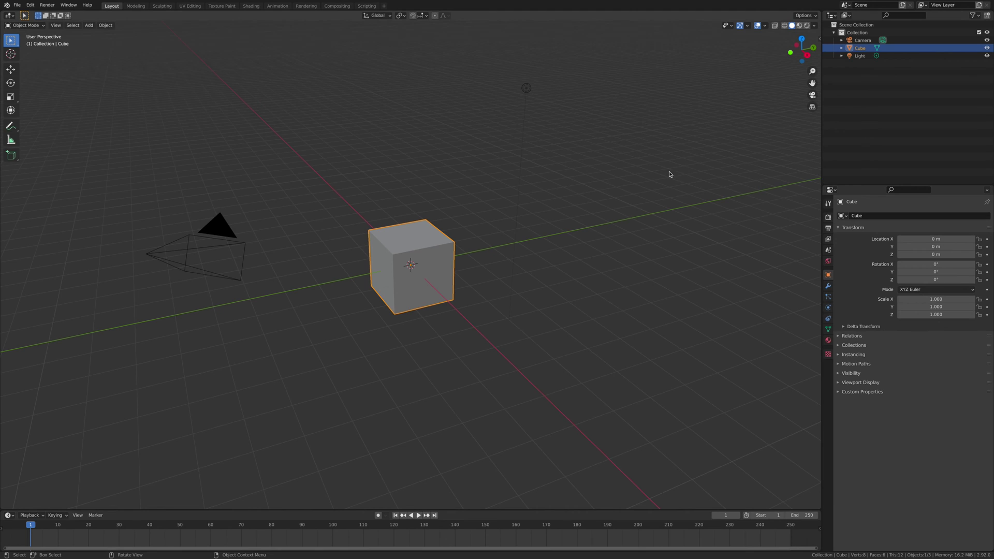
Switch the default cube scene to Right Orthographic view using the gizmo's X bubble
click(806, 55)
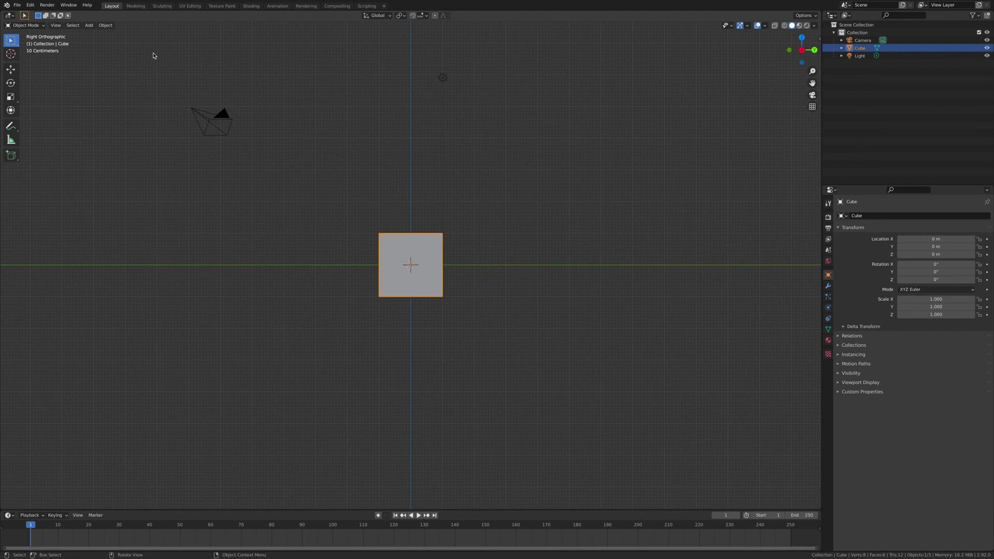
Clear the clipping region and delete the camera, cube and light
key(alt+b)
drag(148, 46, 558, 305)
key(alt+b)
key(a)
right_click(409, 258)
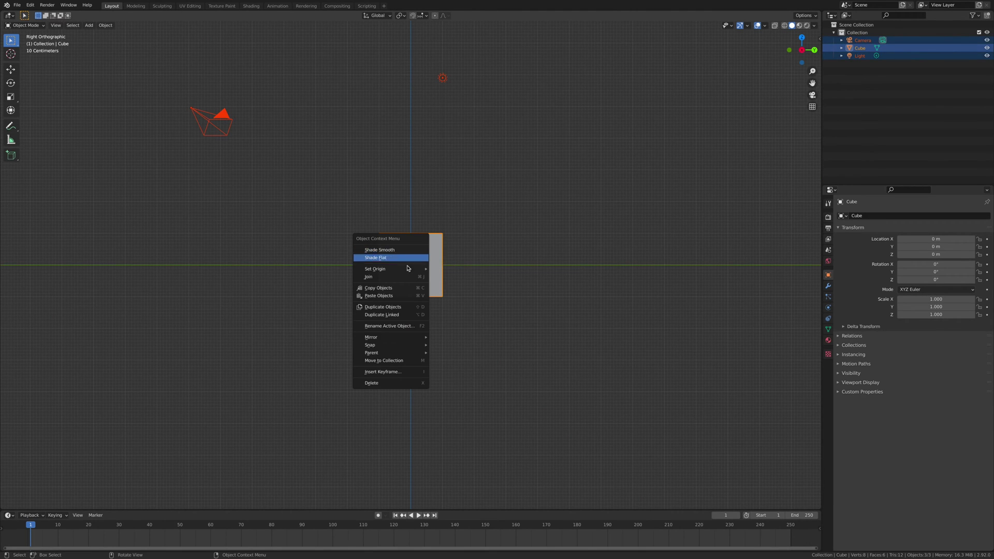
click(383, 382)
Add a text object and rotate it 90° on Y and 90° on X
key(shift+a)
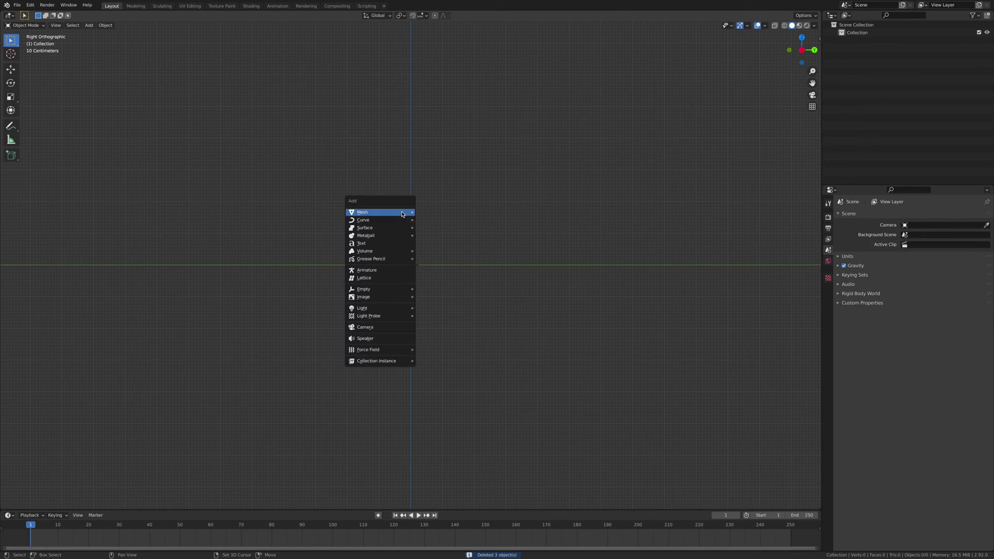
mouse_move(403, 214)
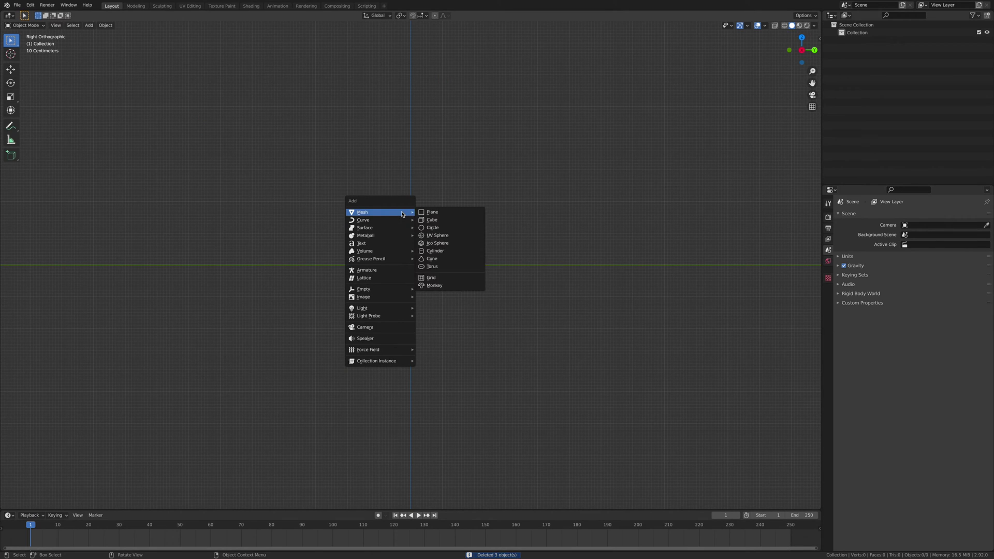
click(400, 244)
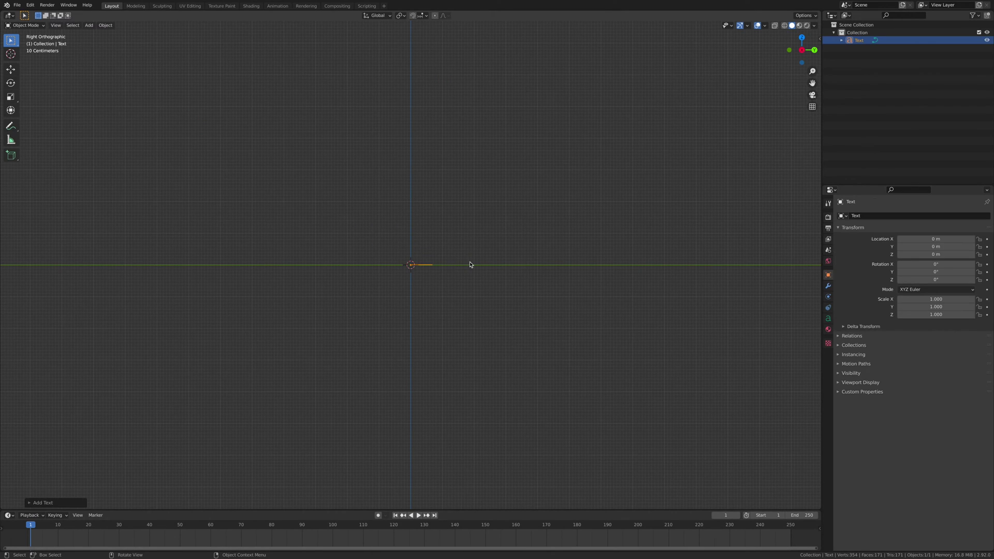
key(r)
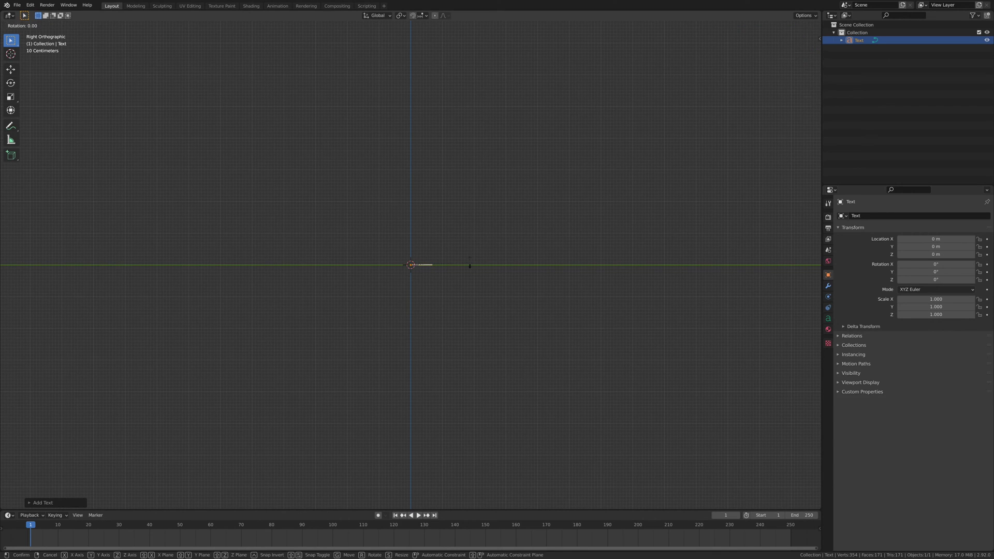
text(y)
text(90)
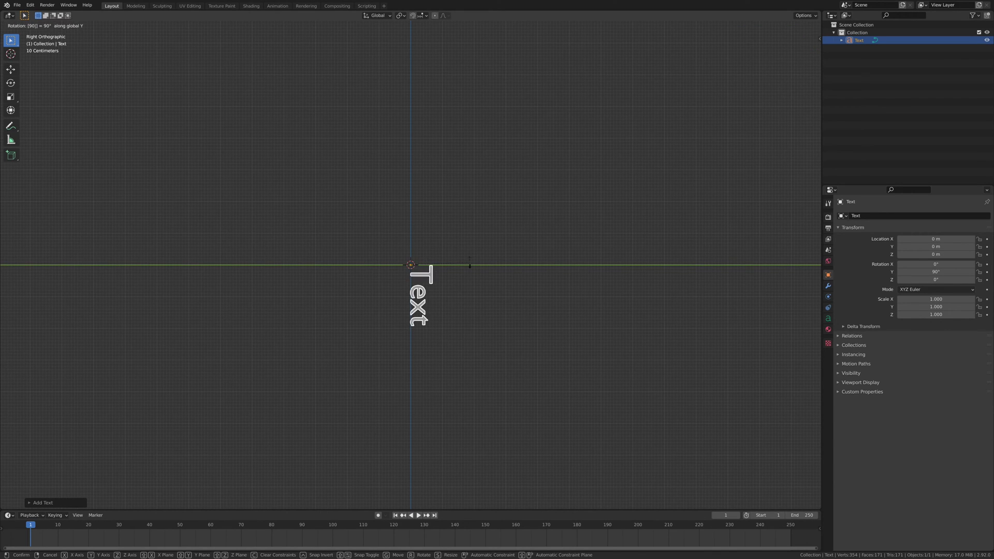
key(Return)
key(r)
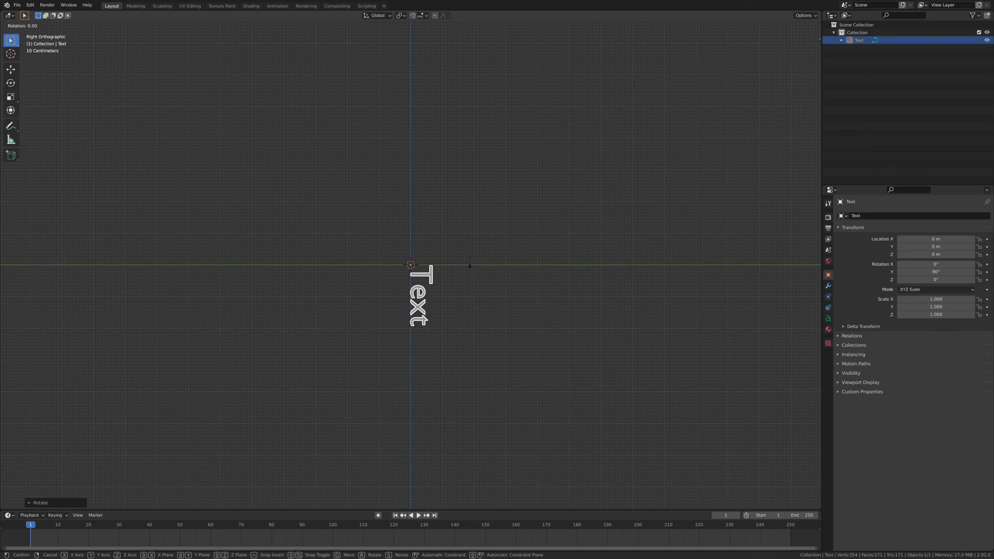
text(x90)
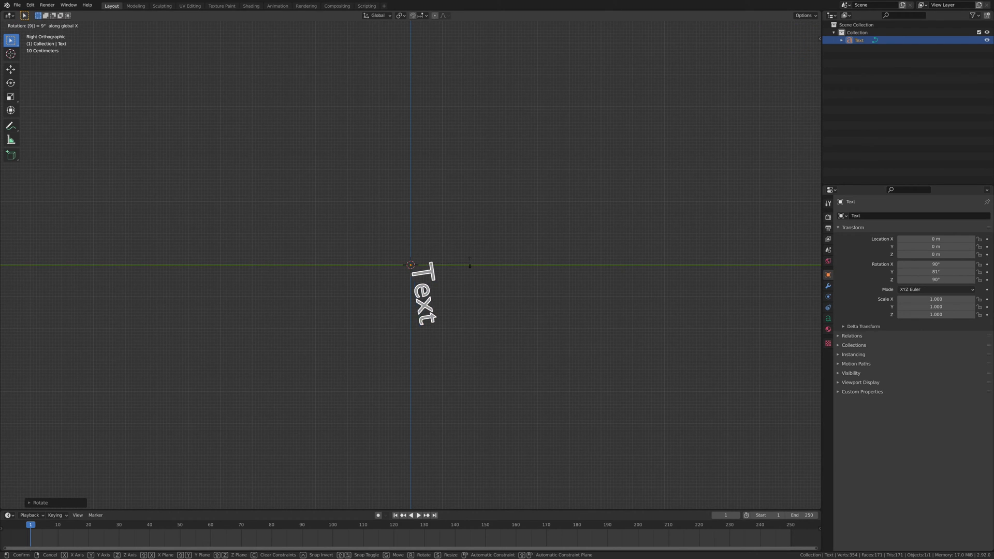
key(Return)
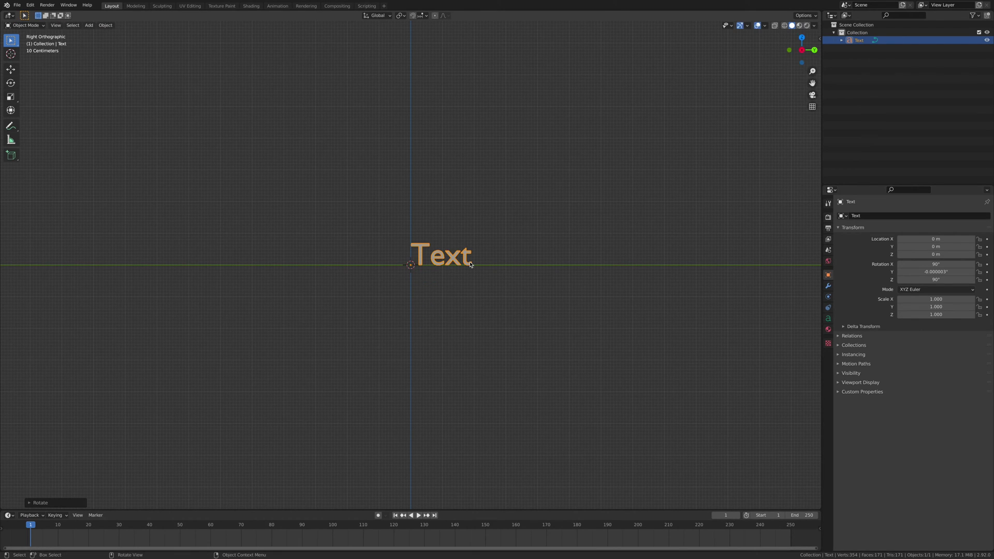
Replace the default text with 'JGDNETWORK' and return to object mode
key(Tab)
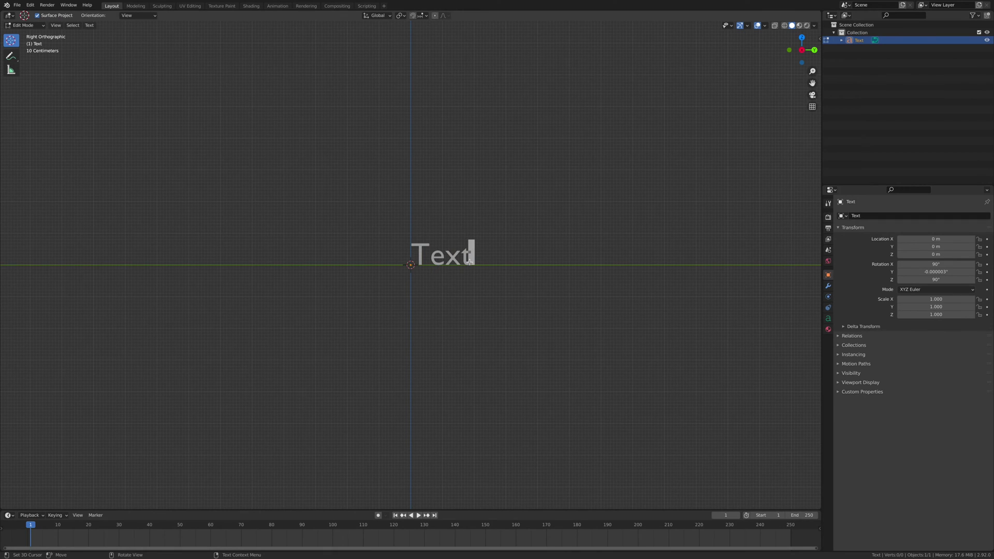
key(BackSpace)
key(BackSpace)
key(BackSpace)
key(BackSpace)
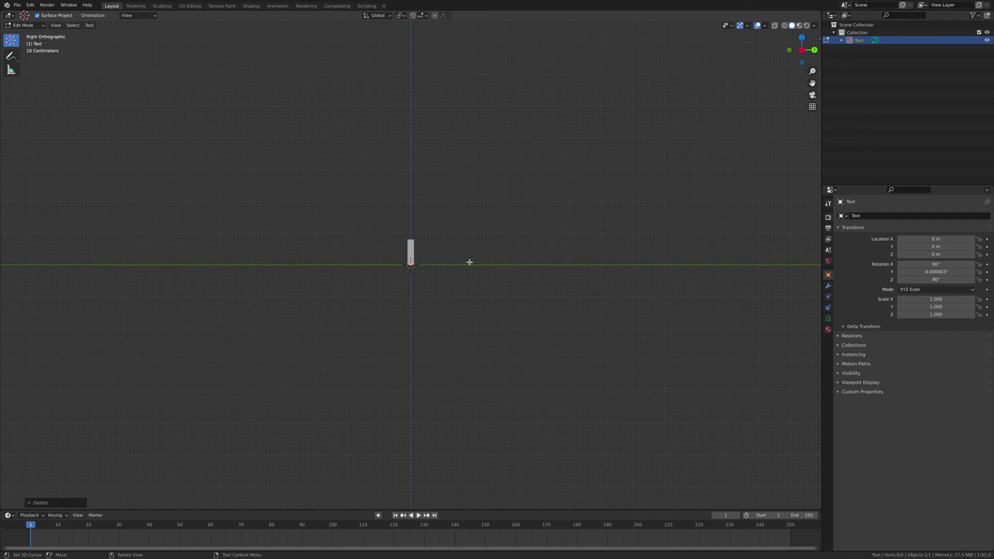
text(JGDN)
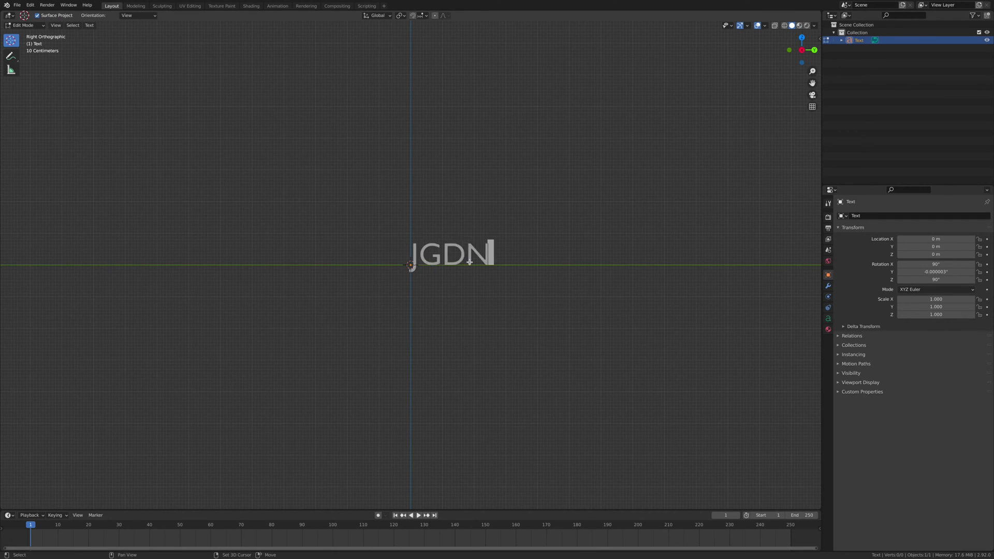
text(ETWORK)
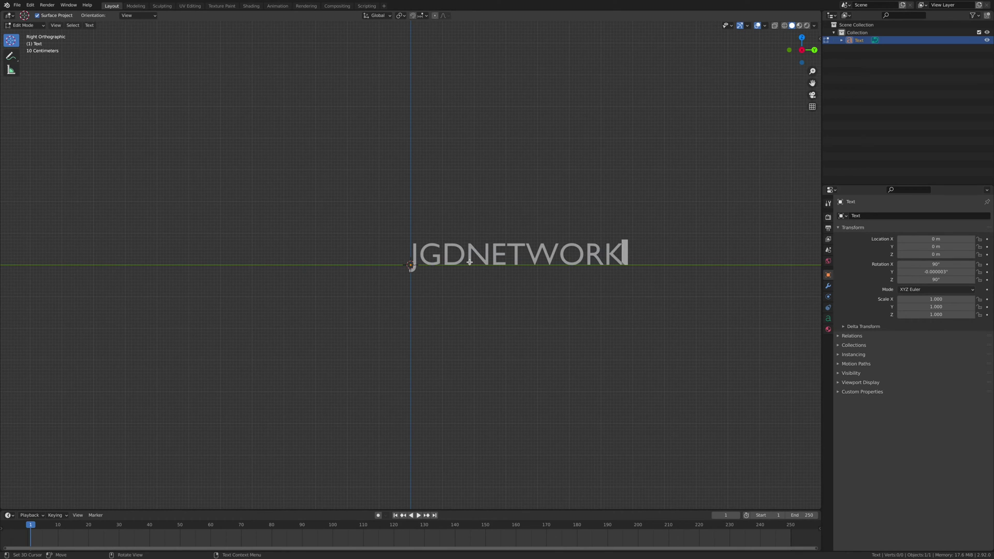
key(Return)
key(Tab)
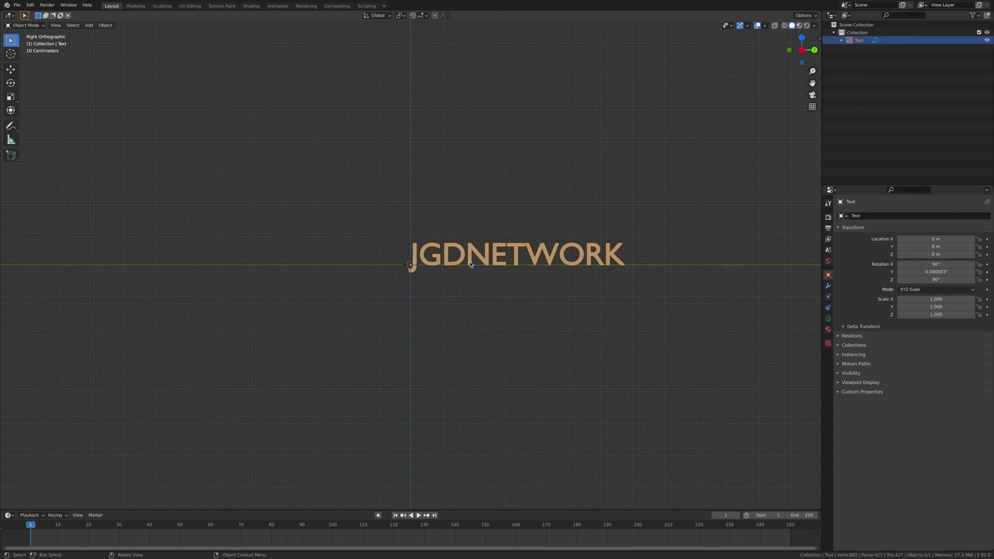
right_click(470, 265)
Set the text's origin to its surface center of mass and snap it to 0, 0, 0
mouse_move(455, 158)
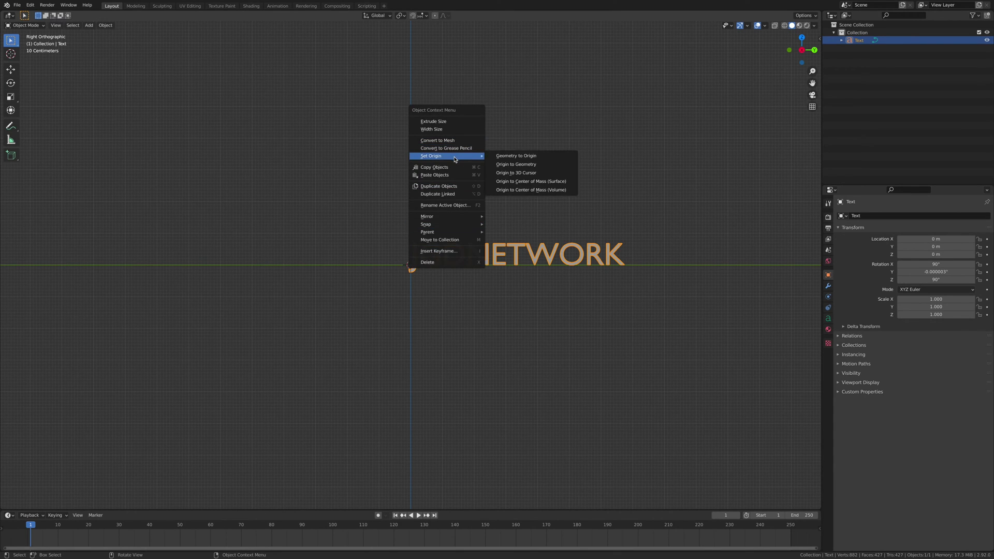
click(556, 183)
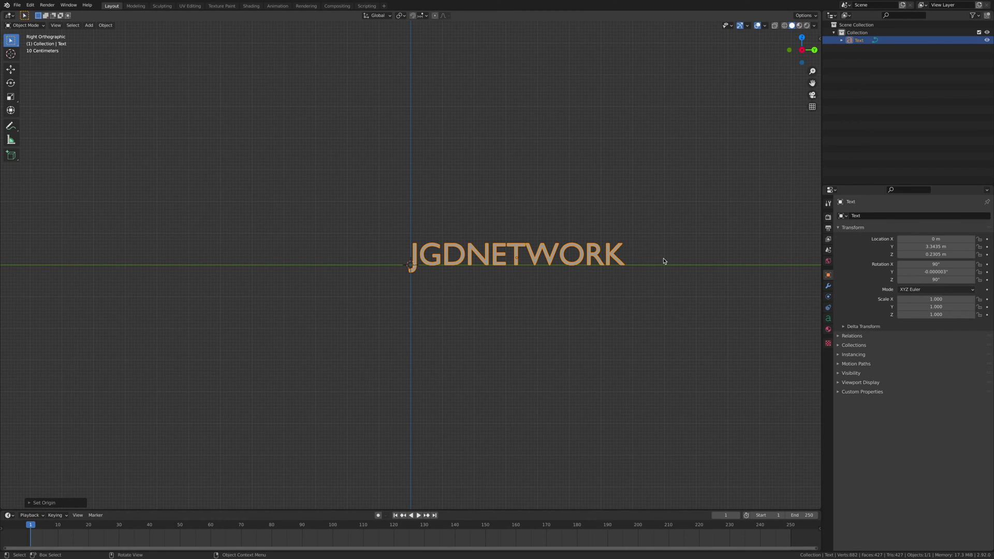
key(shift)
key(shift+s)
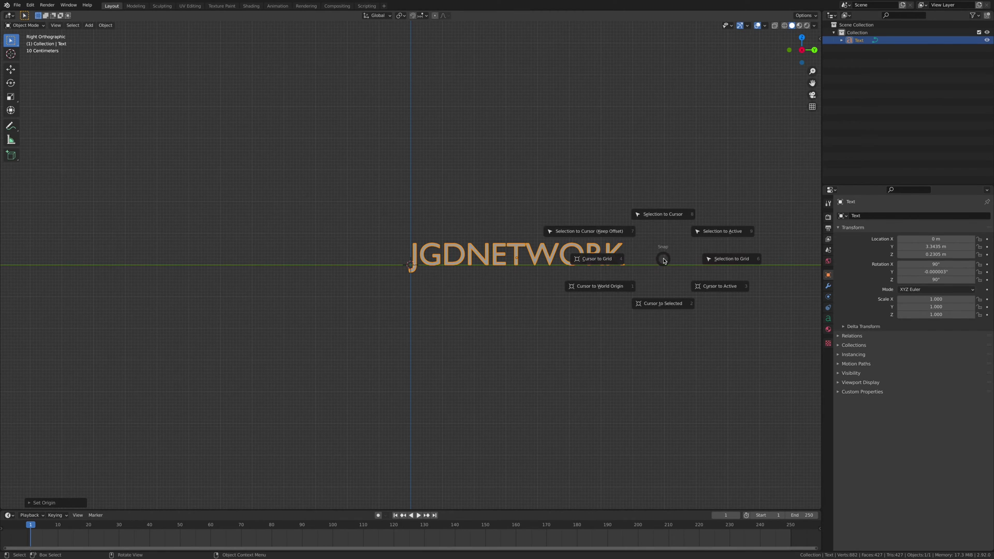
click(662, 217)
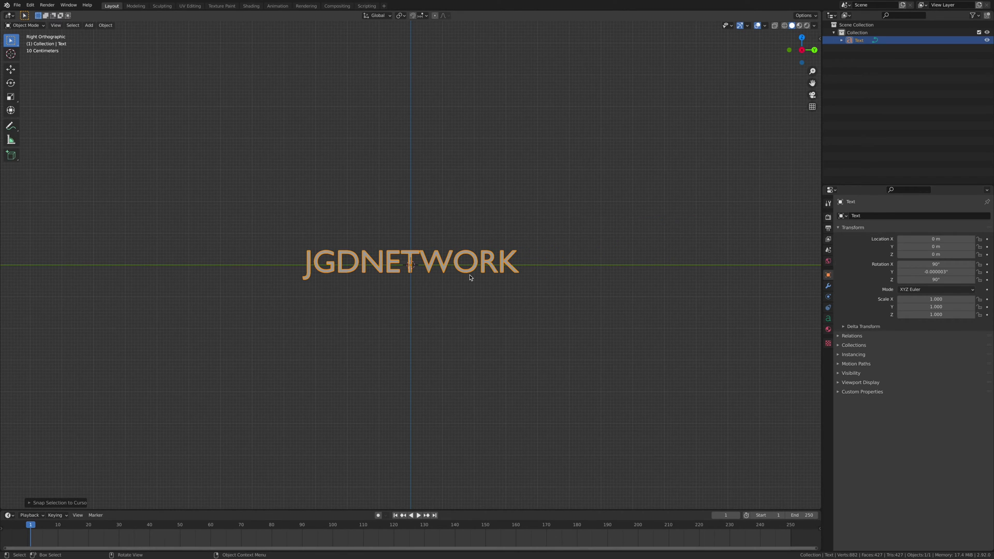
Give the text Material.001 with an Emission shader at strength 1.5
click(828, 329)
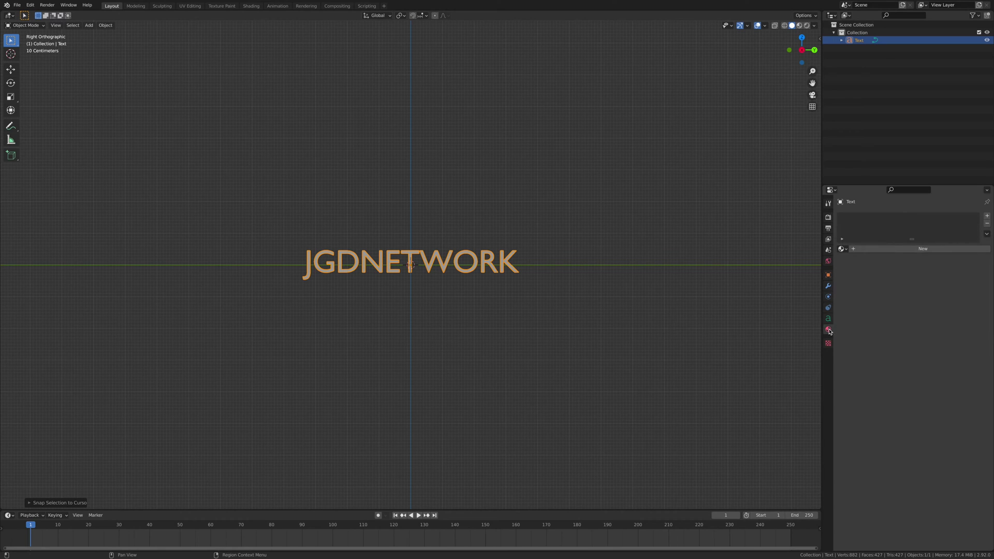
click(868, 250)
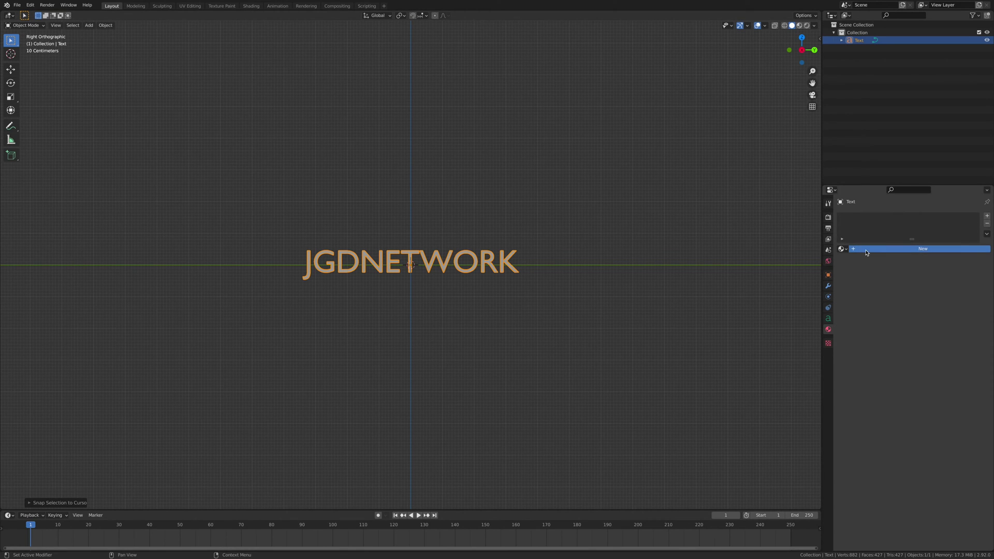
click(917, 249)
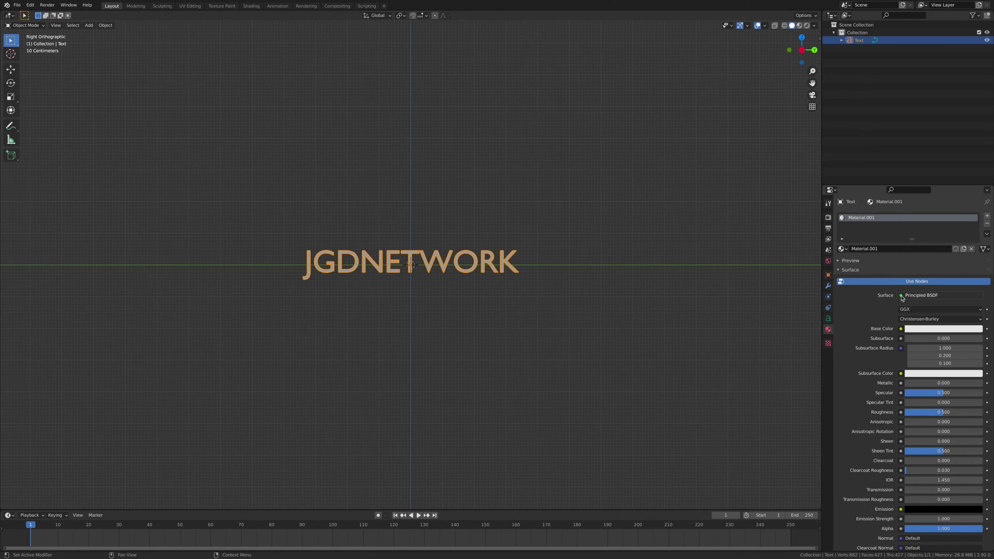
click(902, 296)
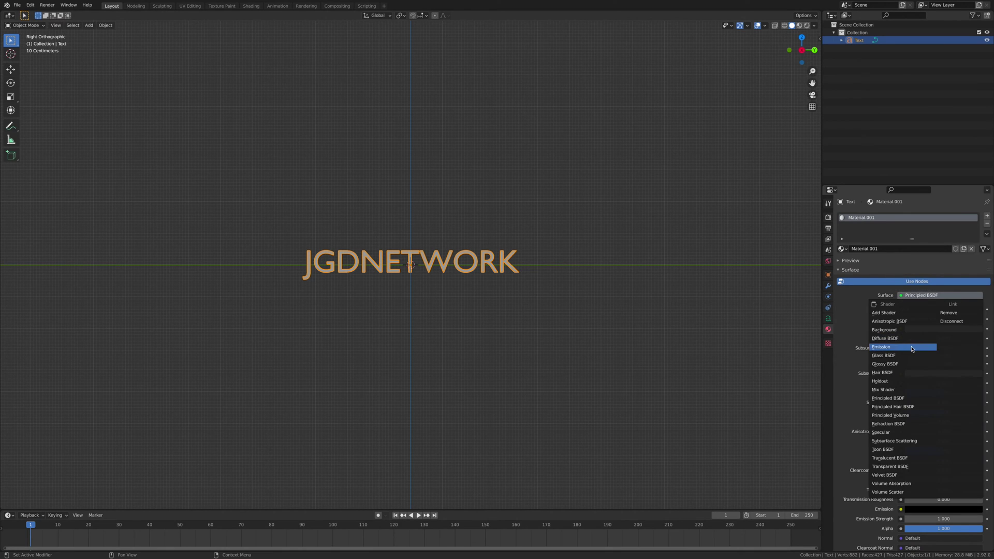
click(882, 346)
click(947, 317)
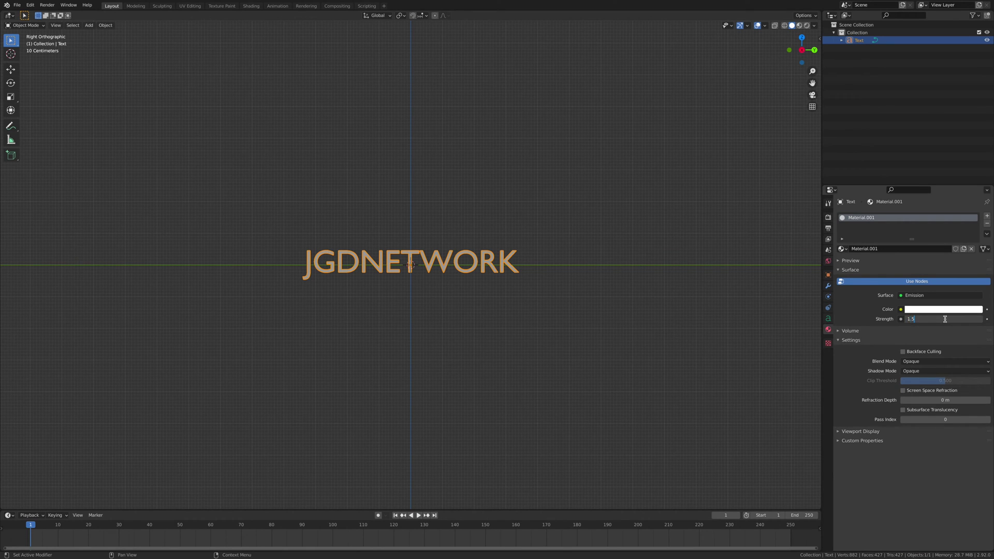
text(1.5)
key(Return)
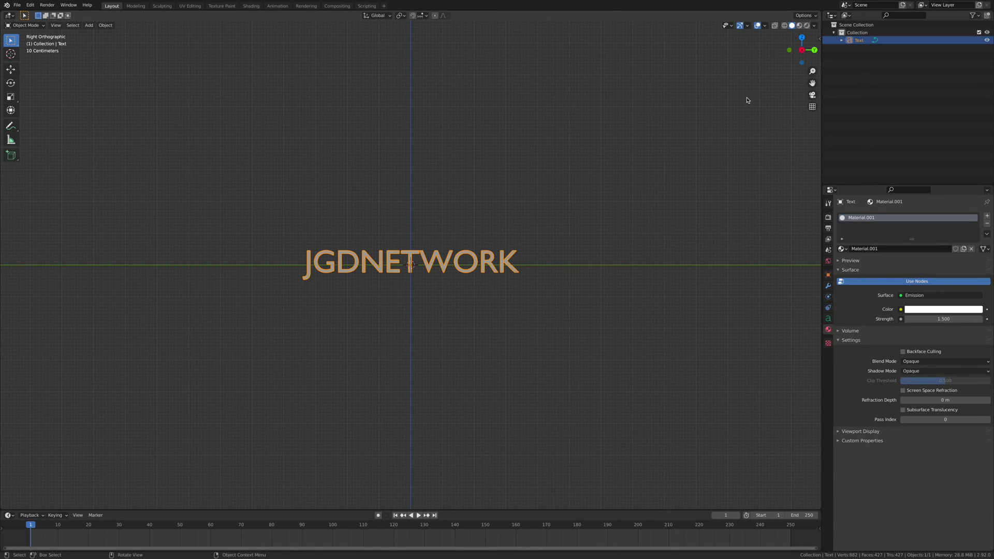
click(657, 217)
Set the world background to black with strength 0
click(827, 239)
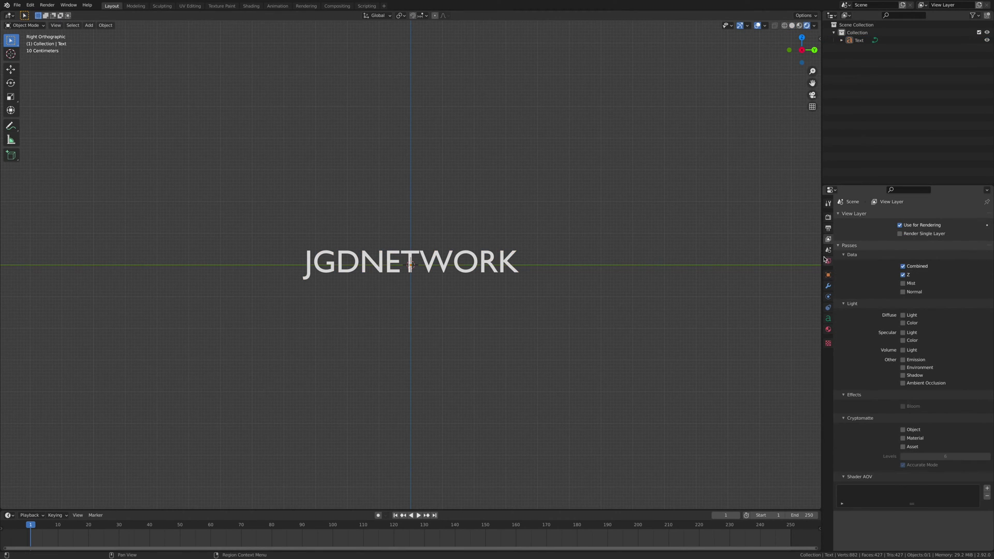
click(827, 260)
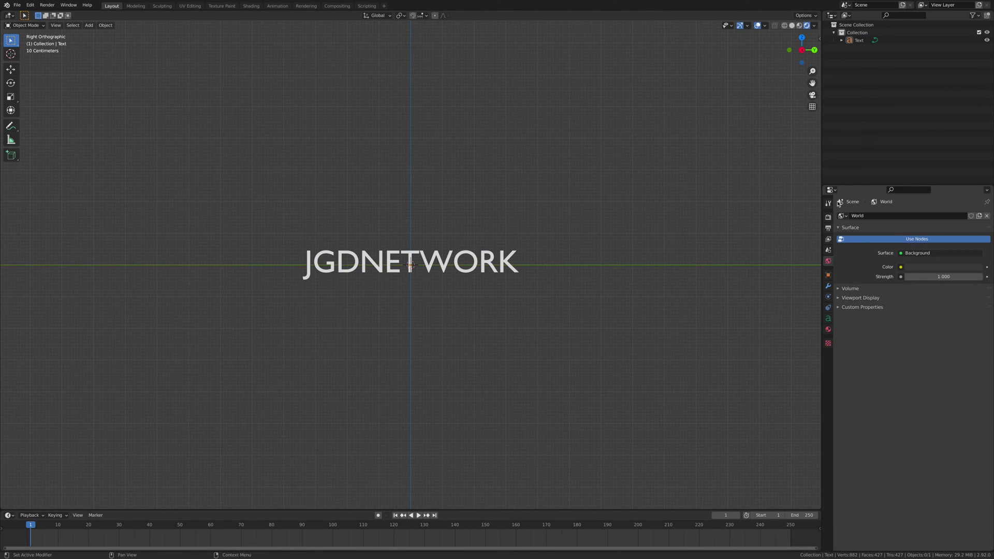
click(975, 276)
key(BackSpace)
text(0)
key(Return)
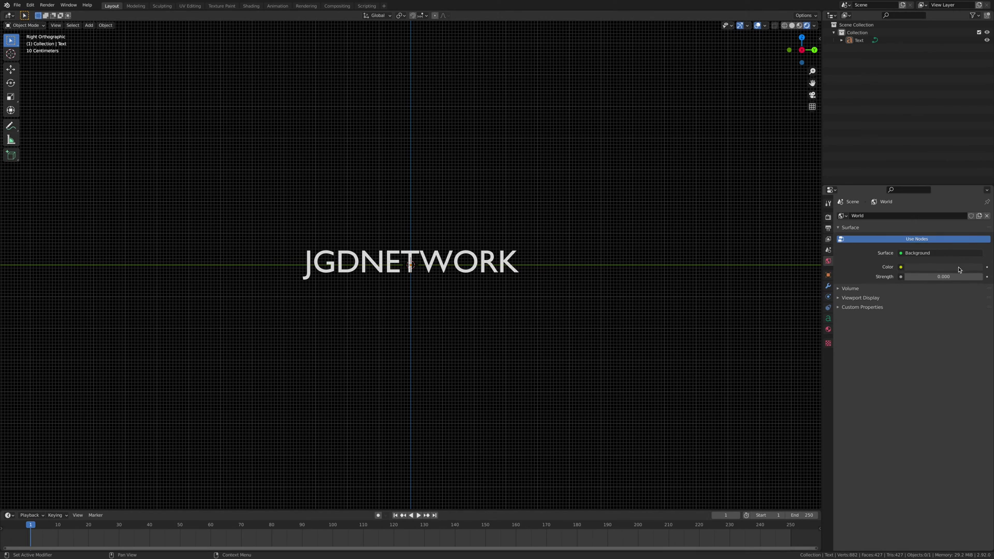
click(958, 269)
drag(979, 201, 979, 221)
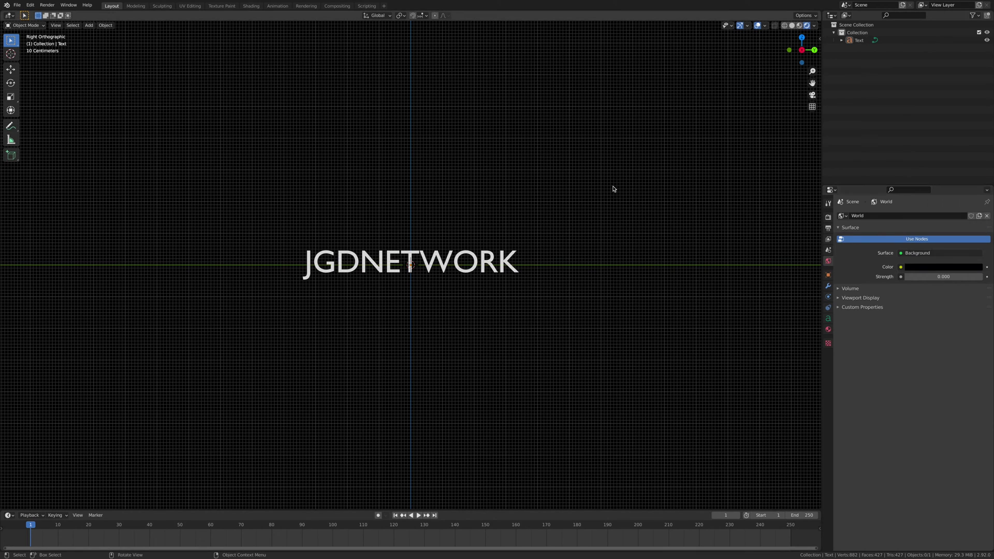
Enable Eevee Bloom for the glowing text, then return the viewport to Solid shading
click(758, 25)
click(828, 216)
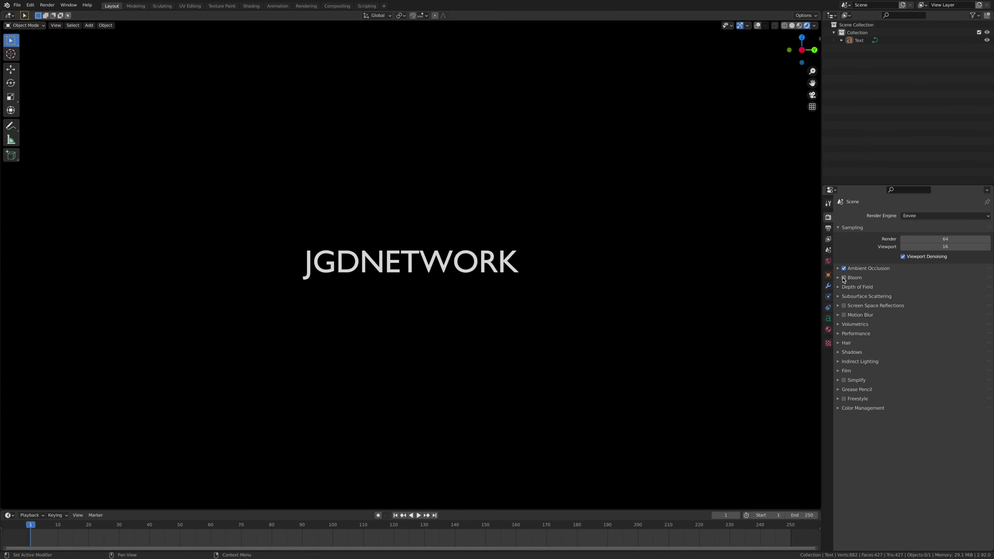
click(844, 278)
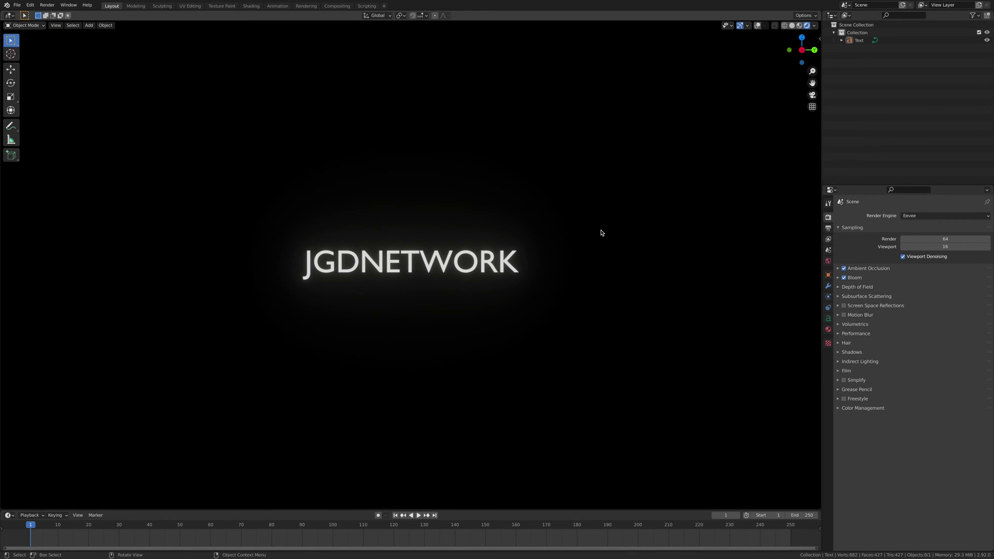
click(792, 25)
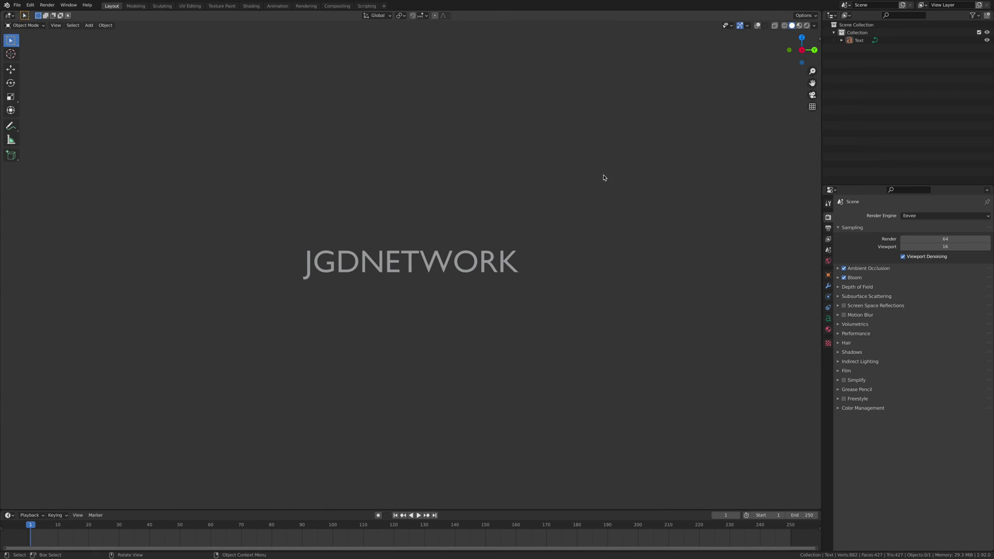
Add an icosphere at the origin
click(757, 25)
middle_drag(584, 209, 517, 212)
key(shift+a)
click(591, 243)
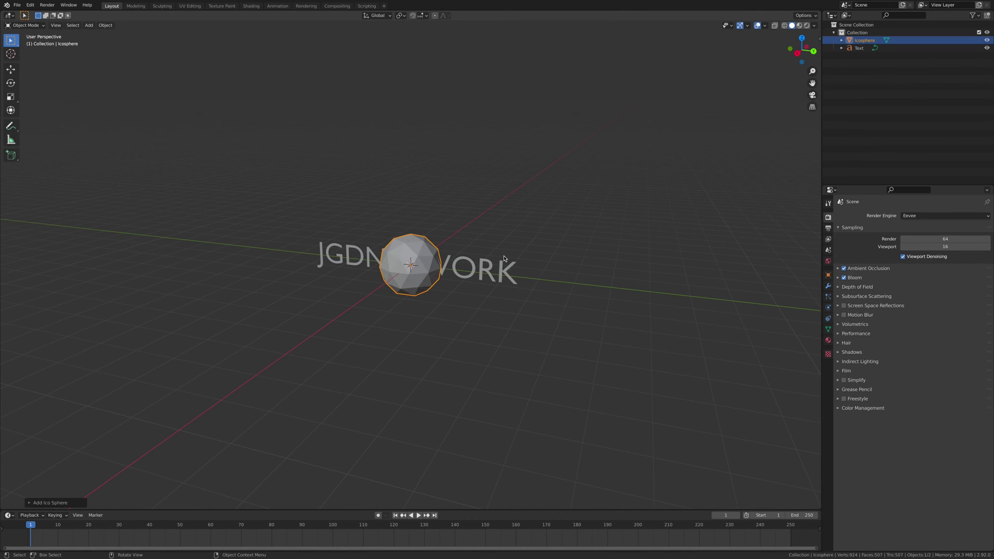
right_click(415, 264)
Subdivide the icosphere mesh with 10 cuts and smoothness 1.000
key(Tab)
right_click(422, 280)
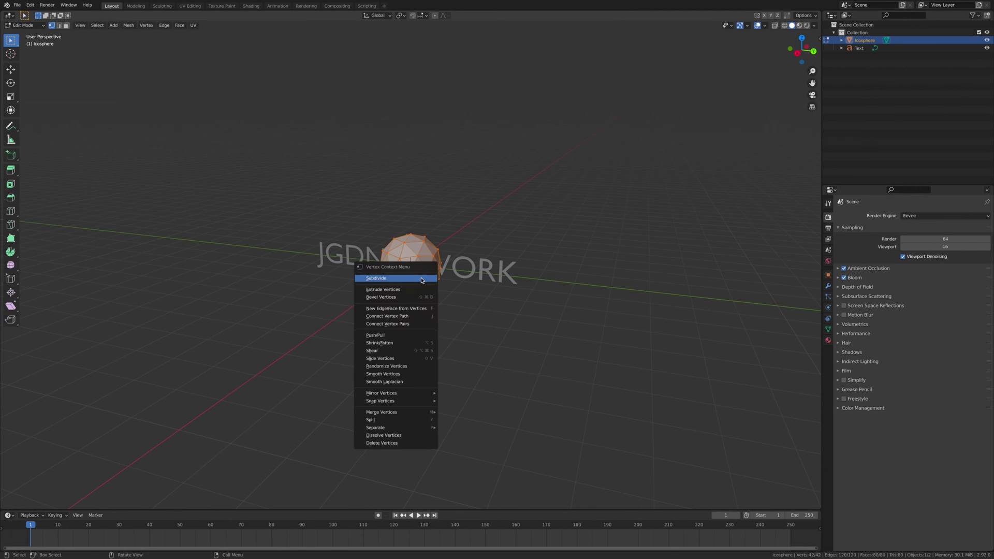
click(422, 280)
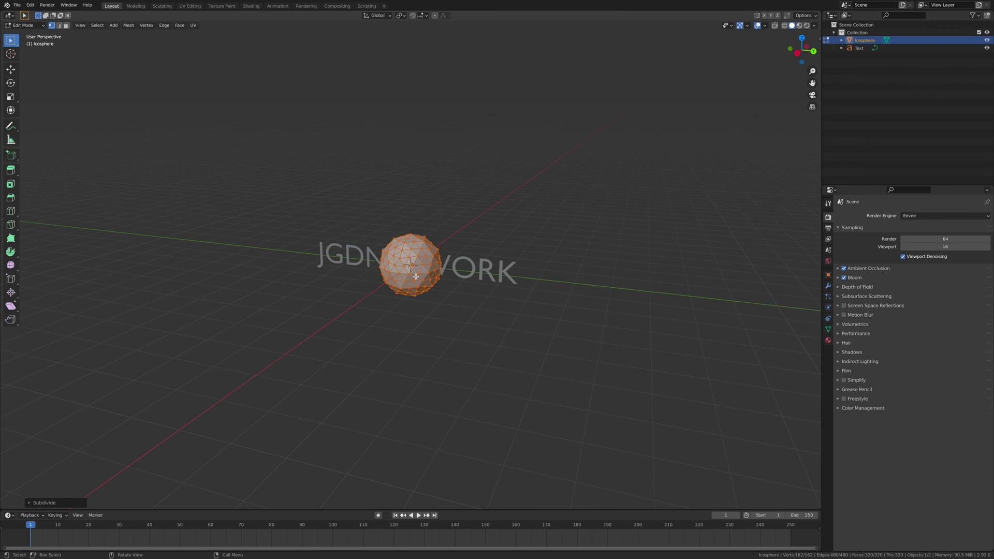
click(43, 501)
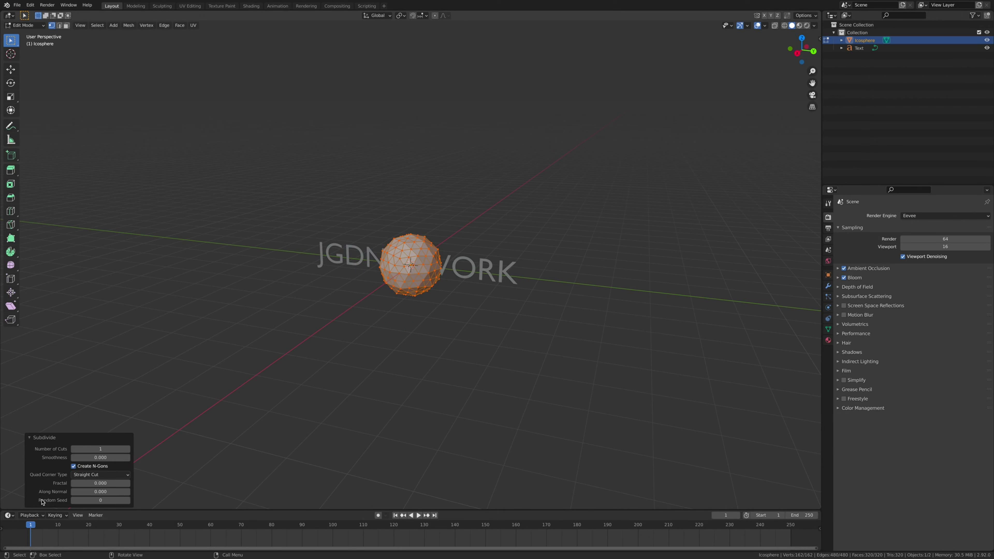
click(88, 449)
text(10)
key(Return)
drag(79, 457, 108, 457)
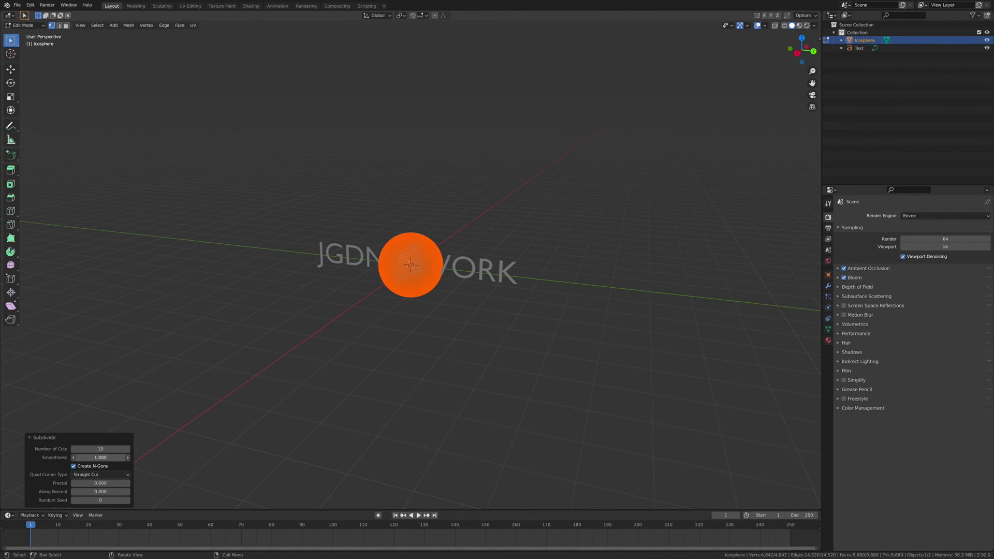
key(alt+a)
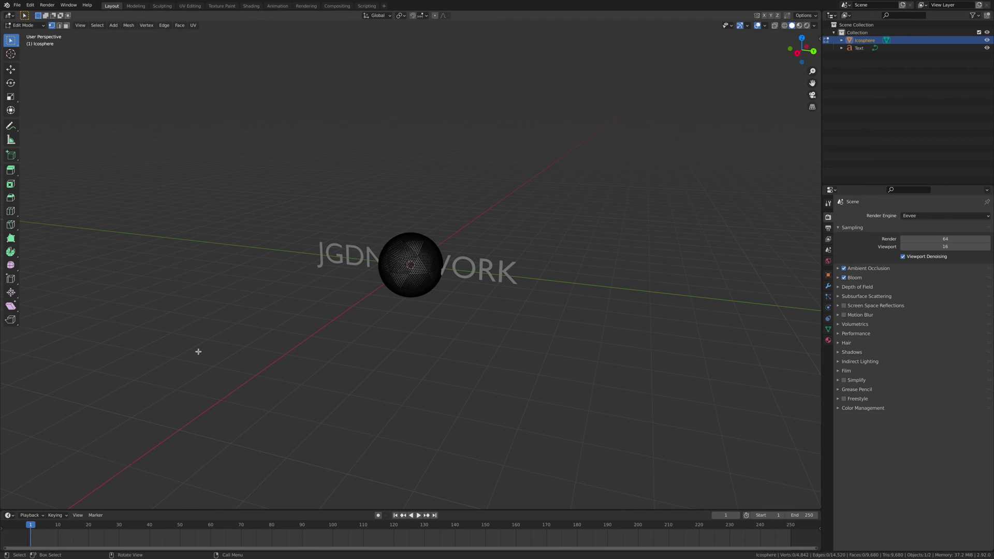
key(Tab)
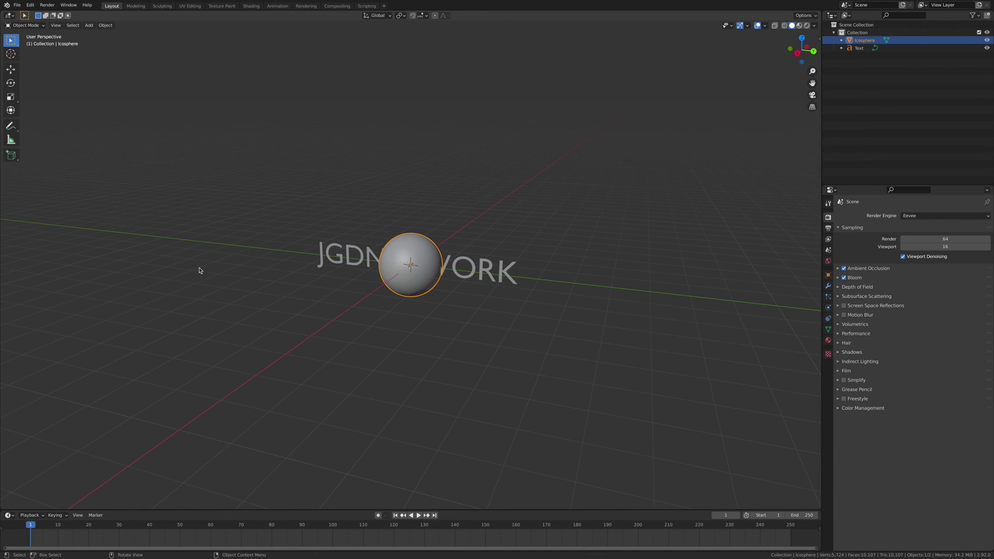
Scale the icosphere up to 3.896 in the right view
middle_drag(200, 270, 411, 283)
scroll(411, 284, up, 3)
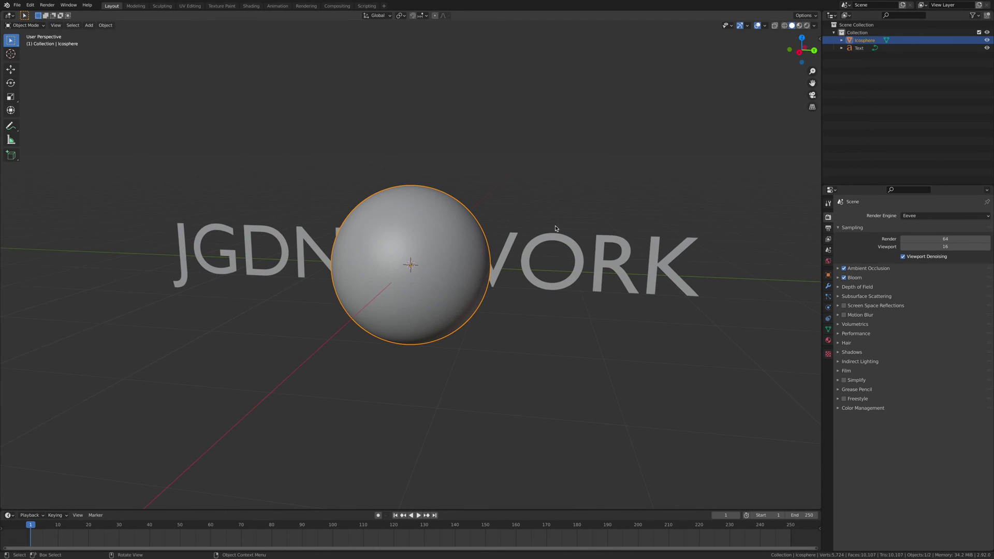
click(800, 51)
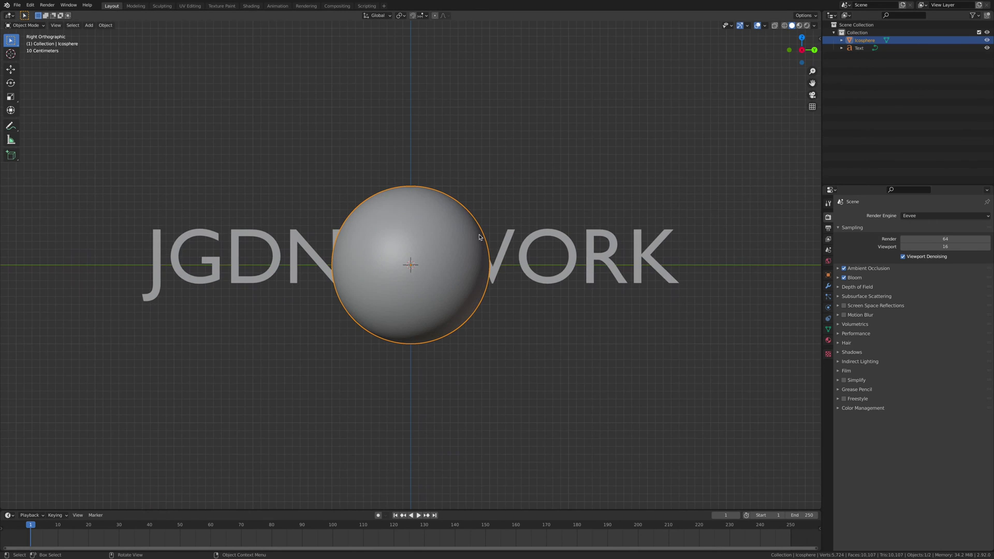
scroll(479, 238, down, 5)
key(s)
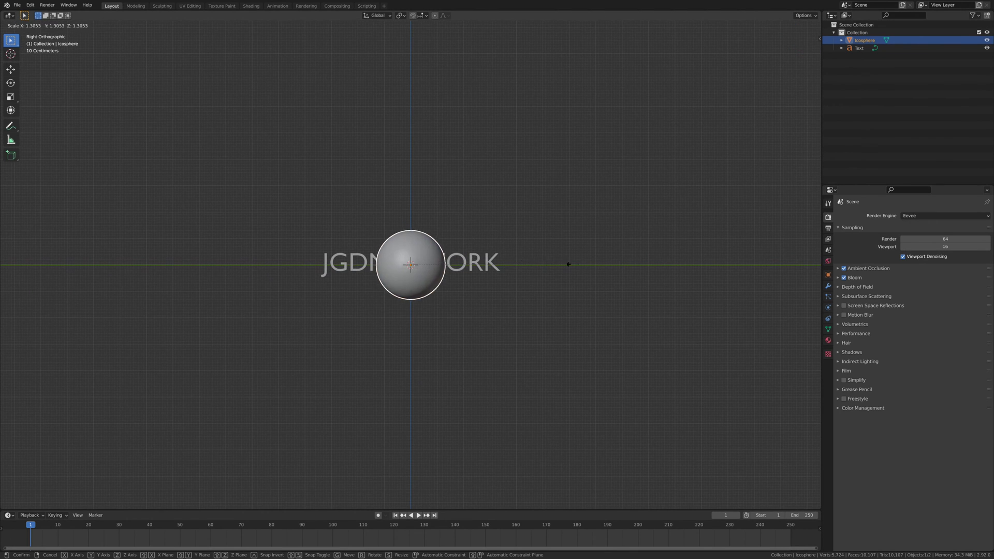
click(53, 256)
Move the icosphere 4.481 m along X beside the text
middle_drag(490, 290, 377, 310)
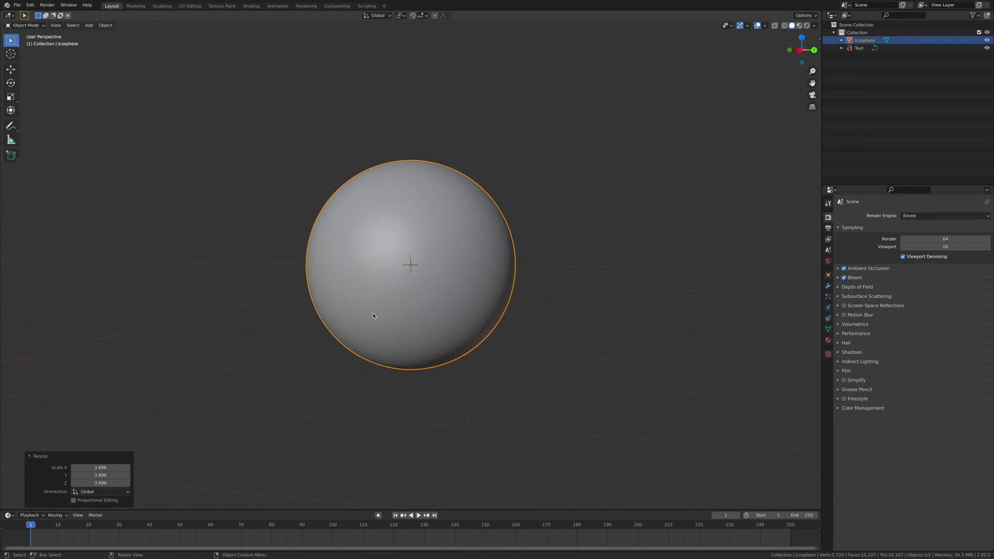
click(810, 51)
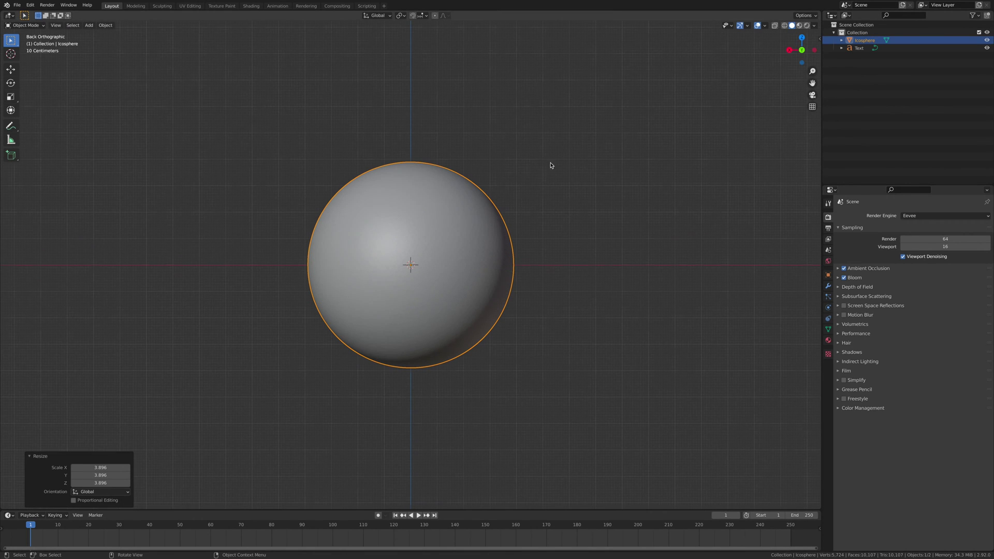
key(g)
key(x)
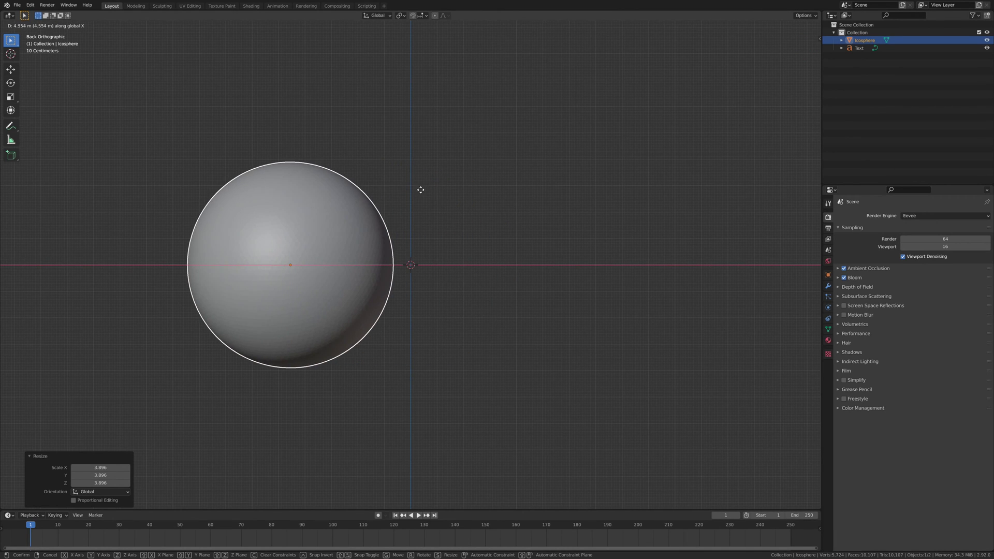
click(420, 190)
middle_drag(507, 251, 595, 281)
click(527, 212)
middle_drag(527, 212, 490, 239)
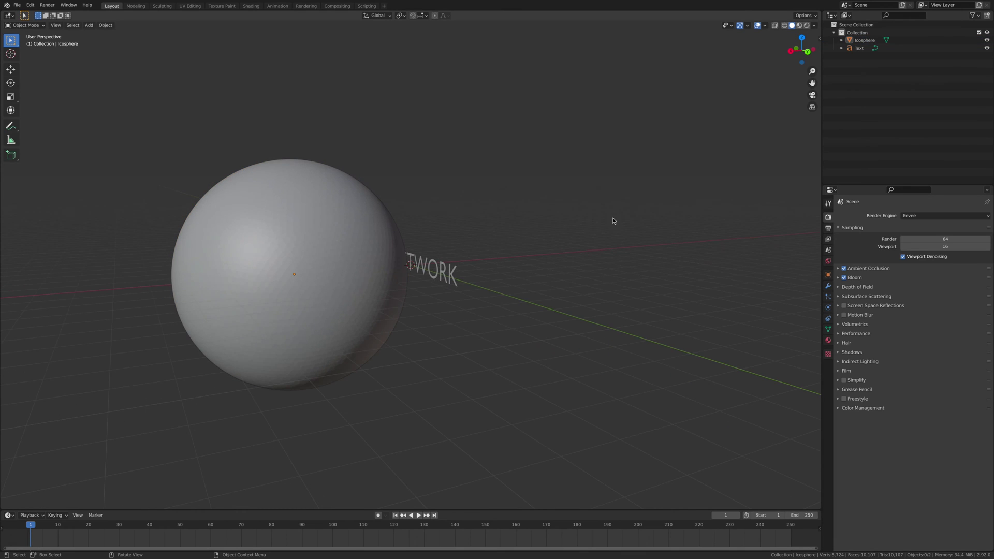
middle_drag(612, 221, 792, 51)
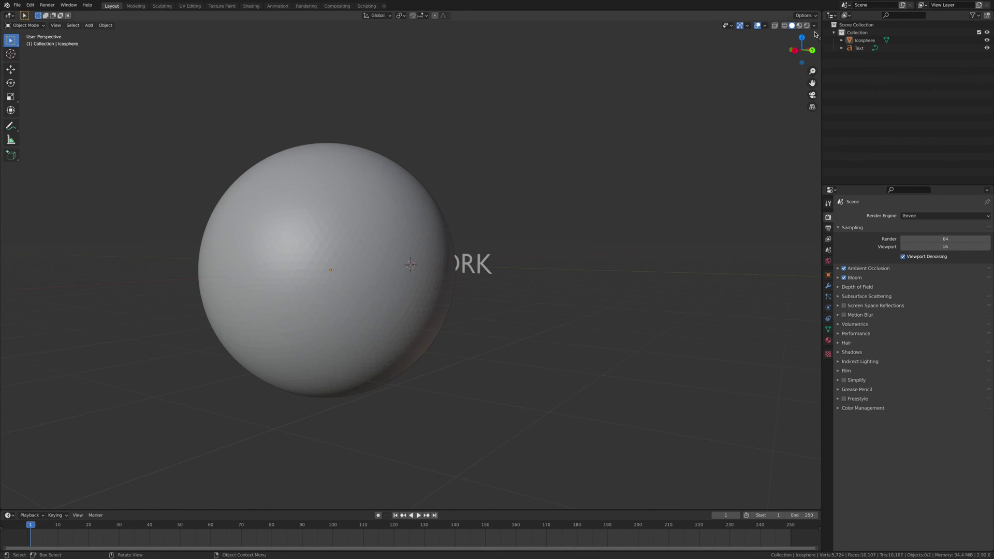
click(794, 50)
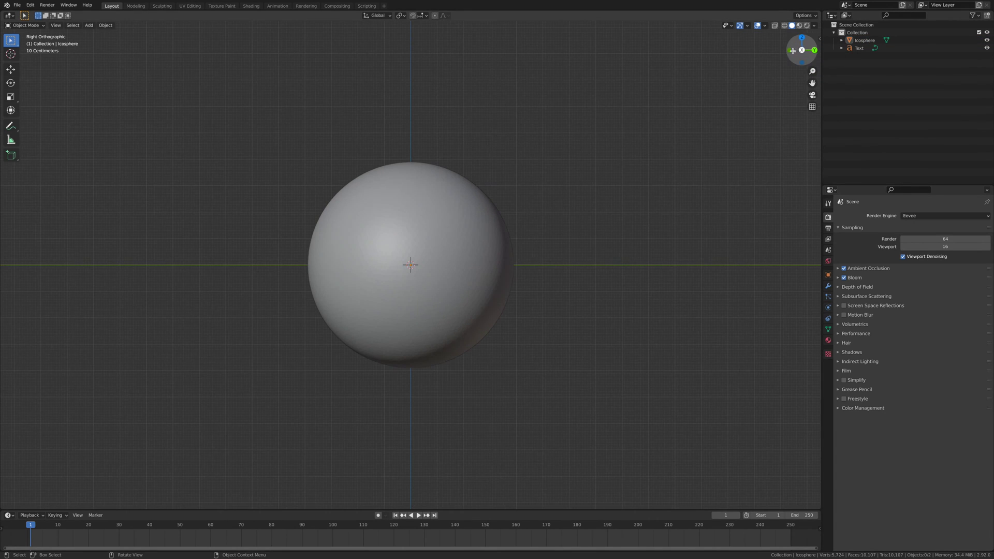
Give the icosphere a new material with Transmission 1, Roughness 0 and Screen Space Refraction on
click(829, 341)
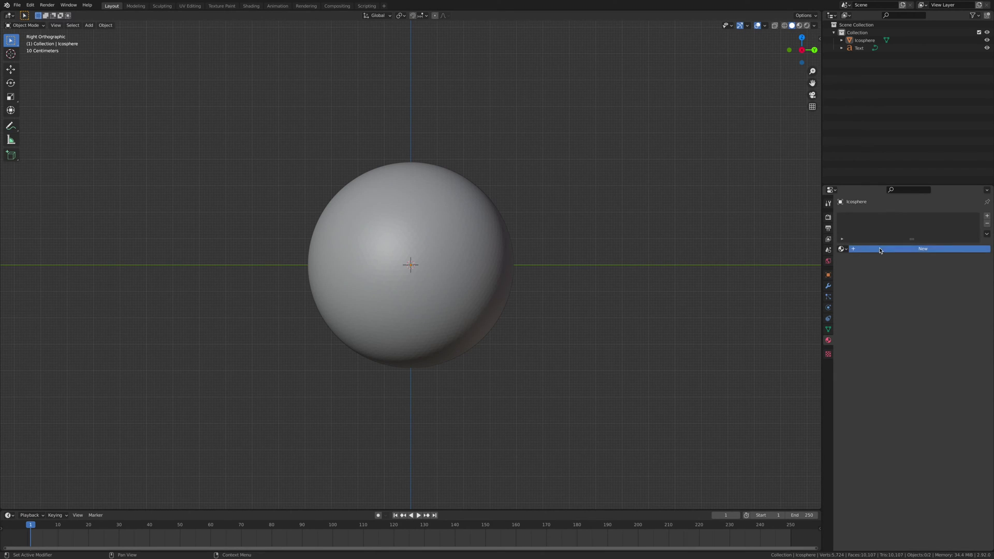
click(879, 250)
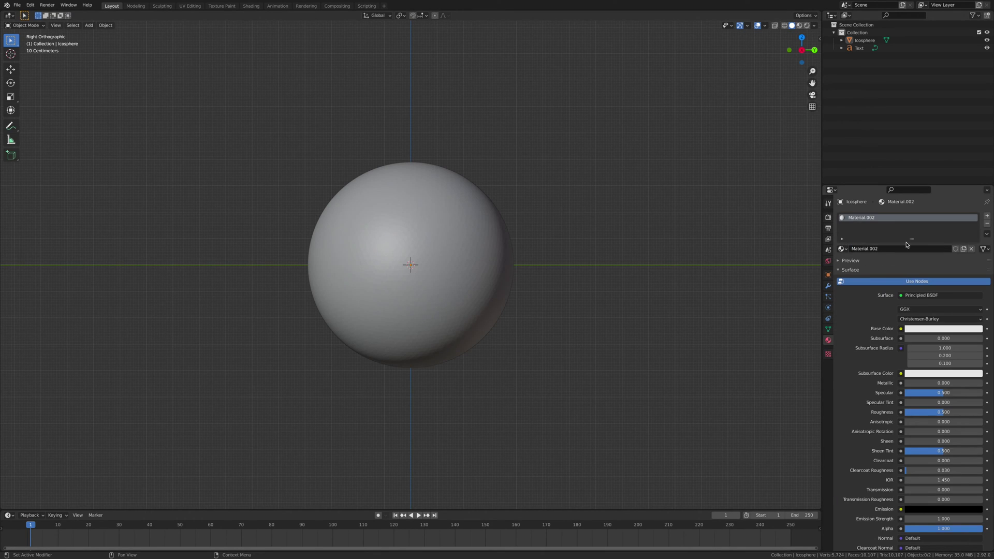
scroll(891, 326, down, 2)
scroll(892, 326, down, 3)
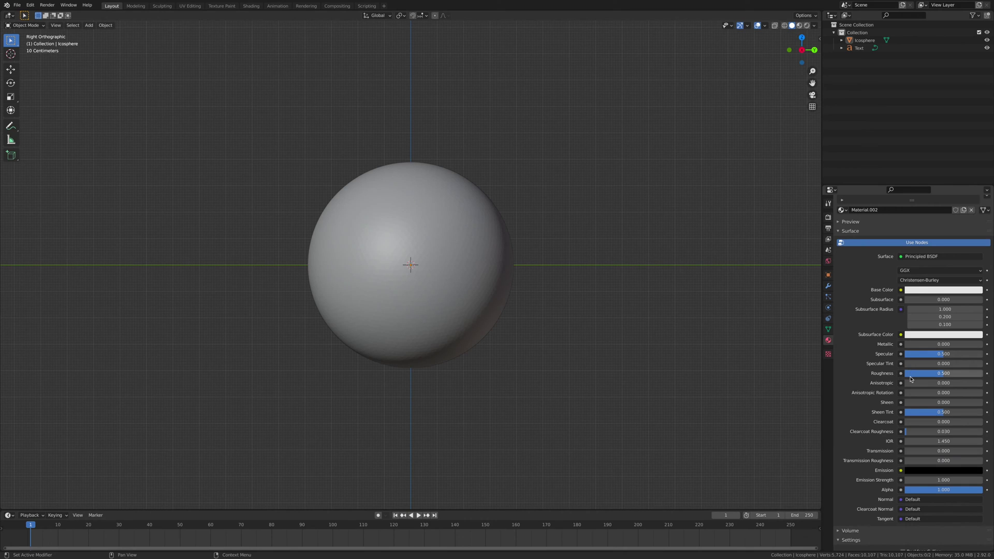
drag(913, 451, 973, 451)
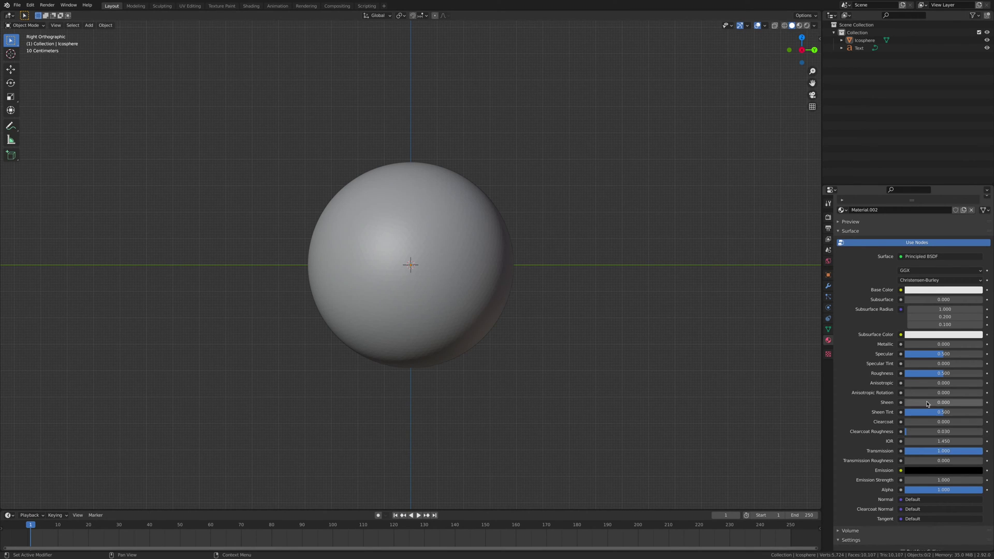
drag(943, 373, 905, 373)
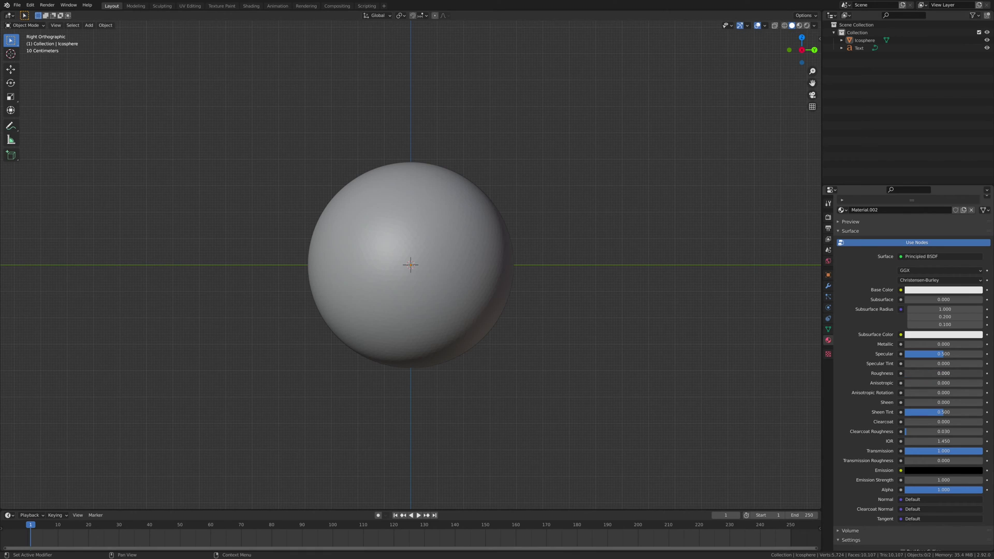
scroll(868, 369, down, 4)
scroll(868, 369, down, 4)
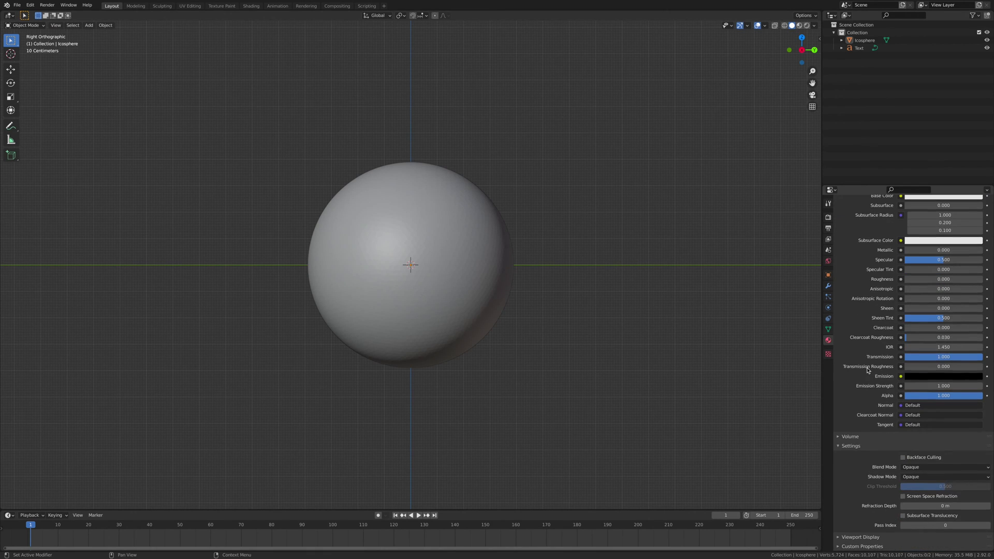
click(902, 497)
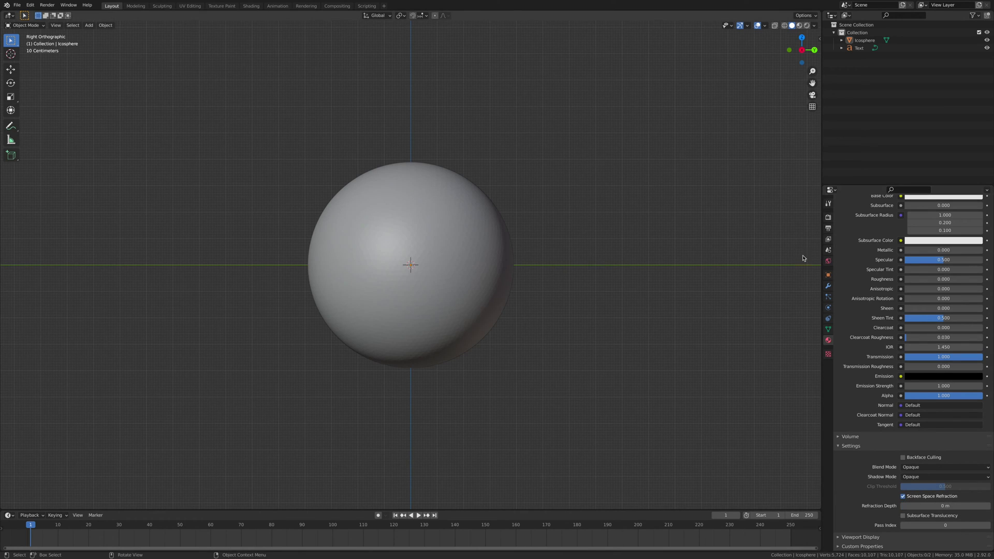
click(828, 218)
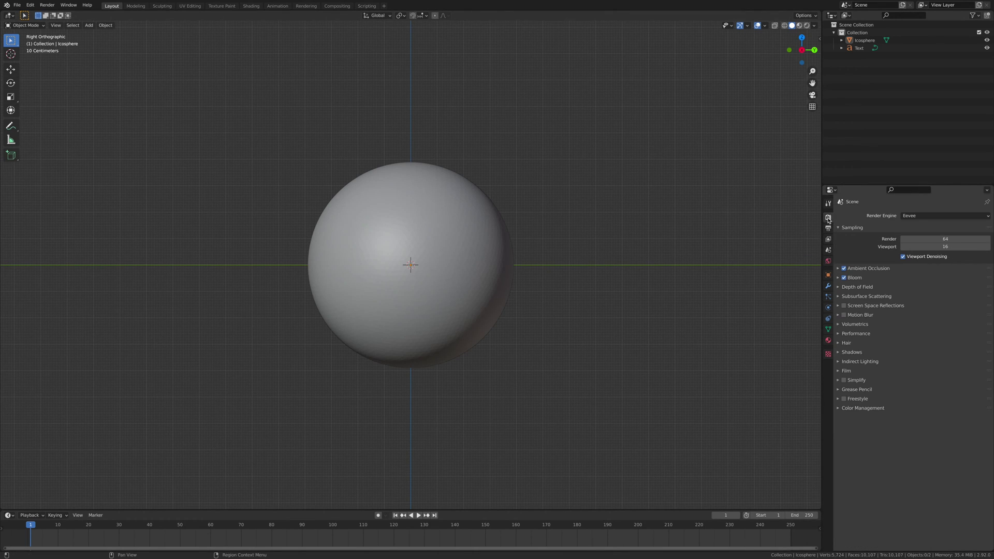
Expand Screen Space Reflections and check Refraction in rendered shading, leaving it enabled
click(839, 305)
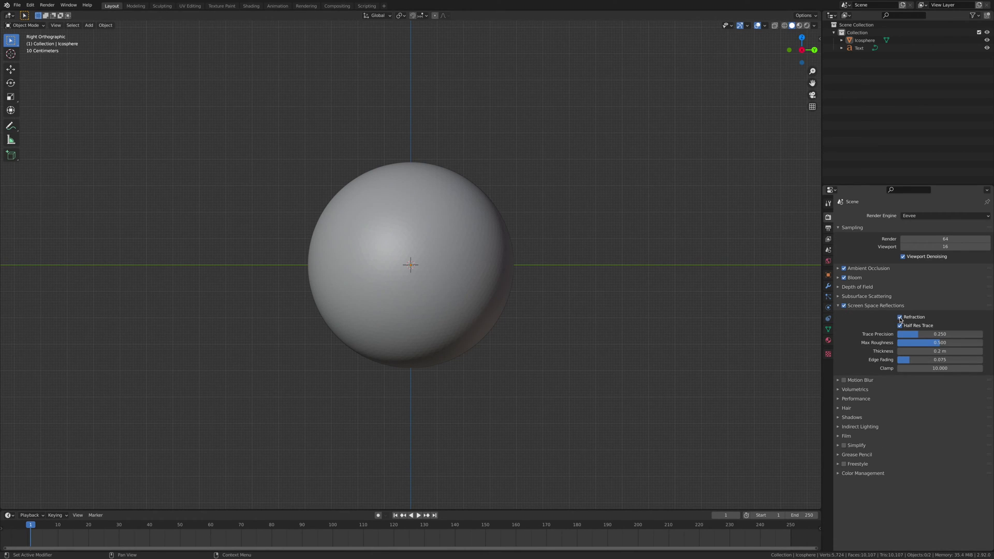
click(806, 26)
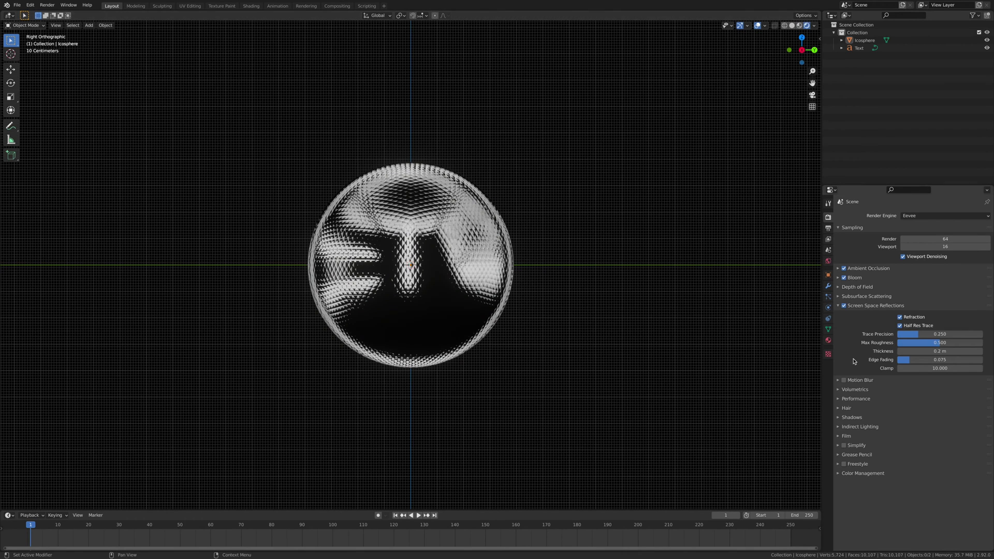
click(899, 317)
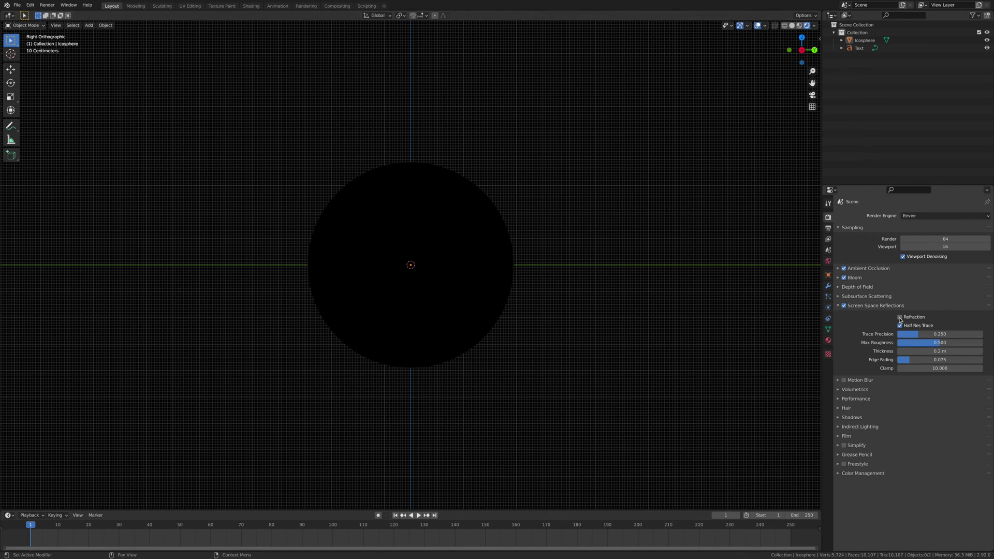
click(900, 317)
Orbit around the sphere and text in Solid shading, ending in the right view
middle_drag(615, 314, 402, 286)
middle_drag(302, 329, 468, 252)
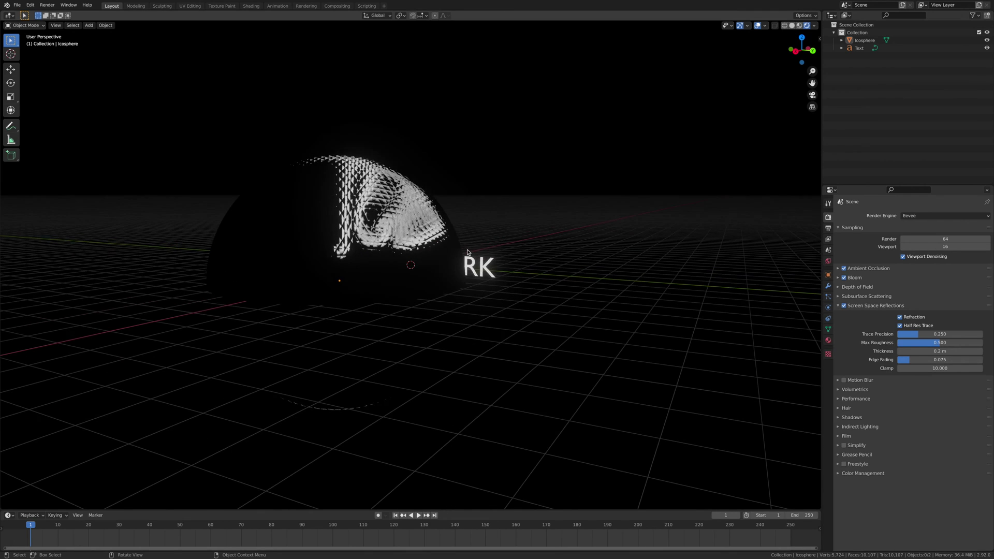
key(z)
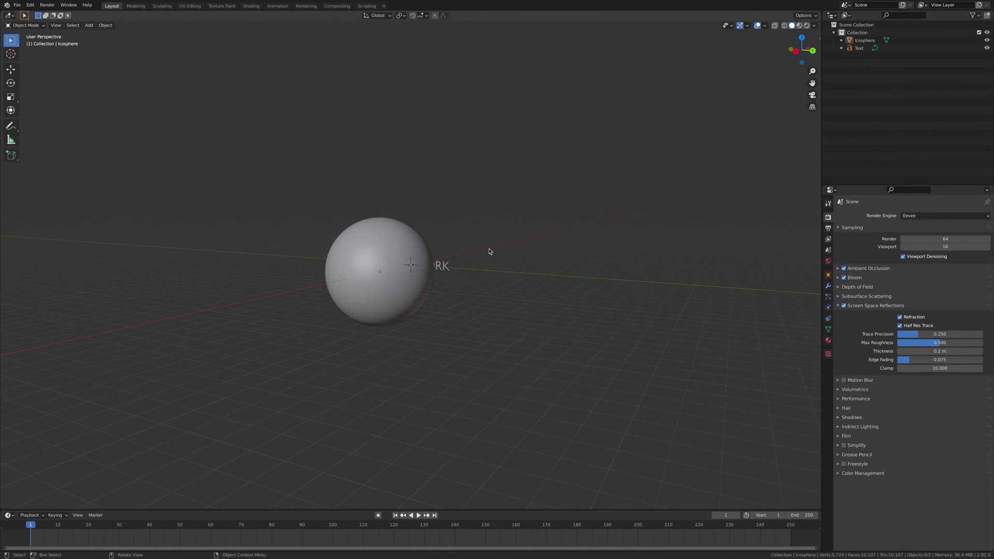
middle_drag(515, 264, 528, 264)
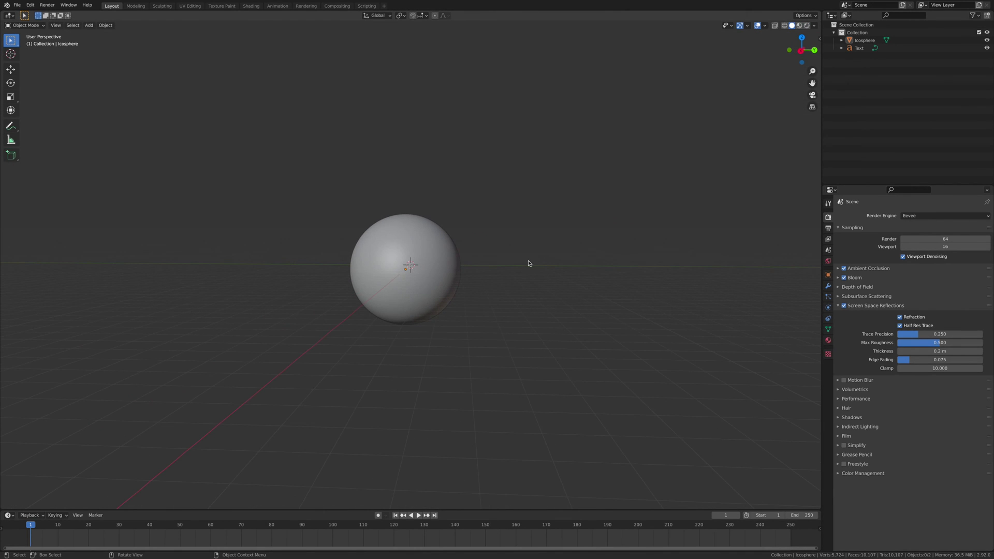
click(802, 50)
Add Decimate (ratio 0.0115) and Displace modifiers to the icosphere, previewed in rendered shading
scroll(540, 267, up, 2)
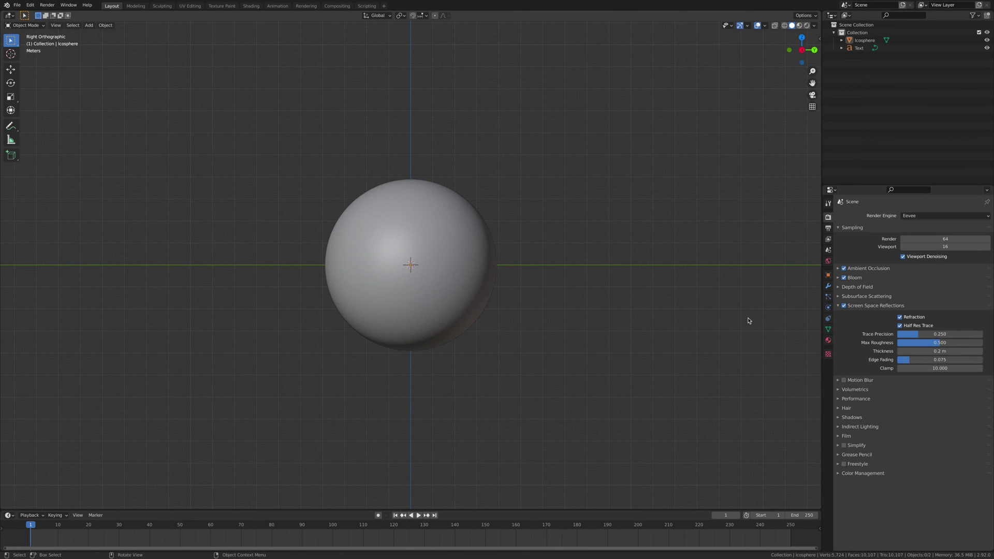
click(828, 285)
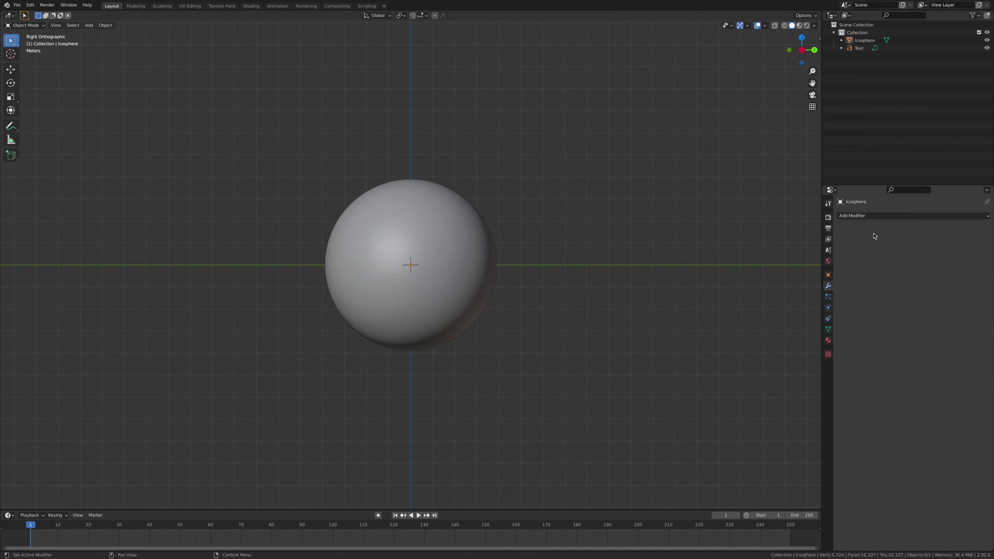
click(867, 215)
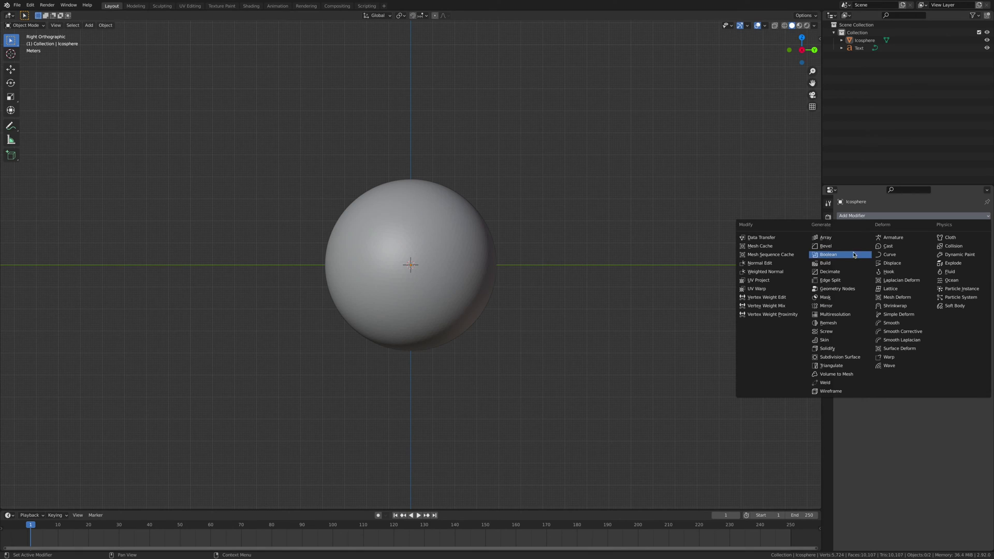
click(849, 272)
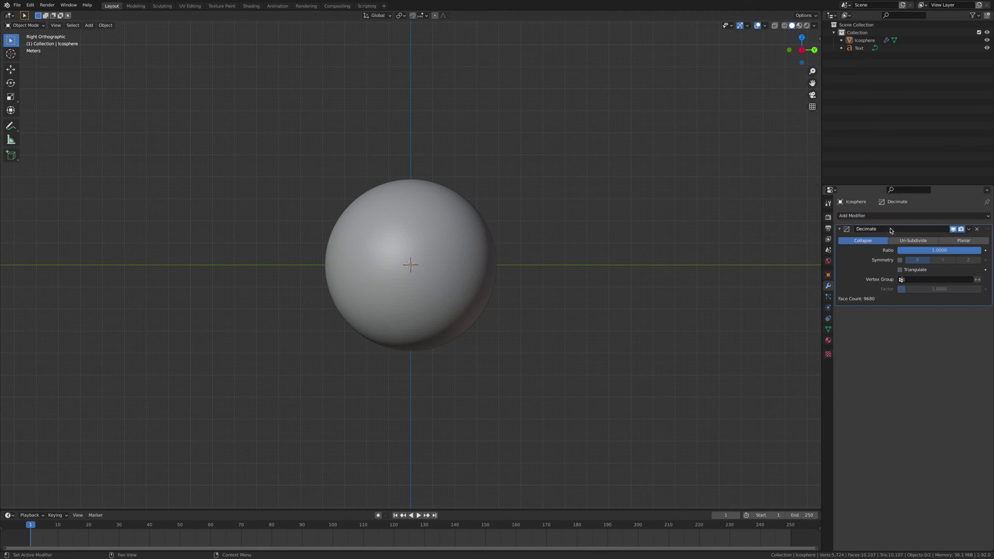
click(965, 217)
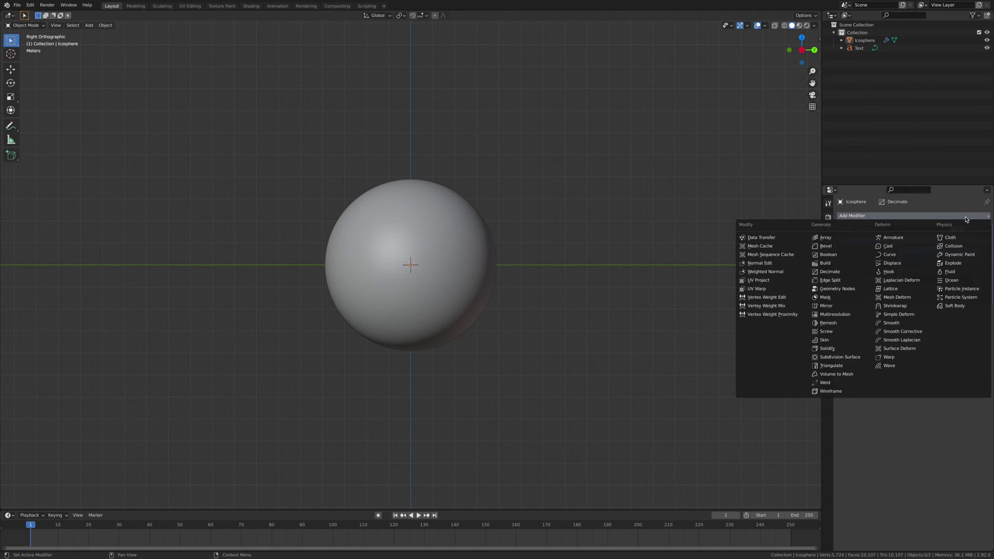
click(904, 266)
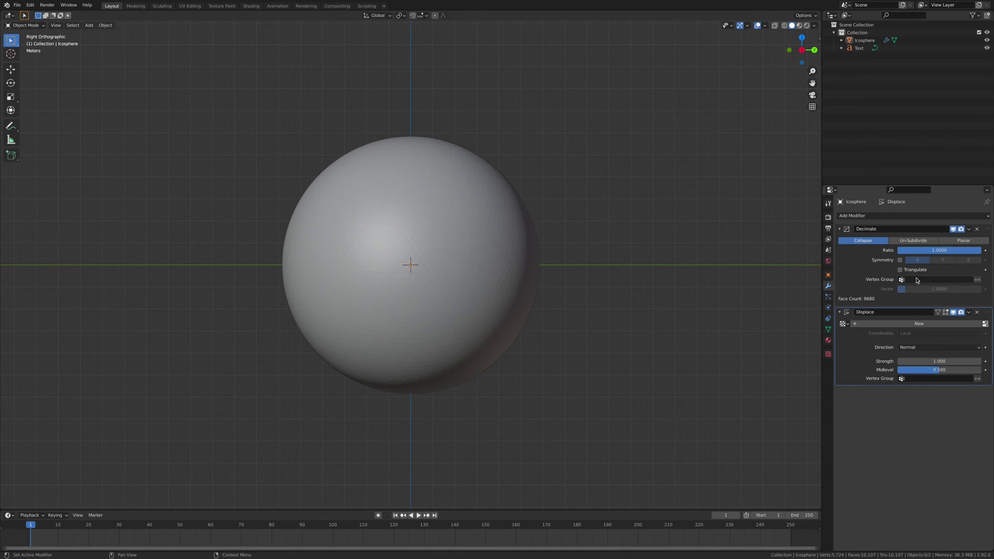
click(806, 25)
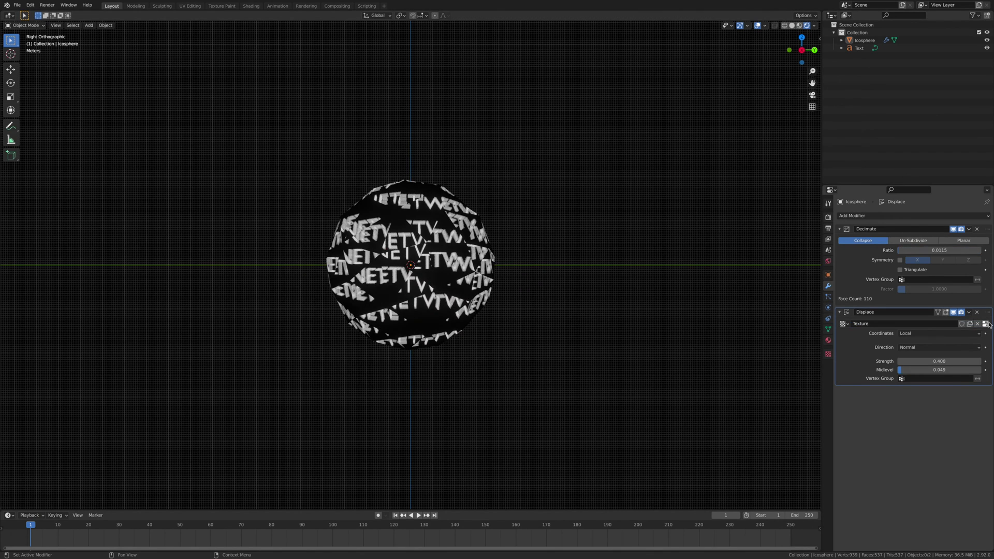
Set the Displace texture to Clouds with Depth 0, then reselect the Icosphere in right view
click(985, 324)
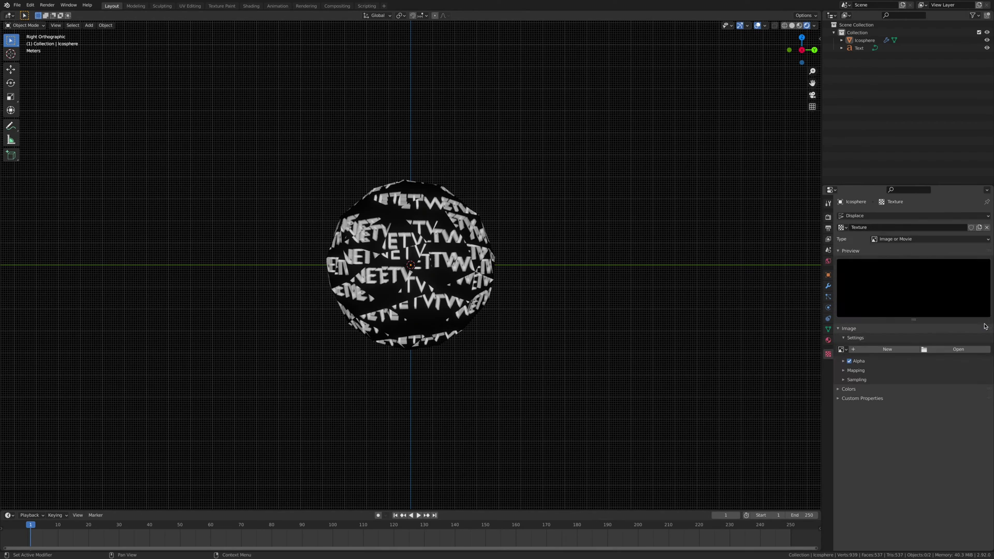
click(925, 239)
click(912, 267)
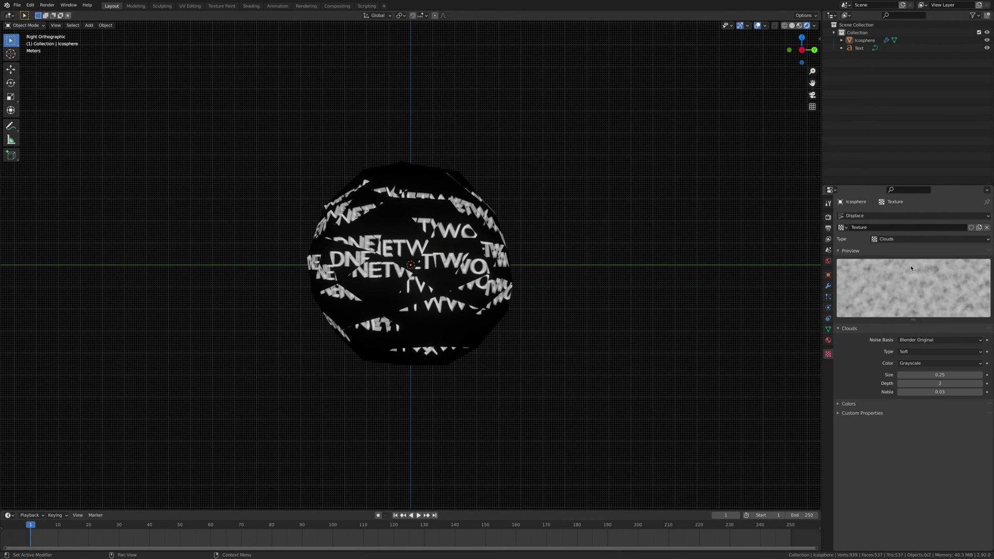
click(951, 381)
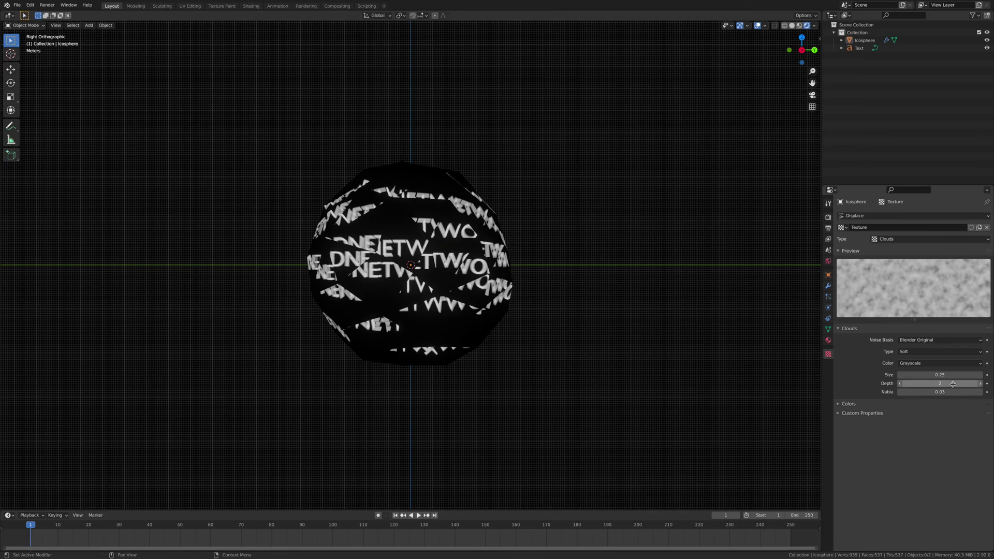
text(0)
key(Return)
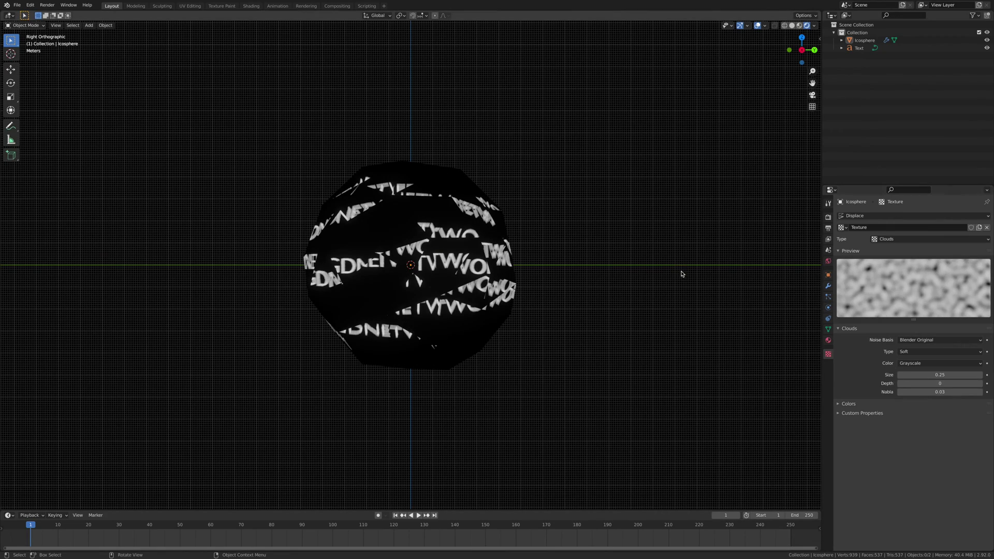
middle_drag(652, 257, 623, 269)
key(KP_3)
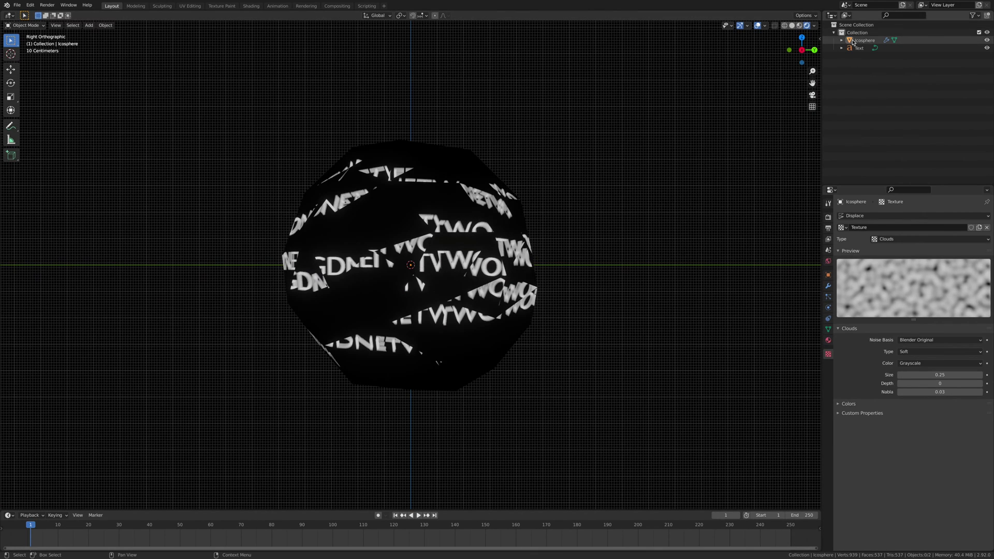
click(855, 42)
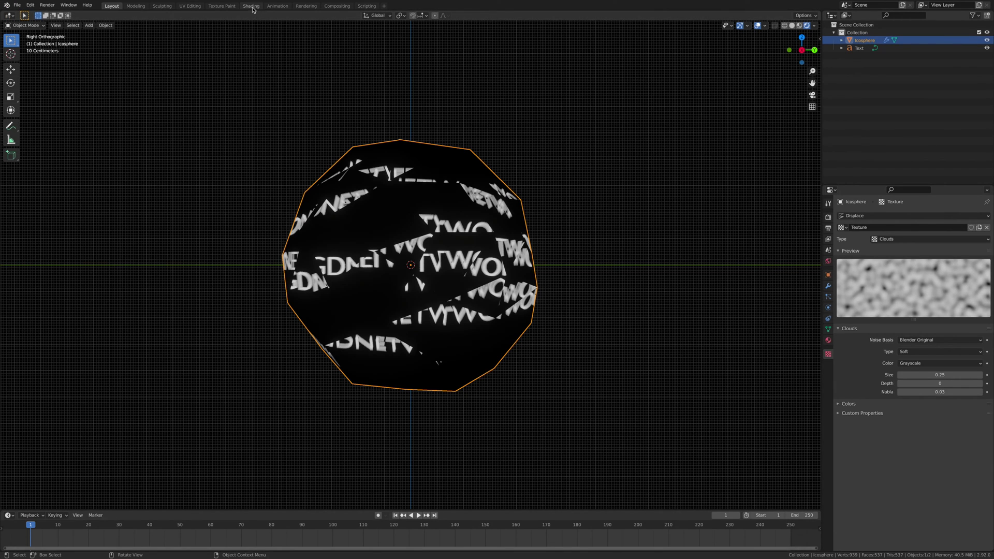
Switch to the Shading workspace and merge away the file browser and image editor areas
click(251, 6)
drag(155, 16, 52, 26)
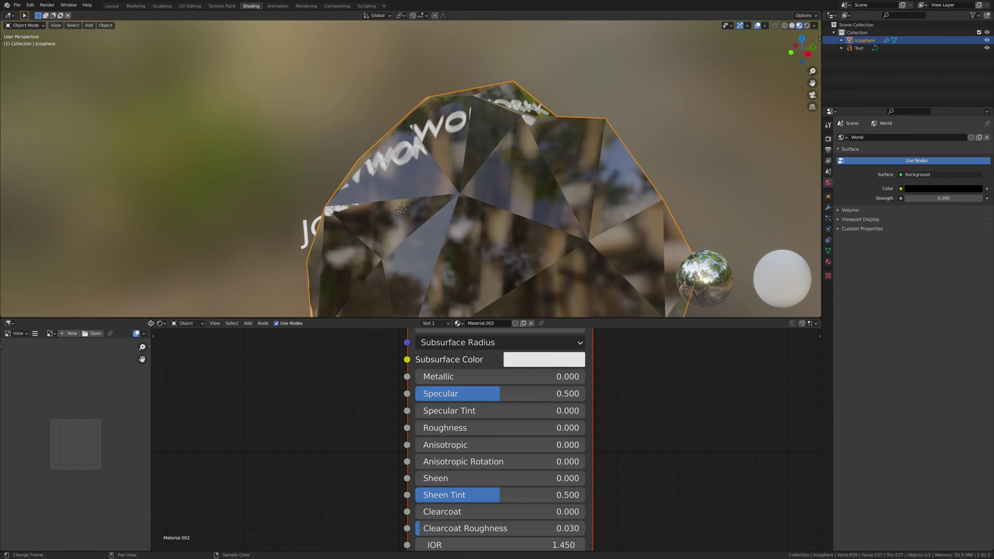
drag(152, 323, 104, 393)
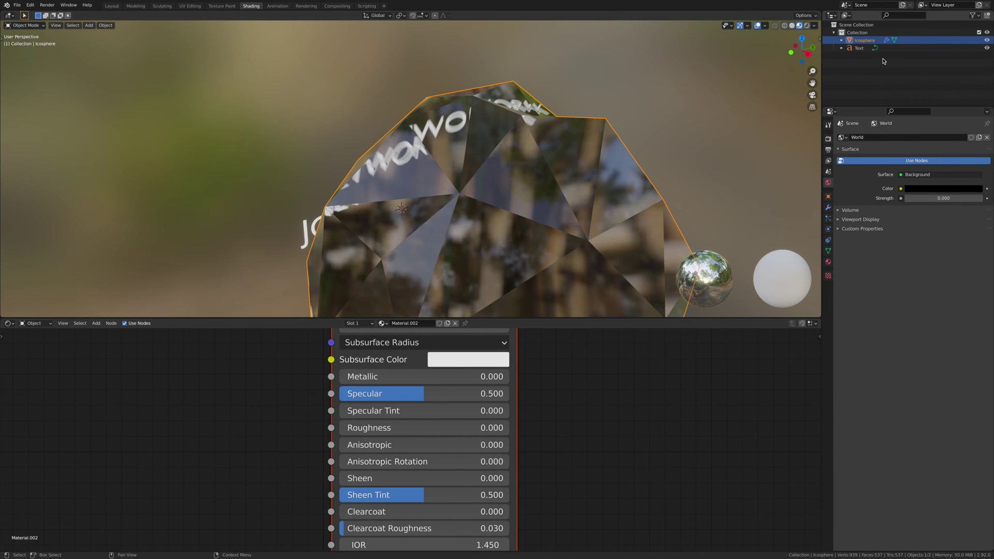
Show the icosphere rendered from the right side with overlays off, then bring up the Principled BSDF's options
click(806, 26)
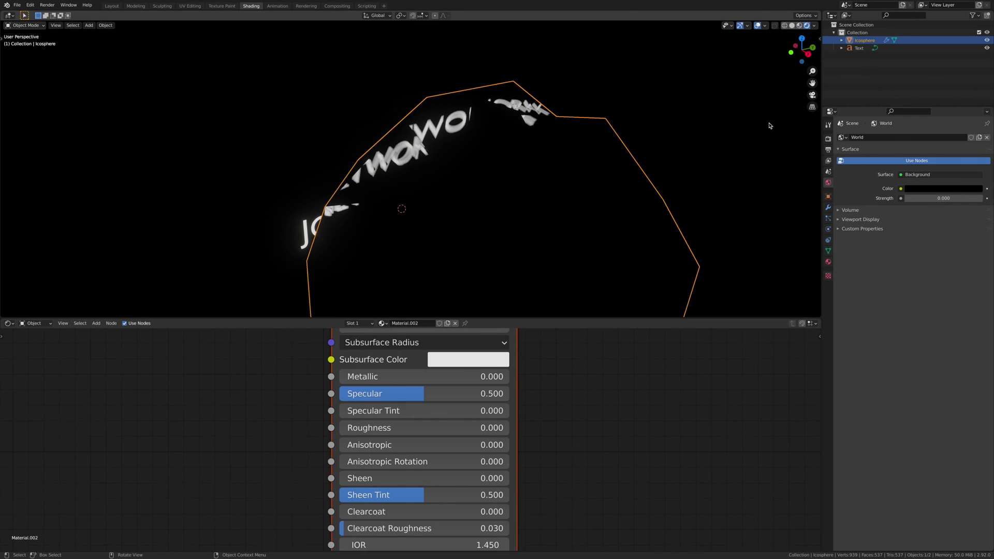
click(808, 54)
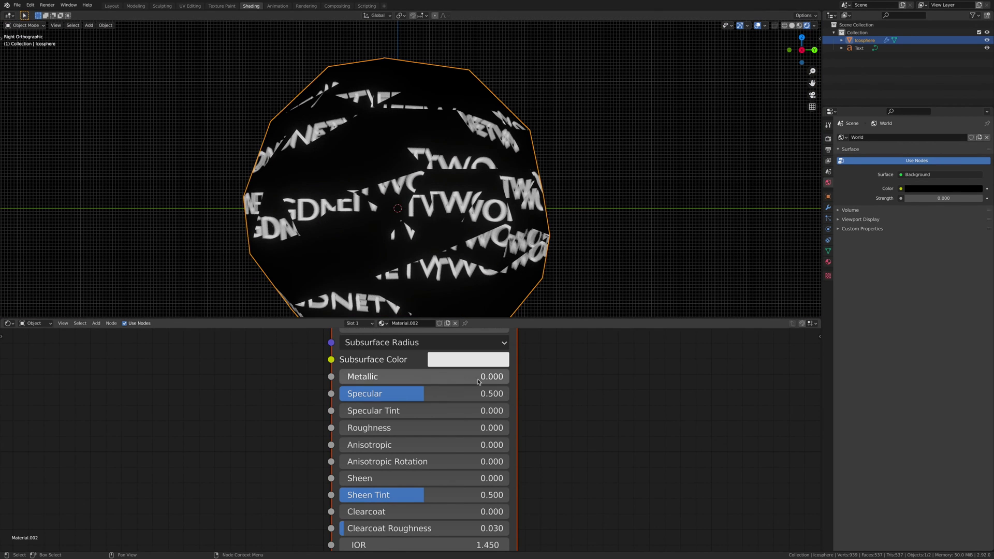
scroll(626, 195, down, 5)
scroll(483, 172, up, 3)
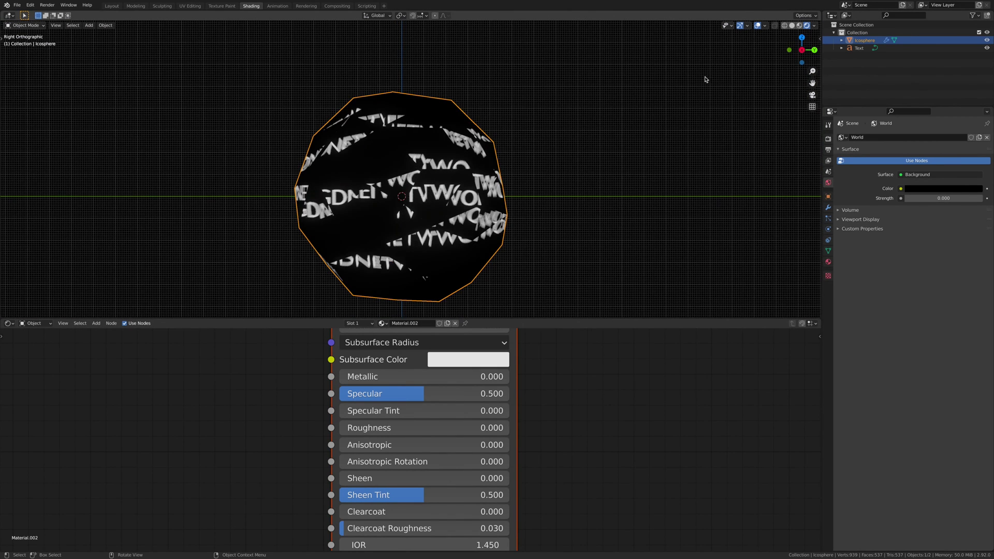
click(757, 25)
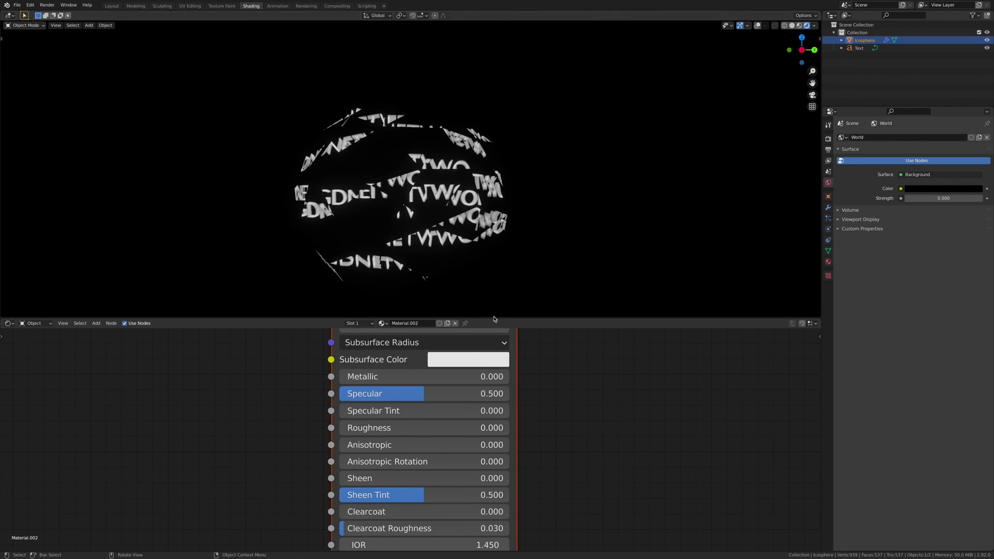
scroll(342, 391, down, 5)
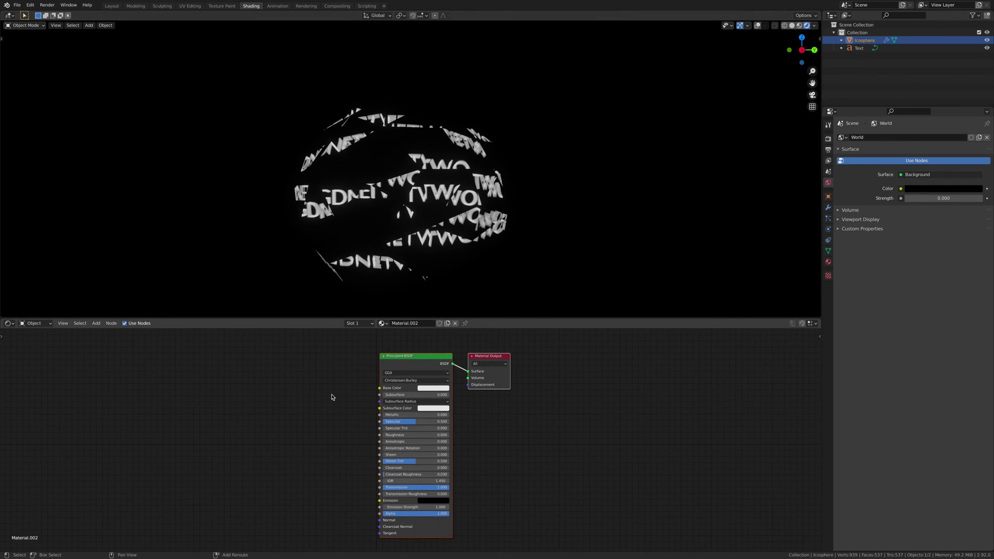
middle_drag(333, 395, 438, 393)
right_click(513, 358)
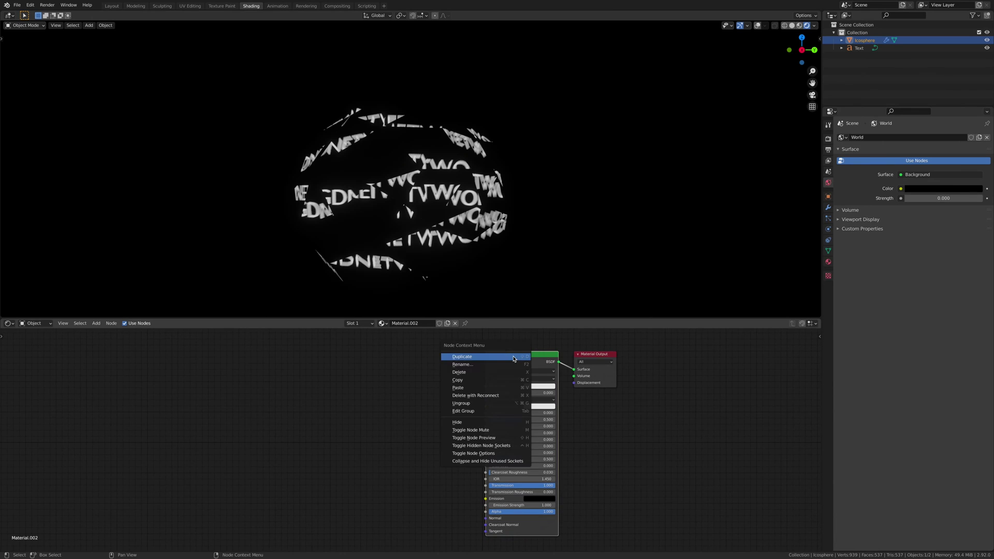
Delete the Principled BSDF and add an Add Shader node linked into the Material Output
click(487, 374)
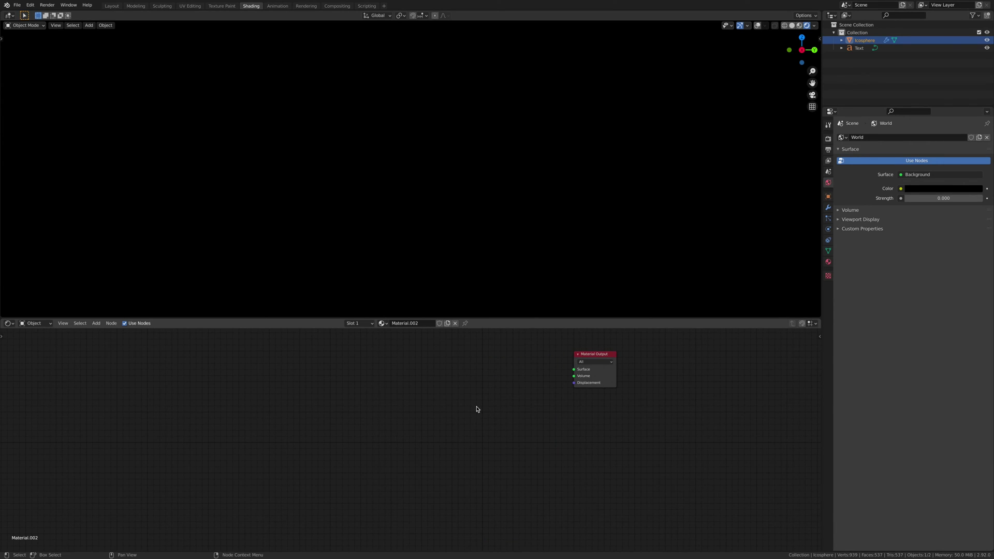
key(shift+a)
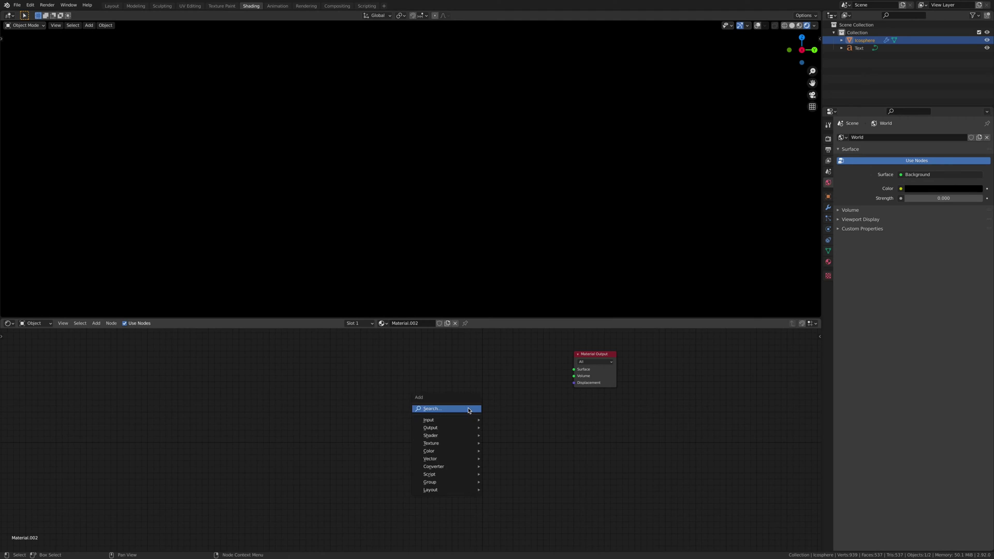
click(468, 409)
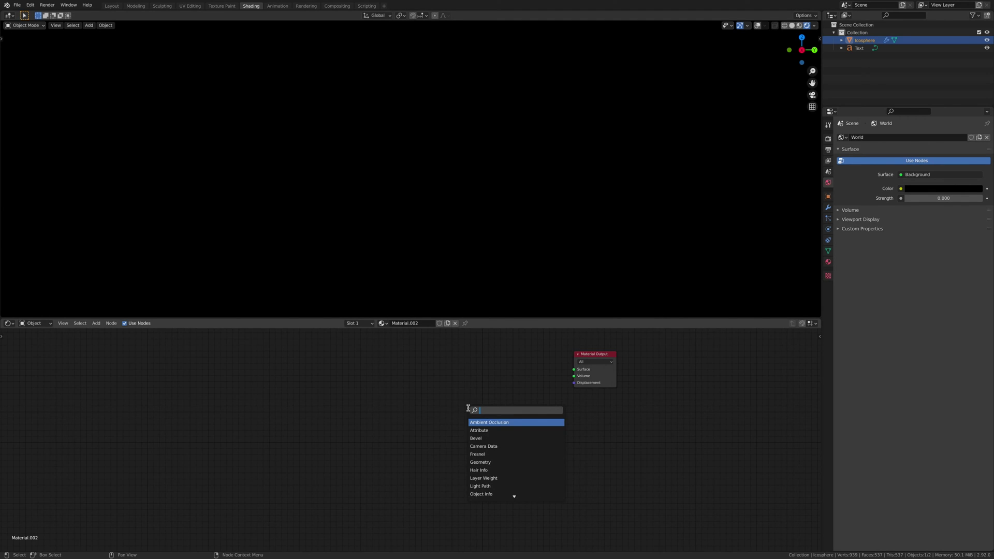
text(add)
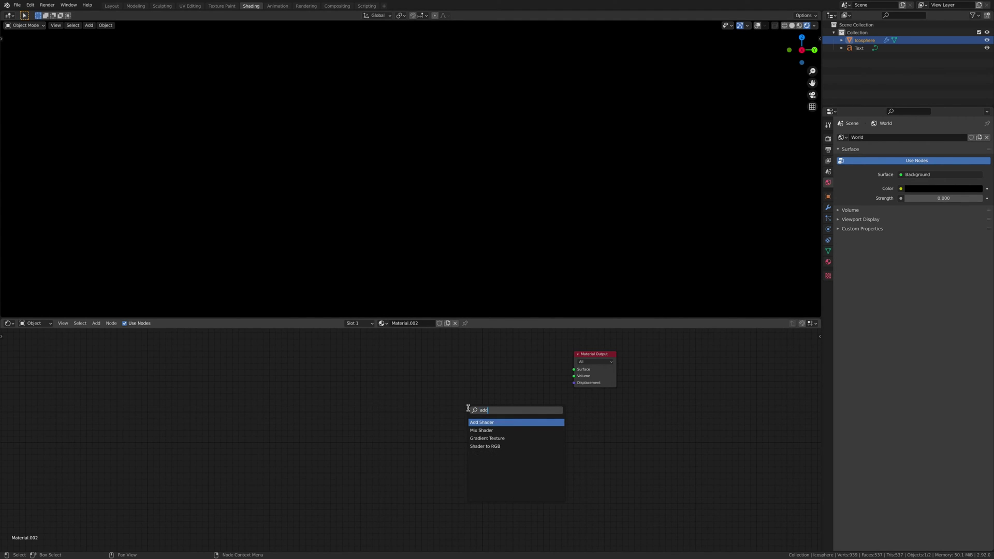
click(482, 421)
click(500, 360)
drag(532, 365, 501, 385)
Duplicate the Add Shader twice and link both copies into the combining Add Shader's inputs
key(shift+d)
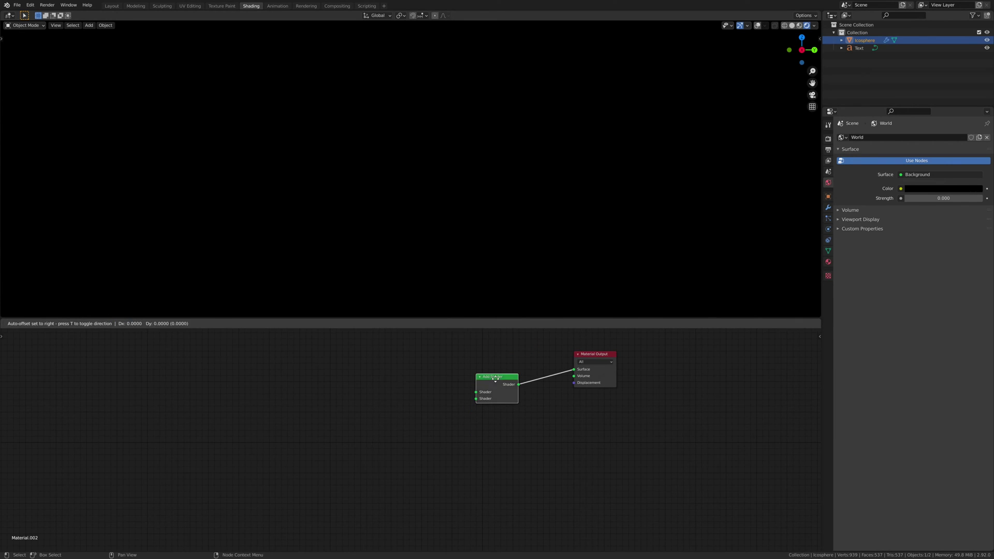
click(413, 388)
key(shift+d)
click(382, 420)
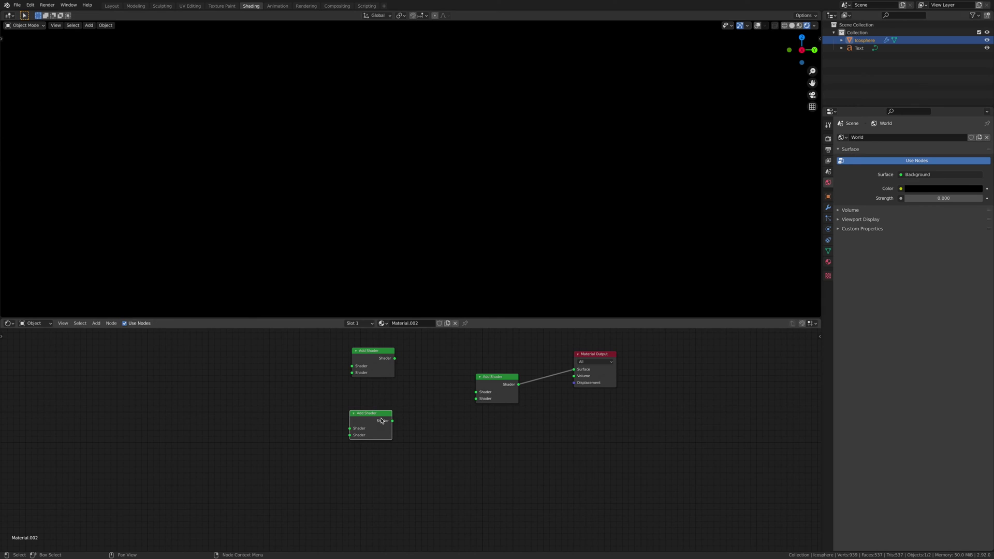
drag(395, 359, 476, 392)
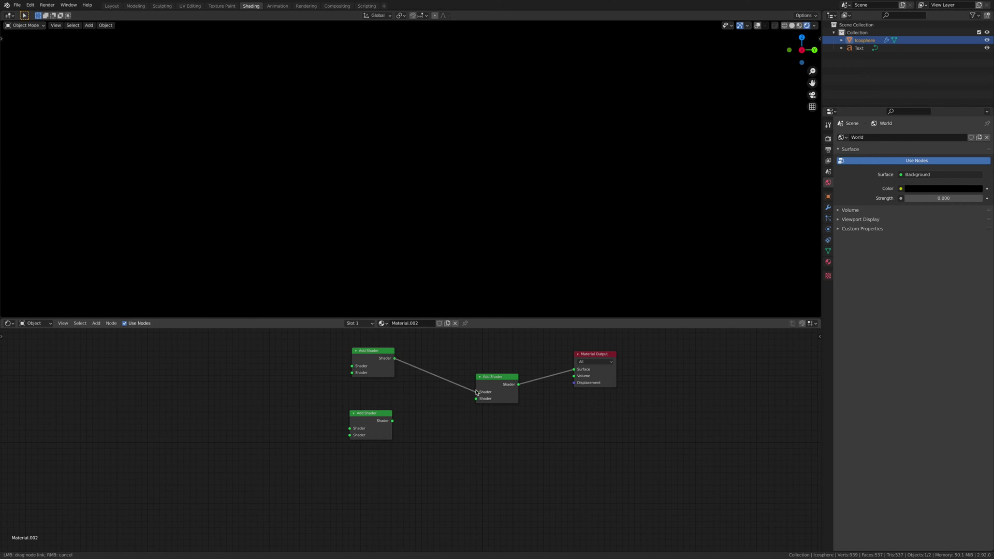
drag(392, 420, 476, 399)
middle_drag(442, 443, 573, 435)
Duplicate the lower Add Shader and chain the new copy into it
click(489, 435)
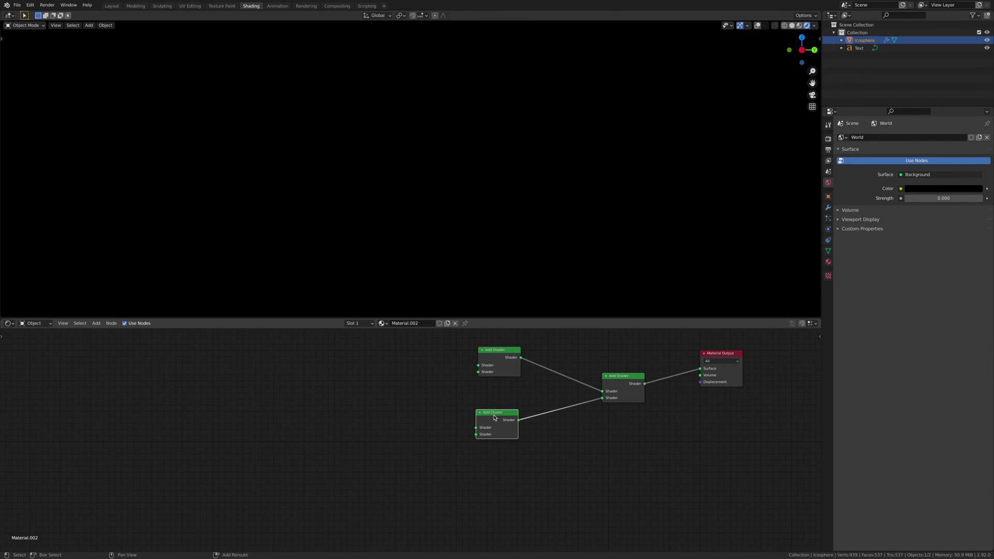
key(shift+d)
click(400, 468)
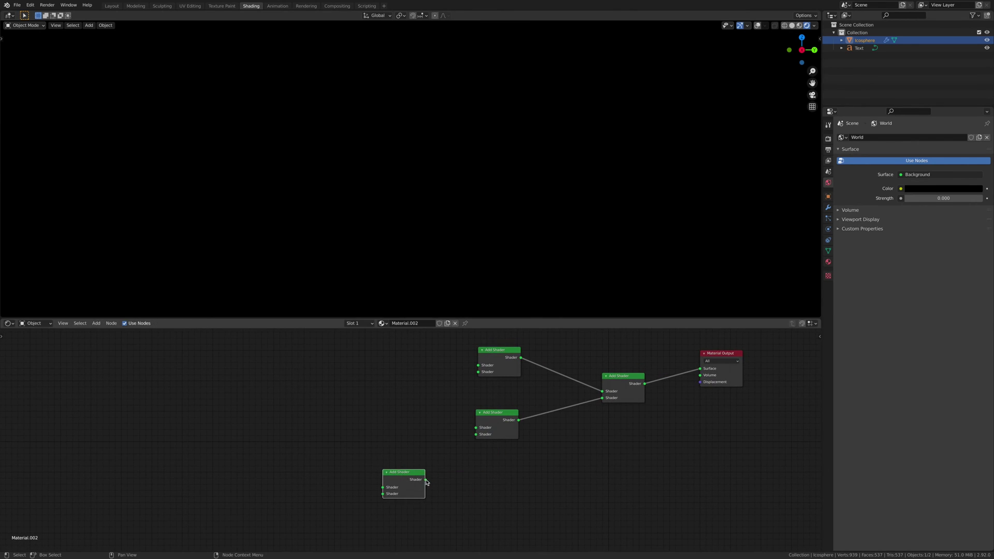
drag(427, 481, 476, 438)
drag(396, 476, 428, 476)
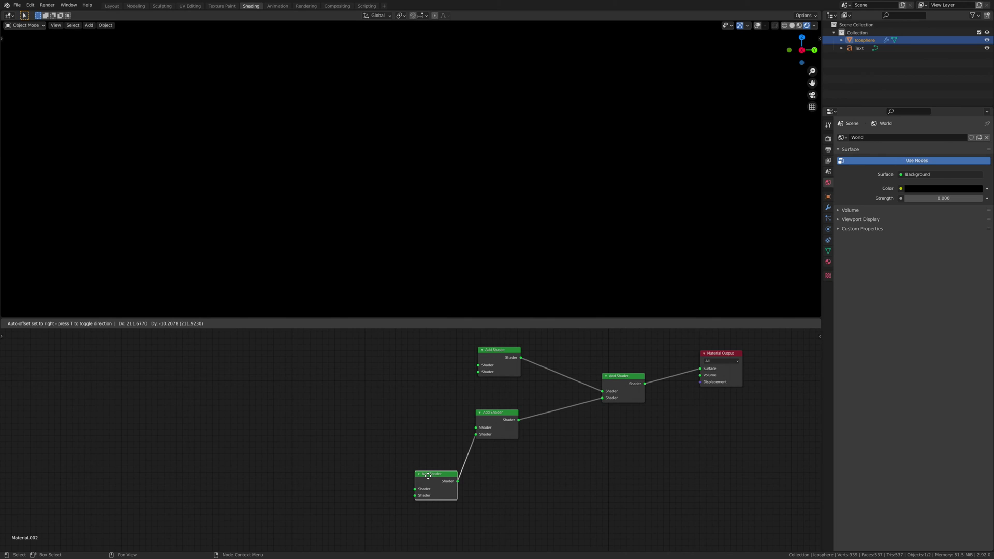
drag(428, 475, 428, 476)
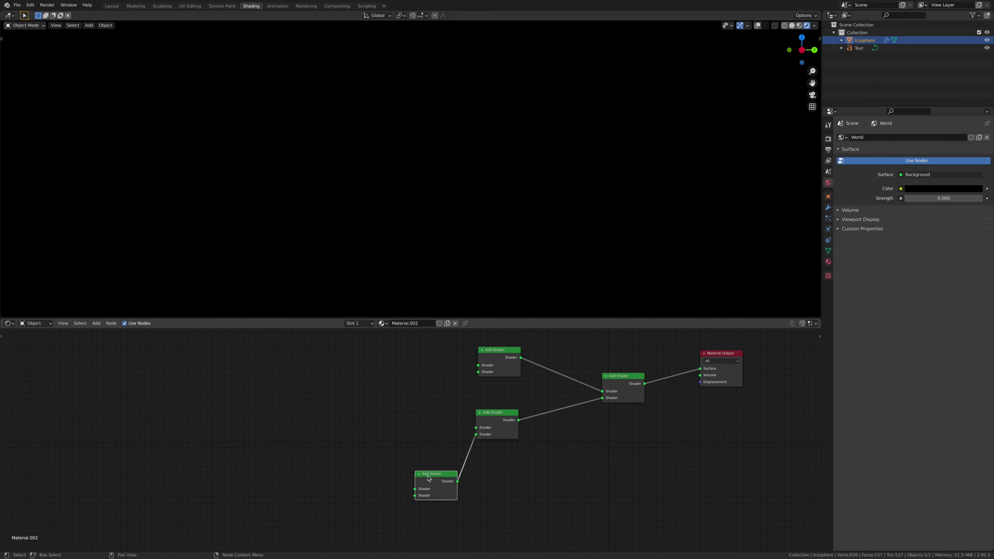
scroll(403, 439, down, 2)
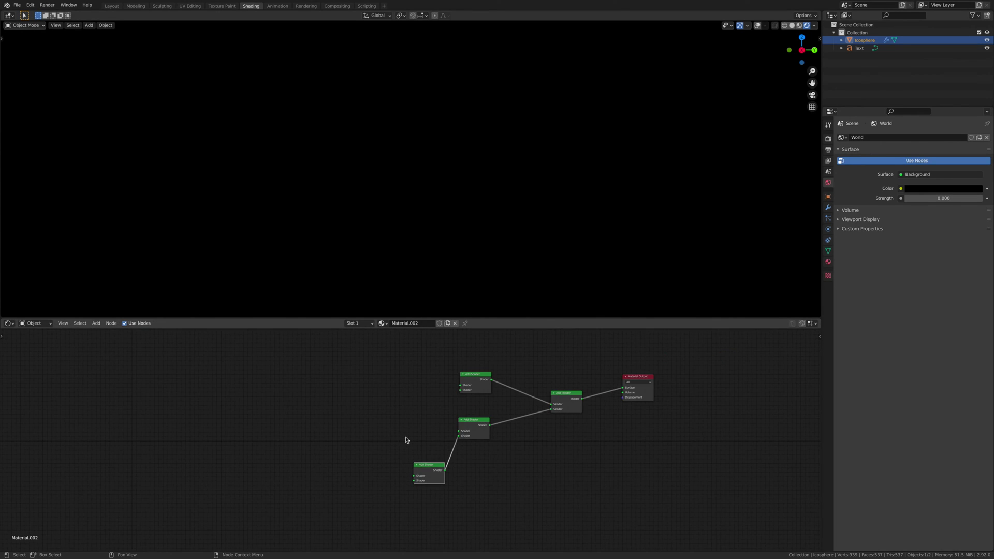
Add a Refraction BSDF node and feed it into the top Add Shader
scroll(406, 440, down, 2)
key(shift+a)
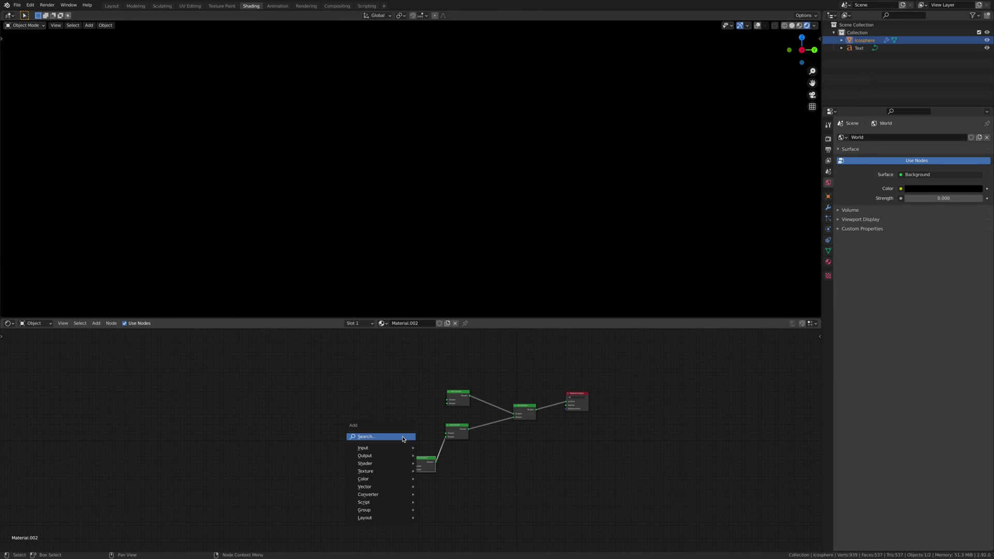
click(403, 437)
text(re)
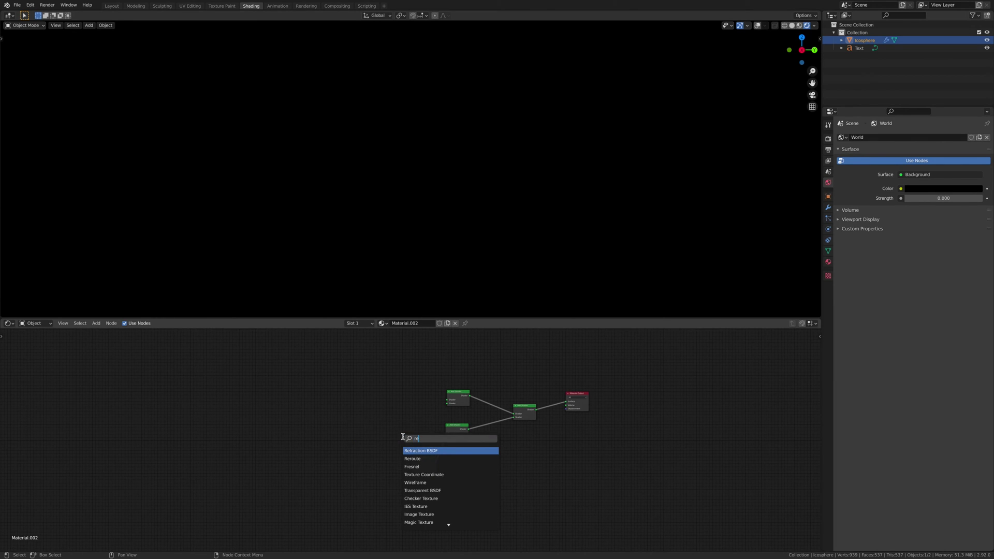
click(412, 450)
click(401, 408)
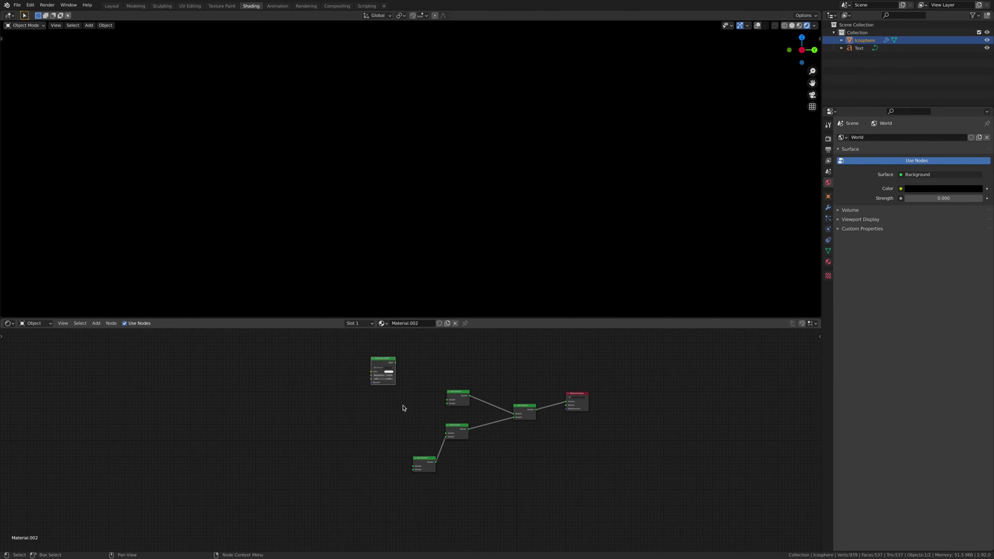
scroll(395, 370, up, 2)
key(KP_Decimal)
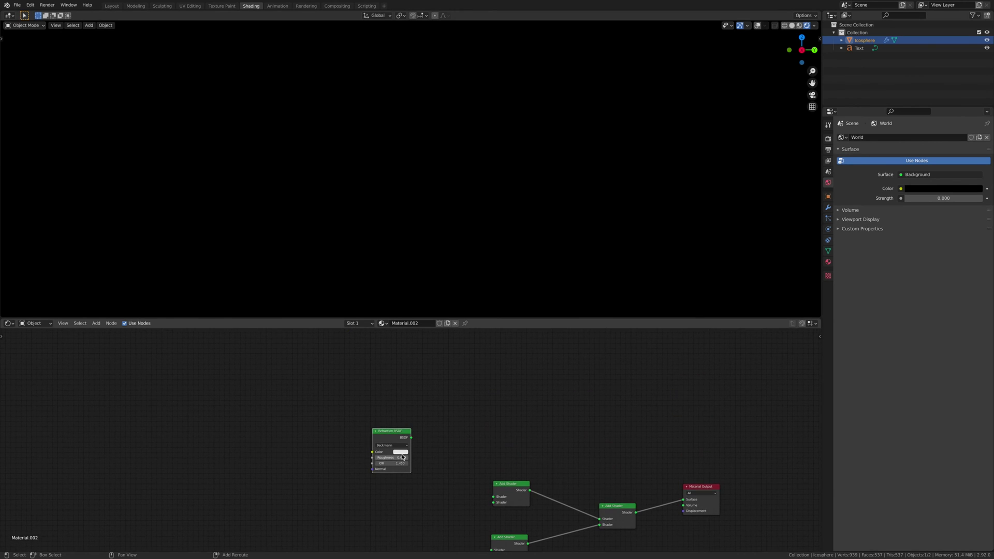
drag(412, 438, 493, 497)
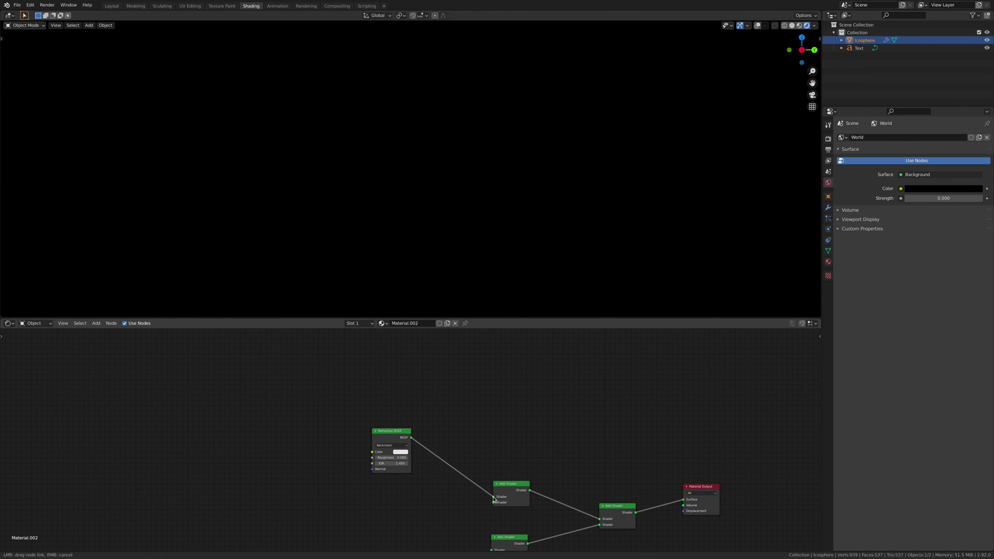
Duplicate the Refraction BSDF four times for five Refraction nodes in total
key(shift+d)
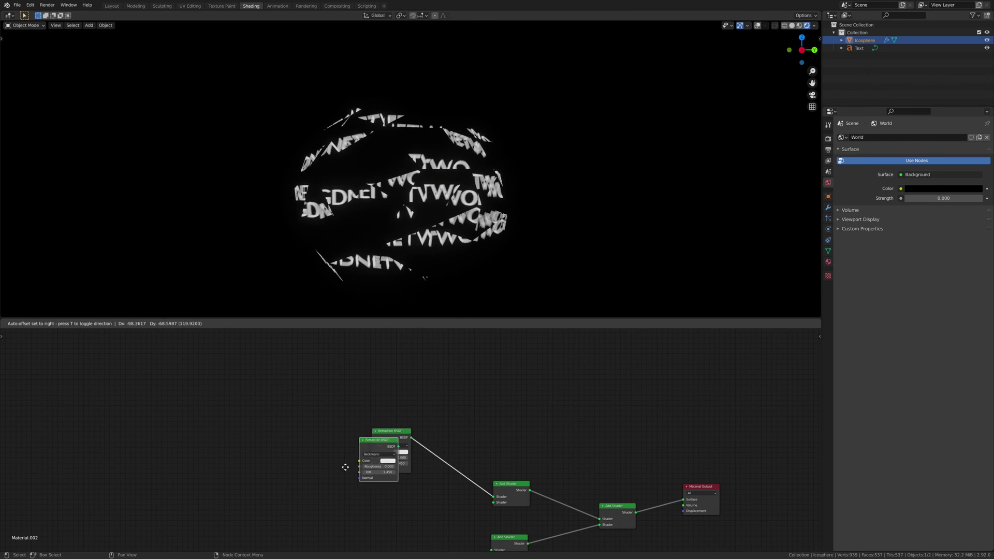
key(shift+d)
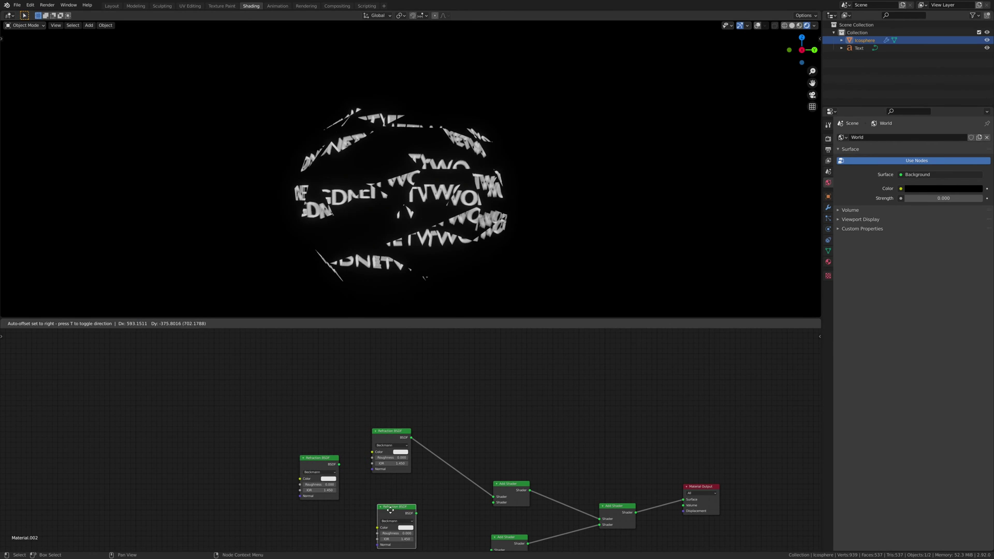
click(391, 510)
key(shift+d)
click(330, 518)
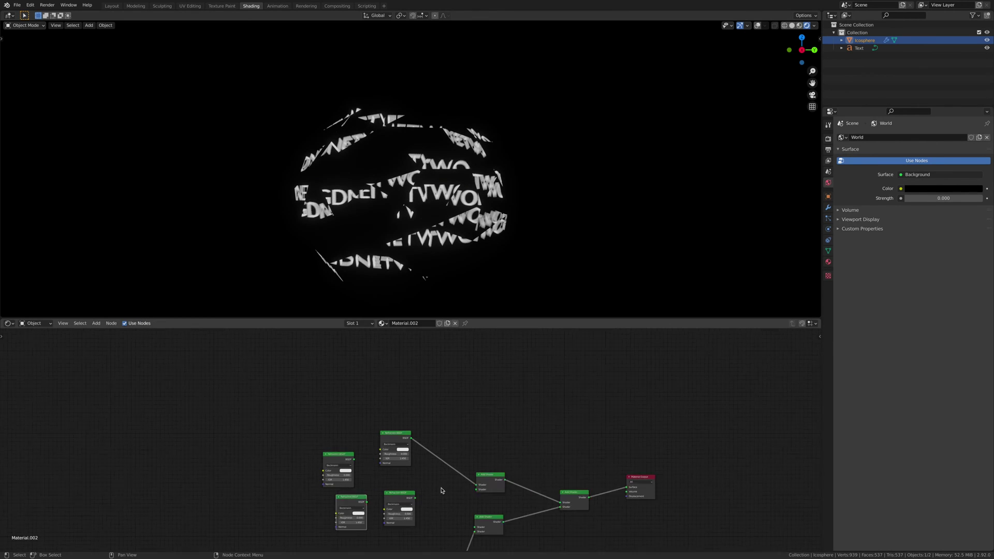
scroll(405, 446, down, 2)
middle_drag(378, 505, 376, 405)
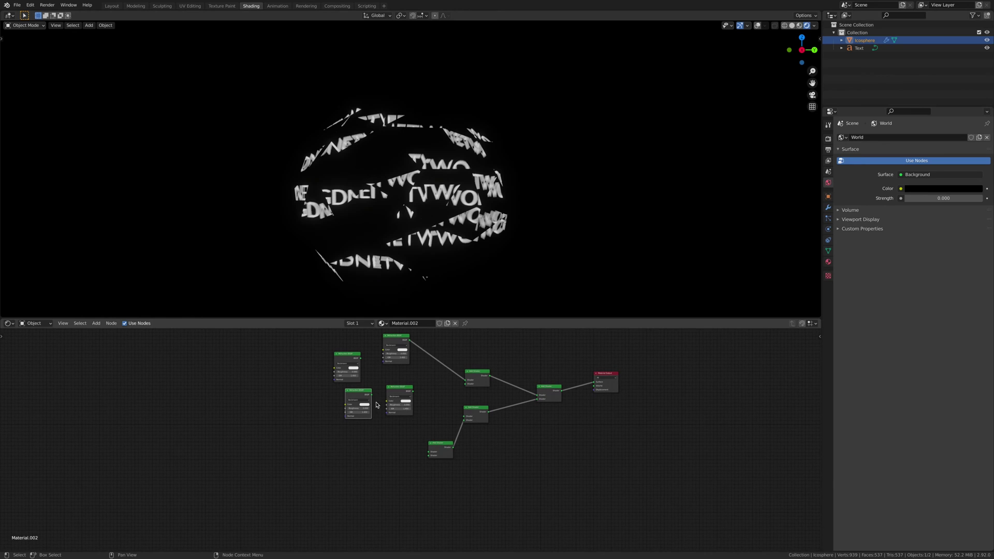
click(406, 392)
key(shift+d)
click(387, 451)
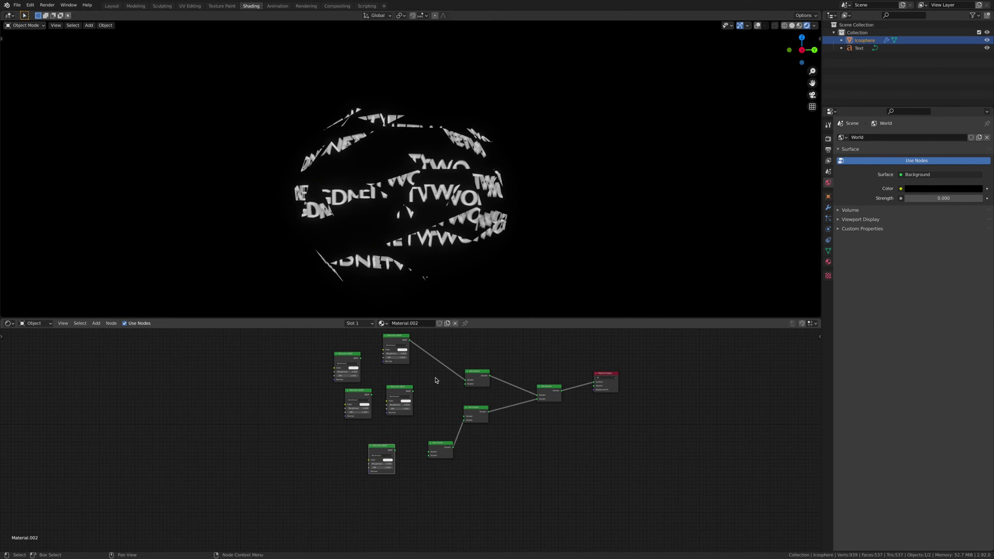
Link the remaining Refraction BSDFs into the upper and bottom Add Shader inputs
drag(360, 358, 465, 384)
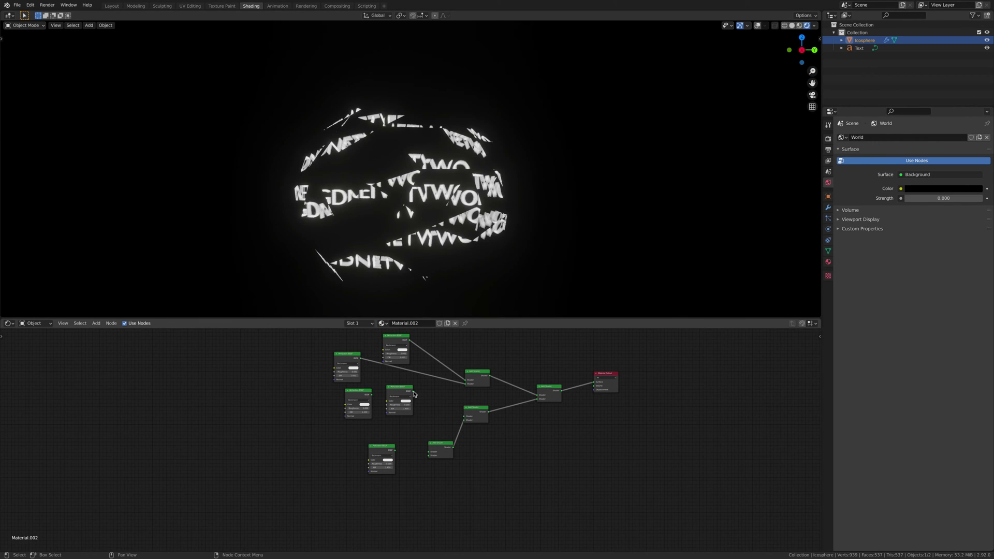
drag(412, 393, 457, 415)
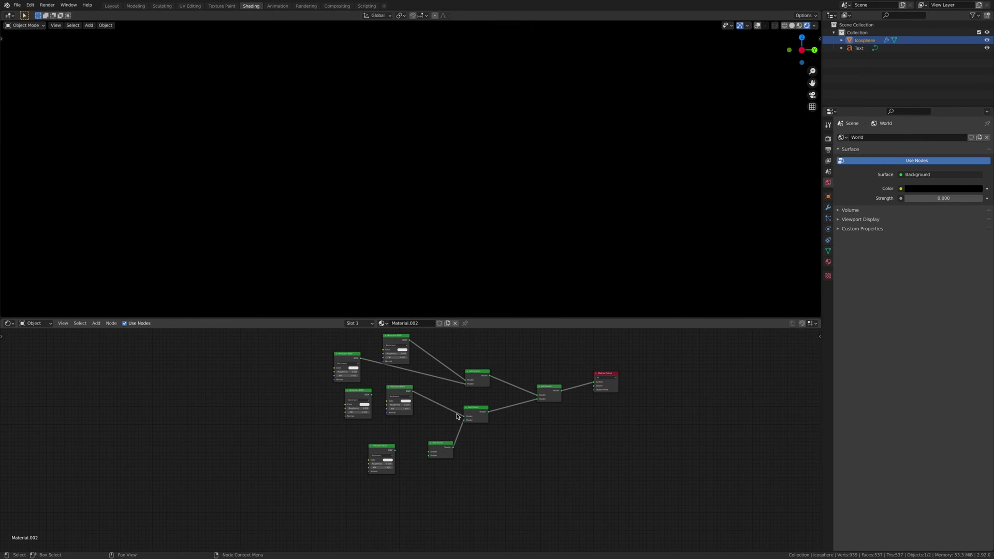
drag(371, 394, 428, 452)
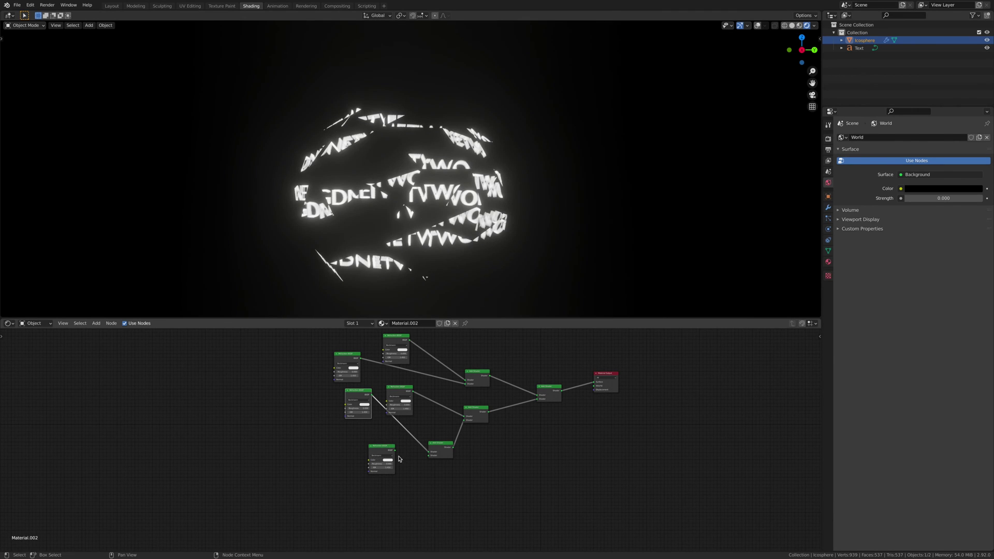
drag(394, 450, 429, 455)
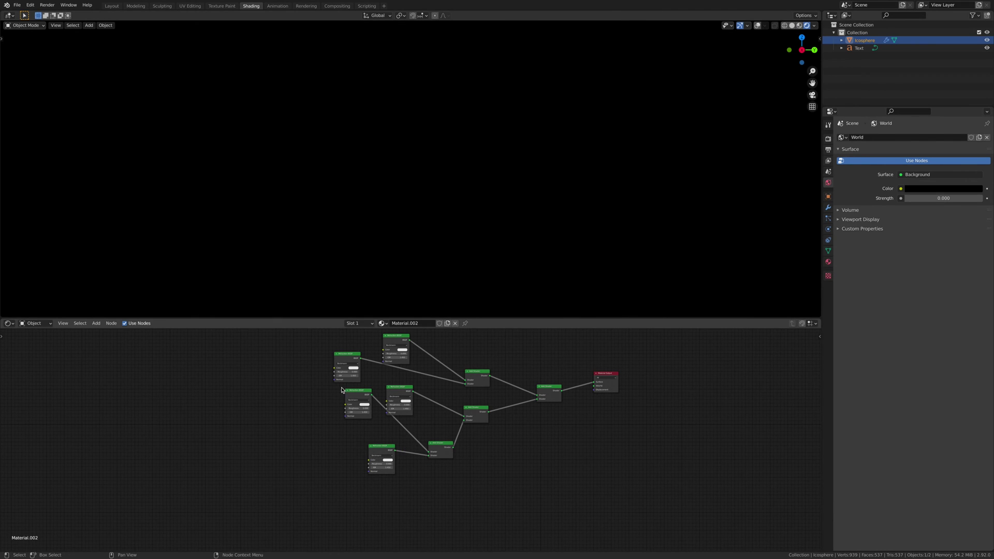
scroll(482, 371, down, 2)
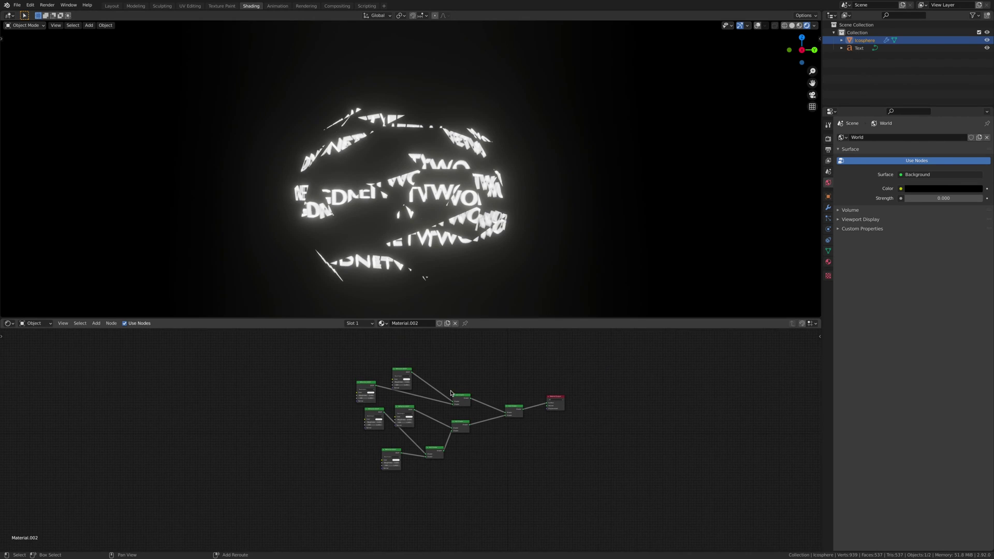
scroll(445, 377, up, 4)
middle_drag(419, 367, 449, 468)
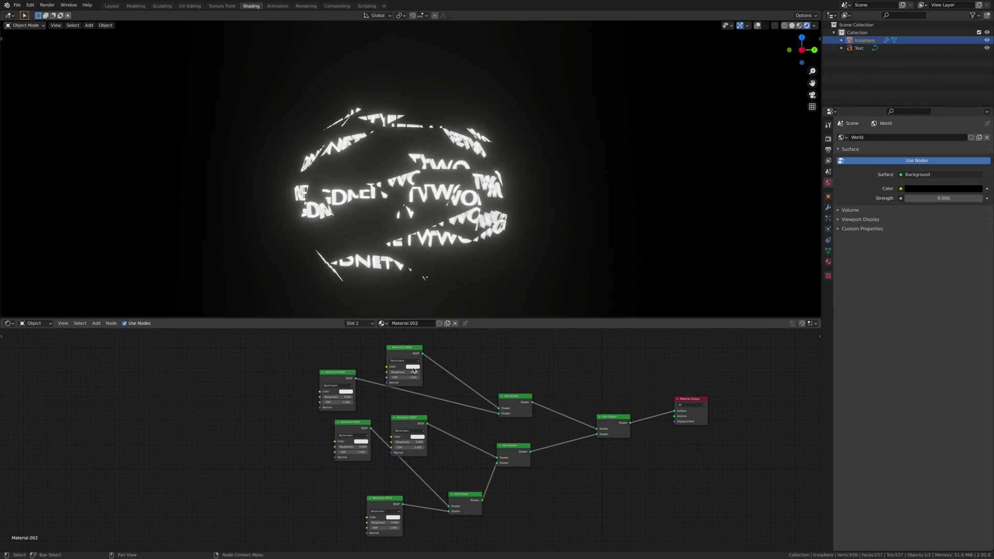
Colour the top Refraction BSDF dark blue 011640 and the left one a dark 01126 hex
click(414, 369)
click(441, 338)
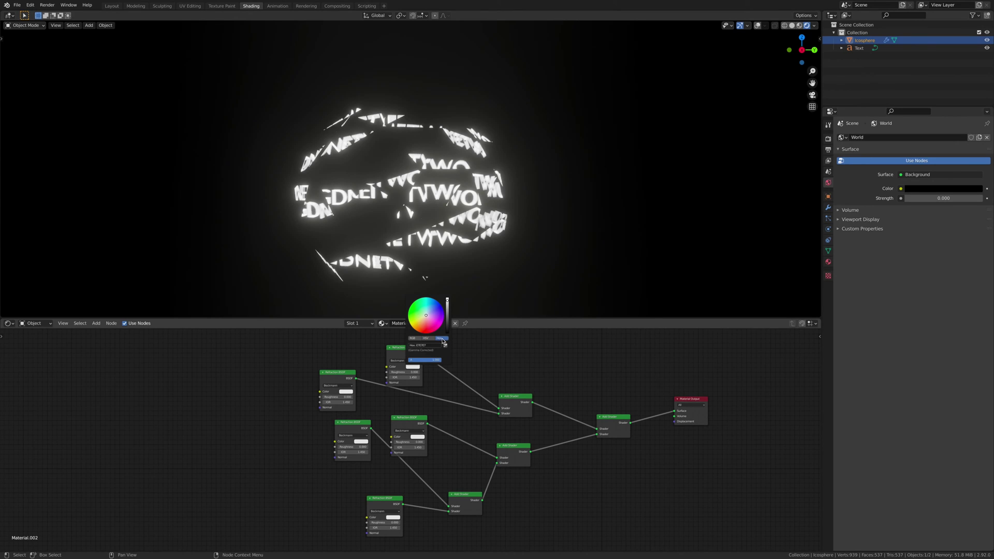
click(428, 346)
key(Return)
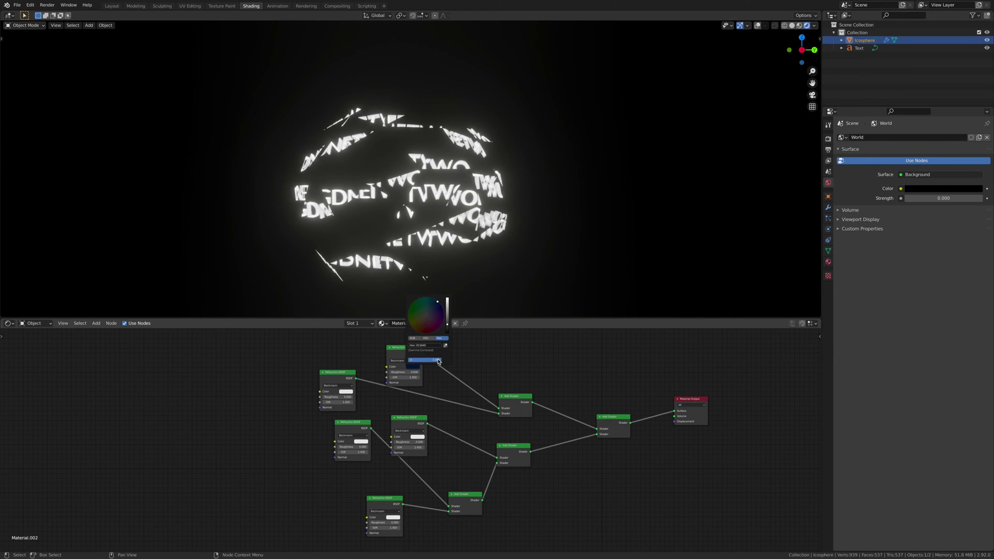
click(349, 392)
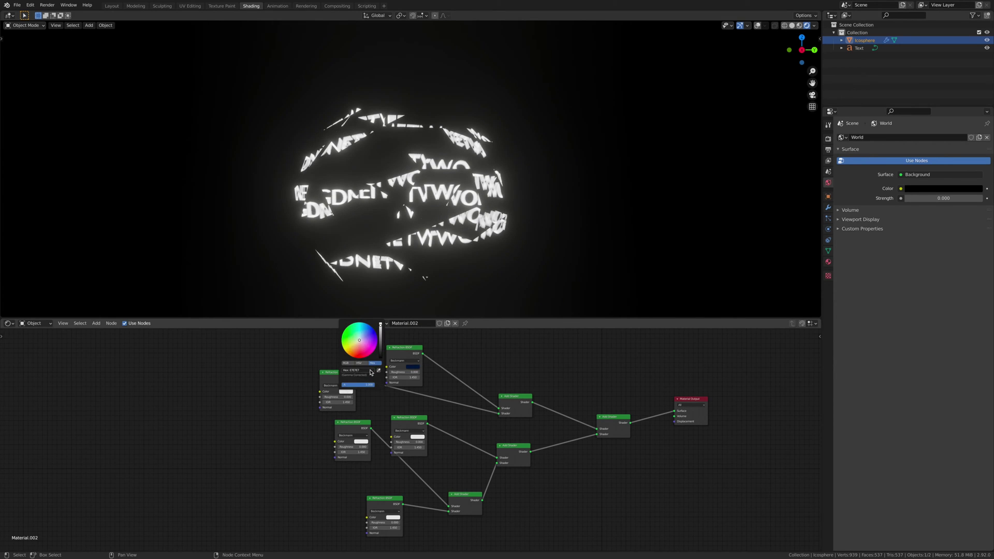
click(370, 371)
text(01126)
key(Return)
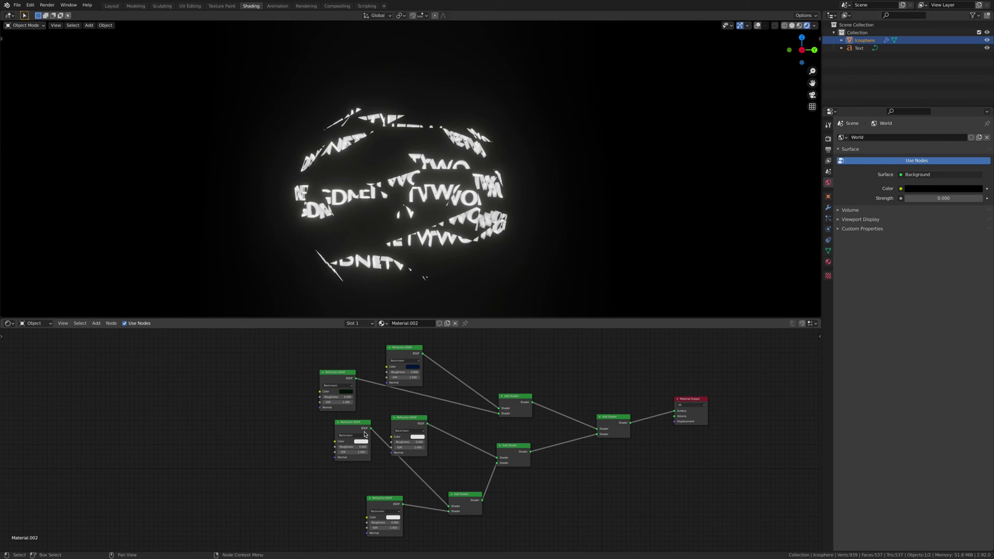
Colour the middle Refraction BSDF cyan 05DBC0 and the middle-left one red
click(360, 441)
click(415, 438)
click(435, 416)
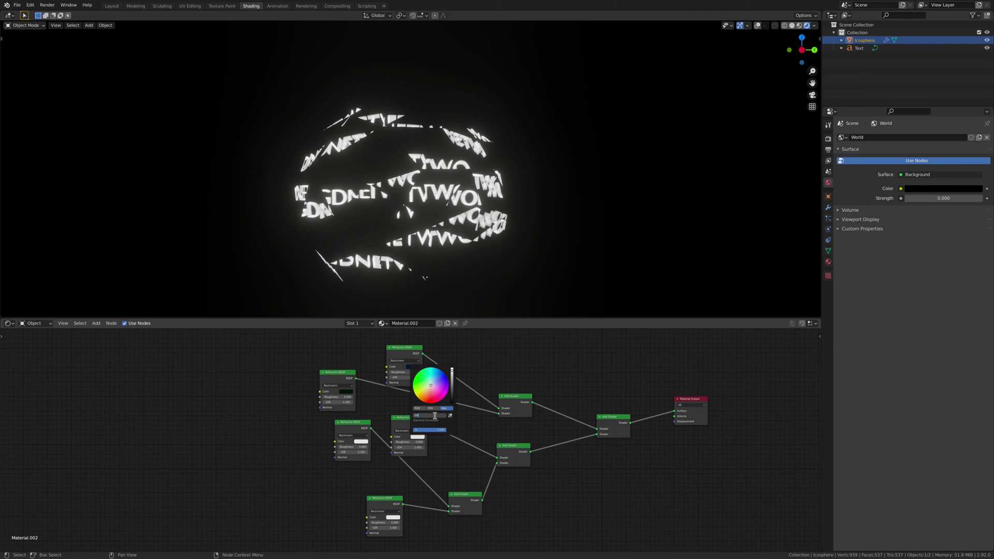
text(05DBC0)
key(Return)
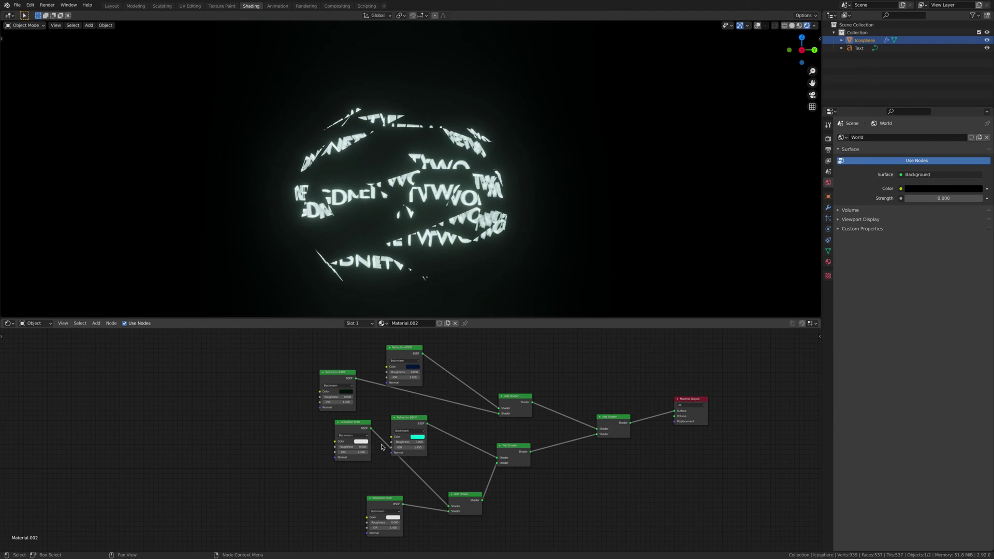
click(361, 441)
click(385, 420)
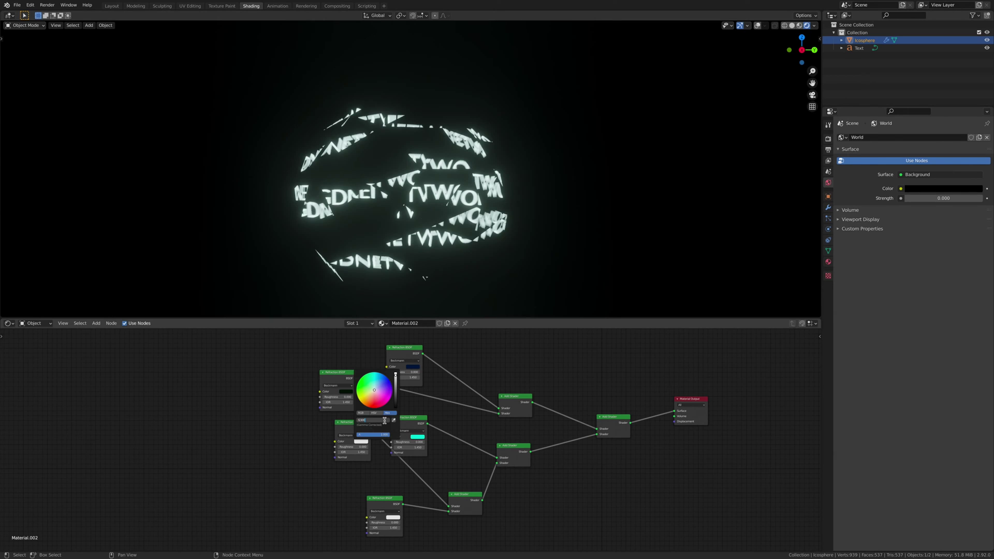
key(Return)
Replace the bottom Refraction BSDF's E7E7E7 colour with dark red 730202
click(392, 517)
click(412, 497)
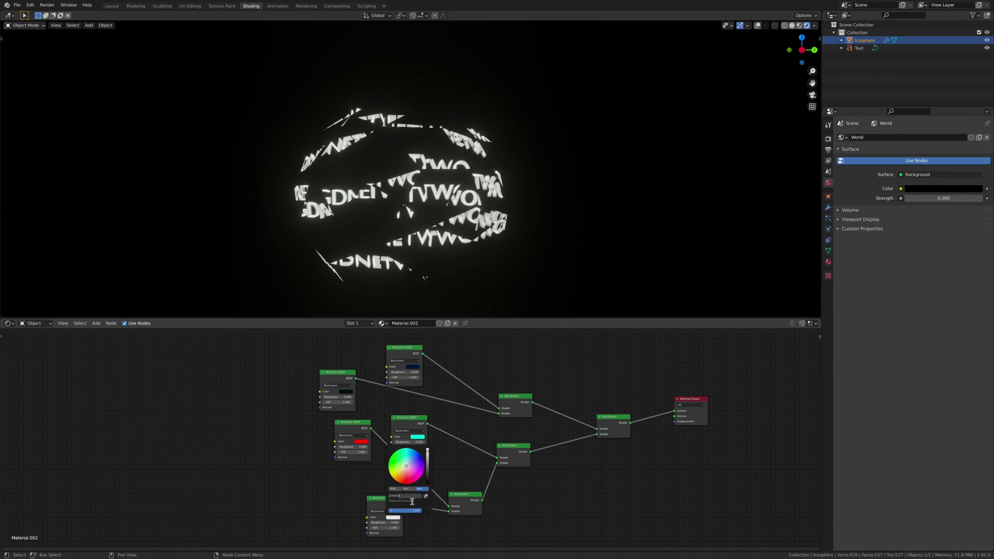
key(BackSpace)
text(730202)
key(Return)
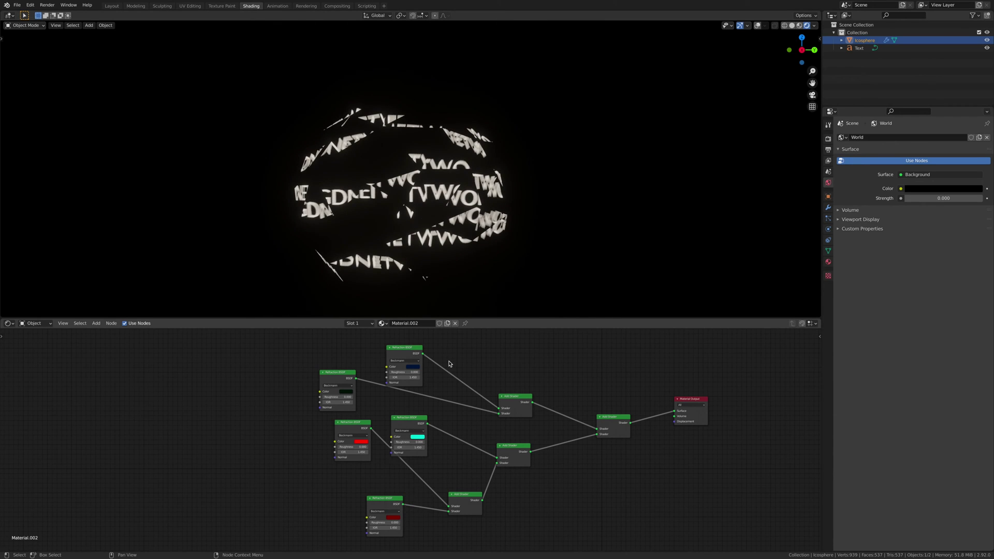
Try IOR 3.050 and 1.050 on two Refraction nodes, undo, and shrink the node editor
mouse_move(400, 376)
mouse_down()
mouse_move(483, 377)
mouse_move(400, 377)
mouse_up()
drag(363, 452, 404, 452)
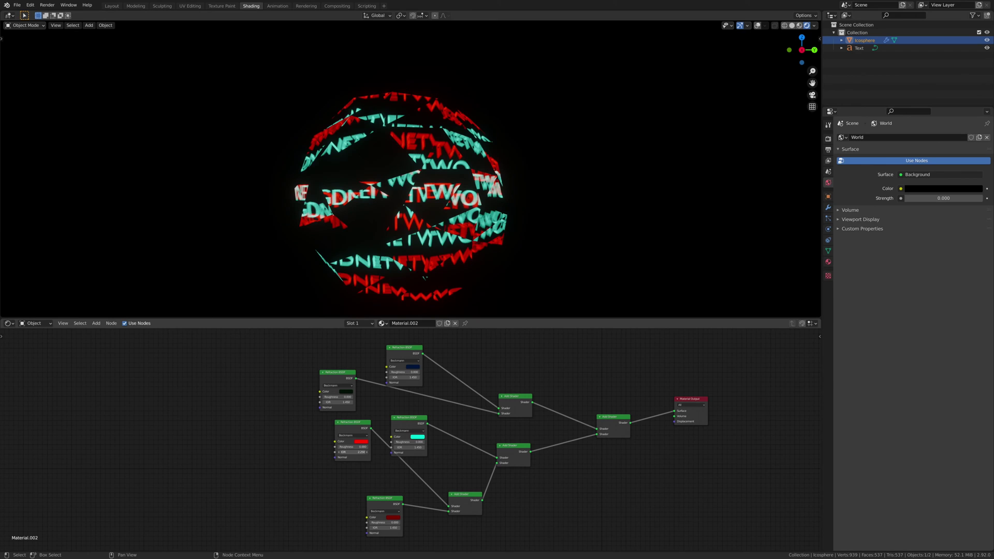
key(ctrl+z)
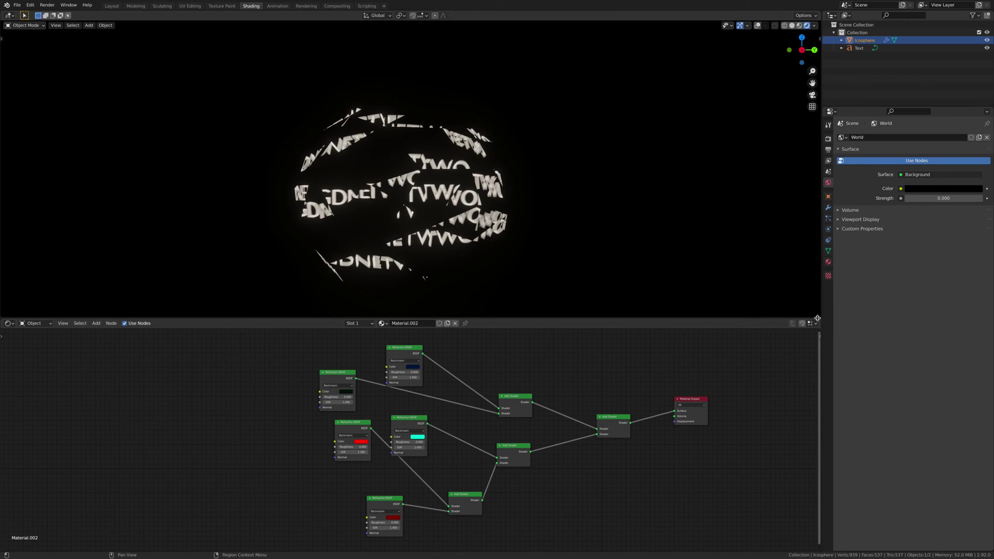
drag(818, 324, 820, 376)
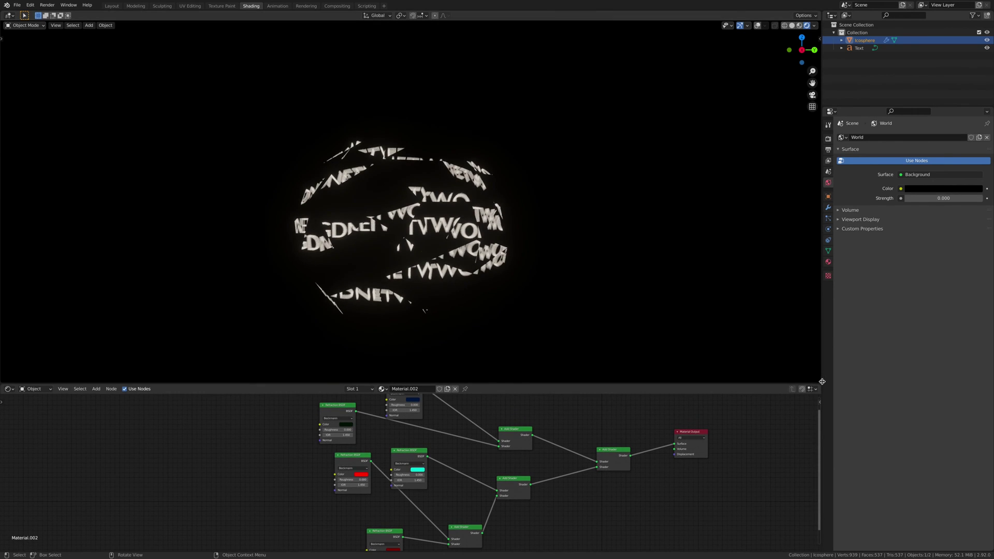
Split a new area from the viewport corner and change its editor type to Timeline
drag(818, 376, 96, 346)
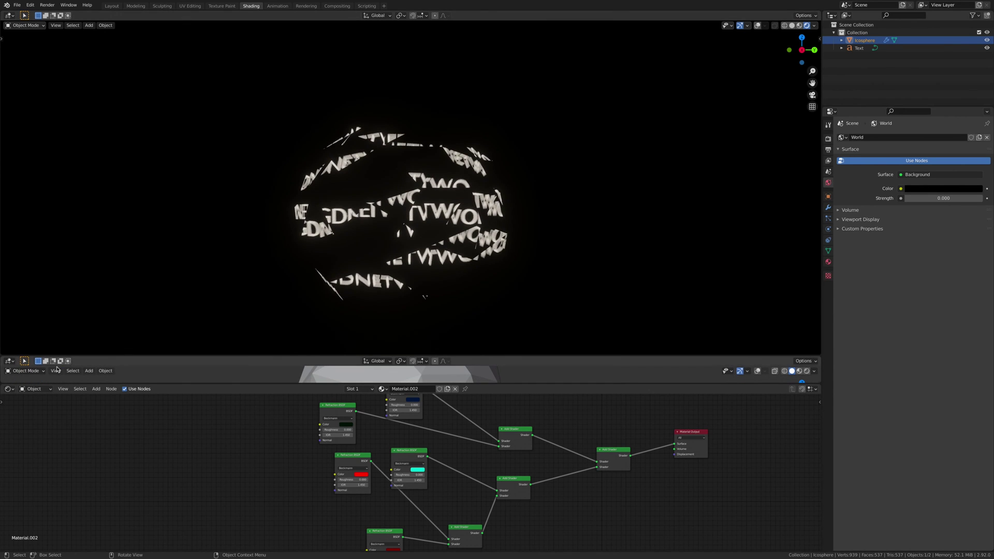
click(41, 373)
click(11, 362)
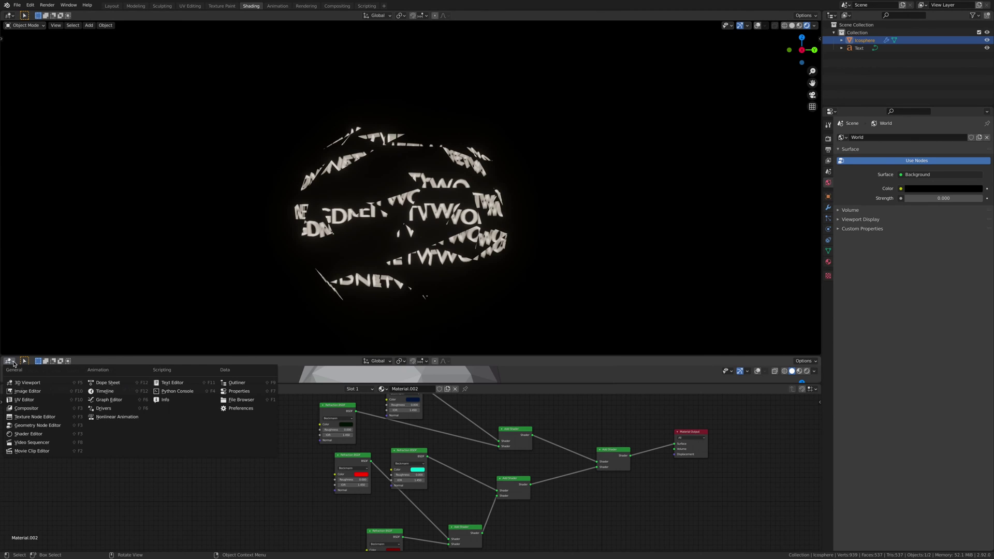
click(116, 389)
Make the timeline taller and set the animation end frame to 120
drag(251, 357, 250, 320)
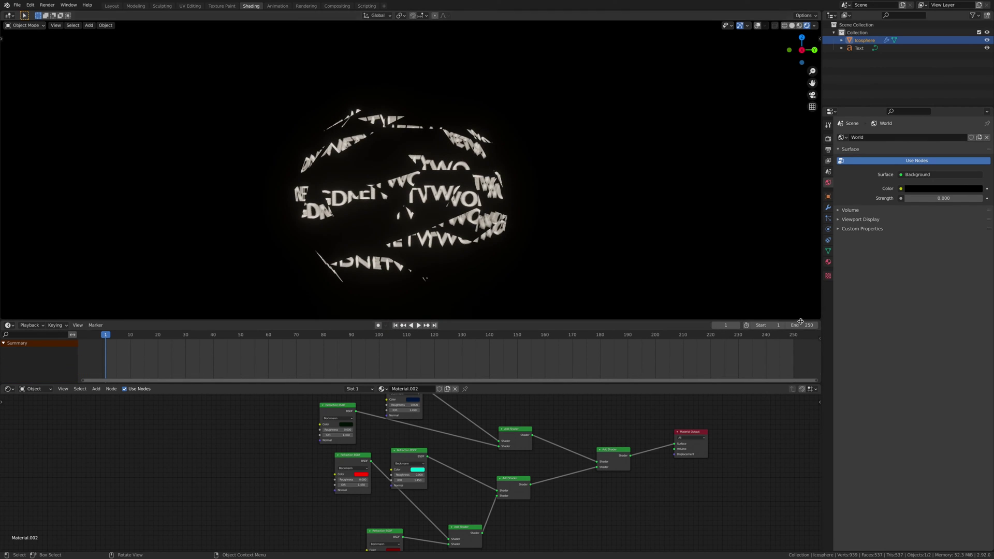
drag(802, 326, 666, 325)
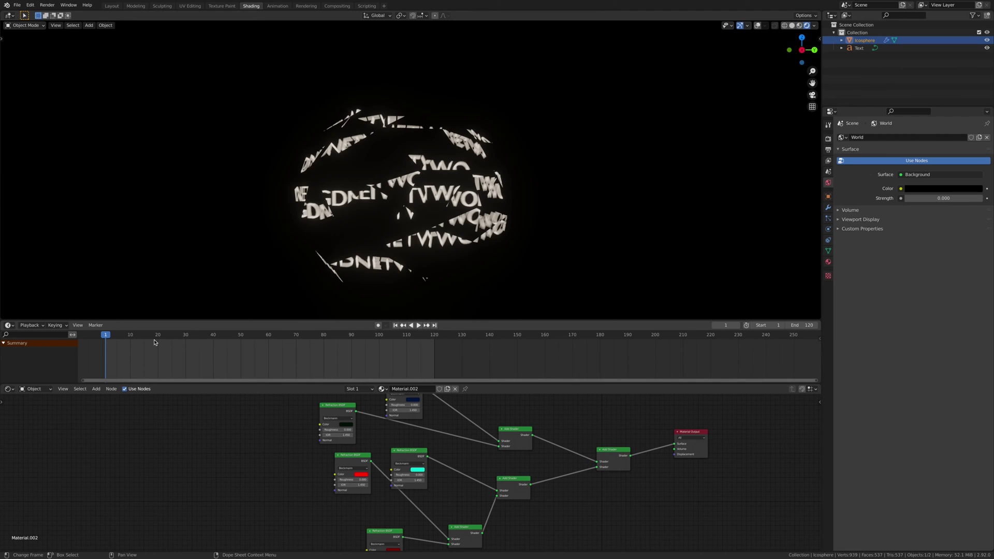
scroll(405, 436, down, 2)
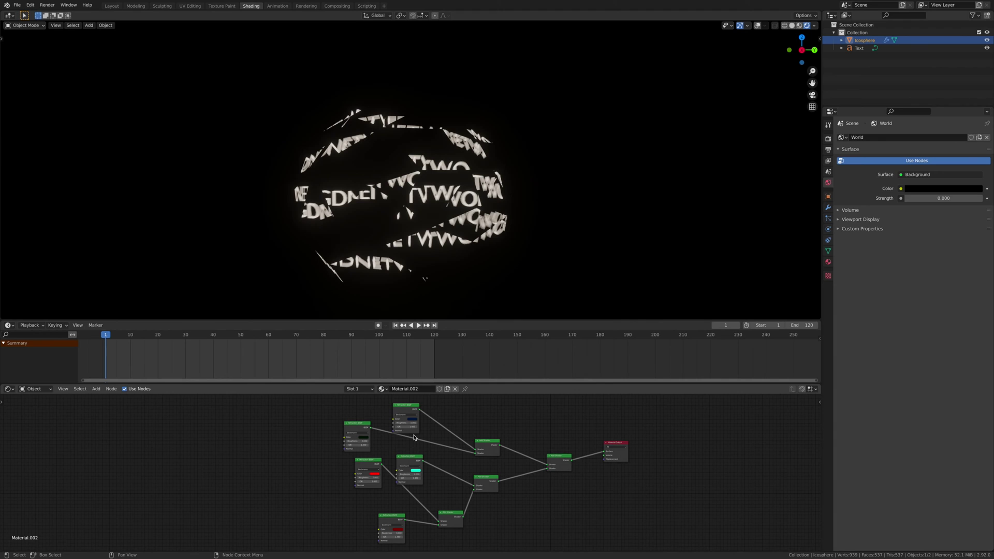
scroll(414, 436, up, 3)
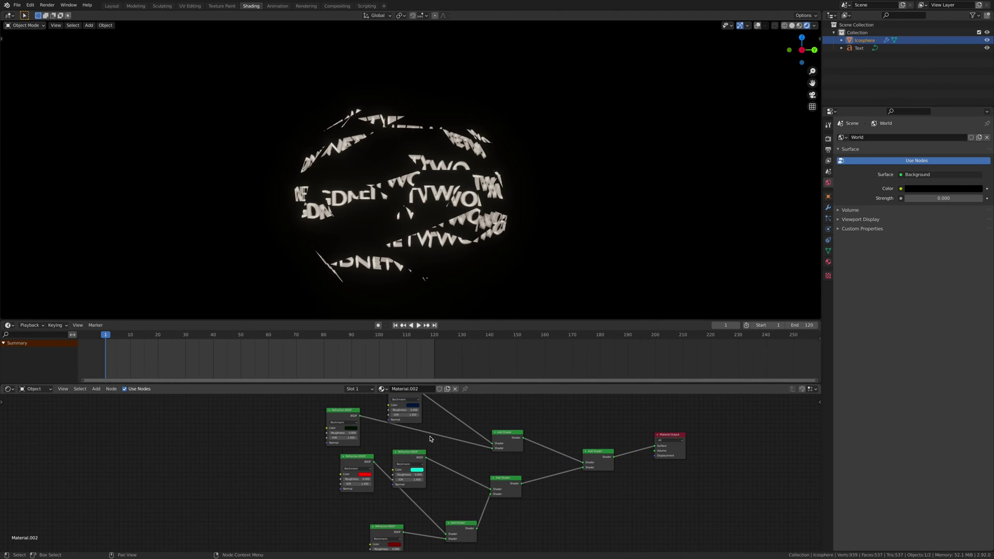
Set the top Refraction BSDF's IOR to 0
click(418, 435)
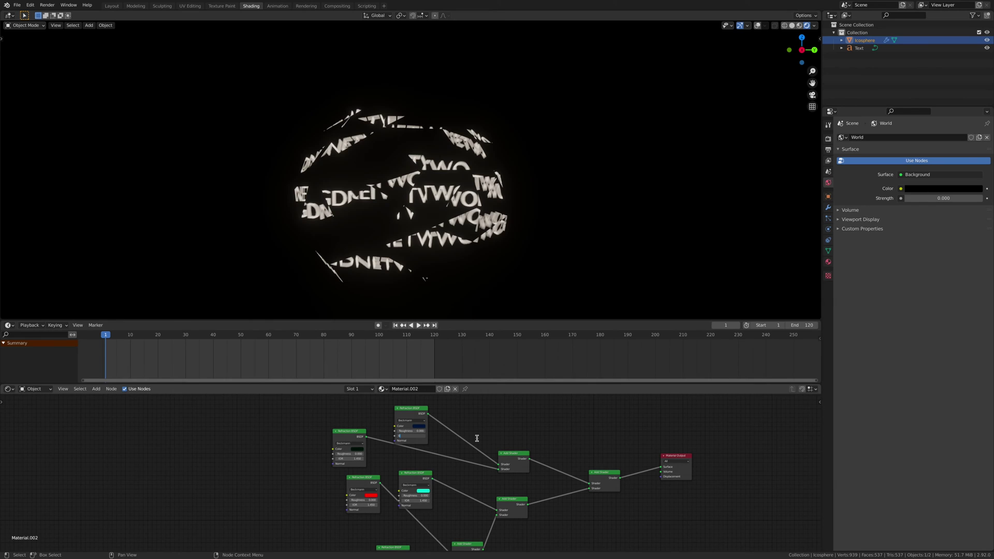
text(0)
key(Return)
Keyframe the top IOR at frame 1, then set the left node's IOR to 0.1 and keyframe it
key(i)
click(350, 458)
text(1.45)
key(Return)
key(i)
right_click(353, 459)
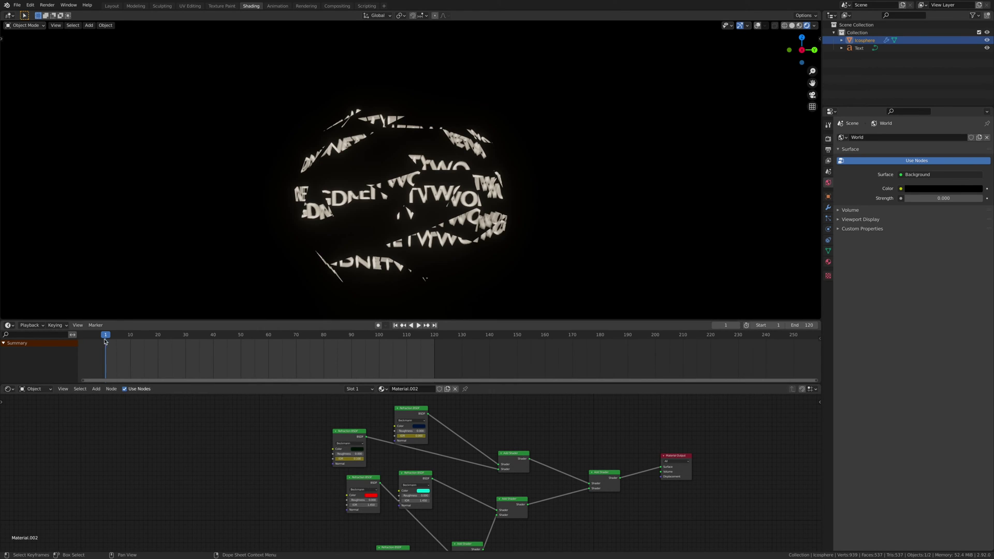
Set and keyframe IOR 0.2 on the cyan node and 0.3 on the red node
middle_drag(382, 462, 394, 468)
click(414, 491)
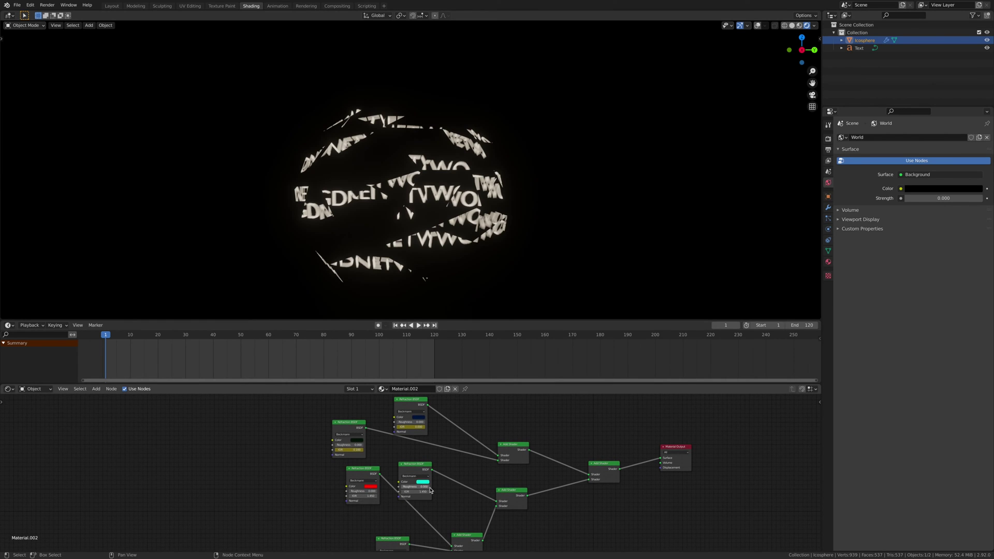
text(1.45)
key(Return)
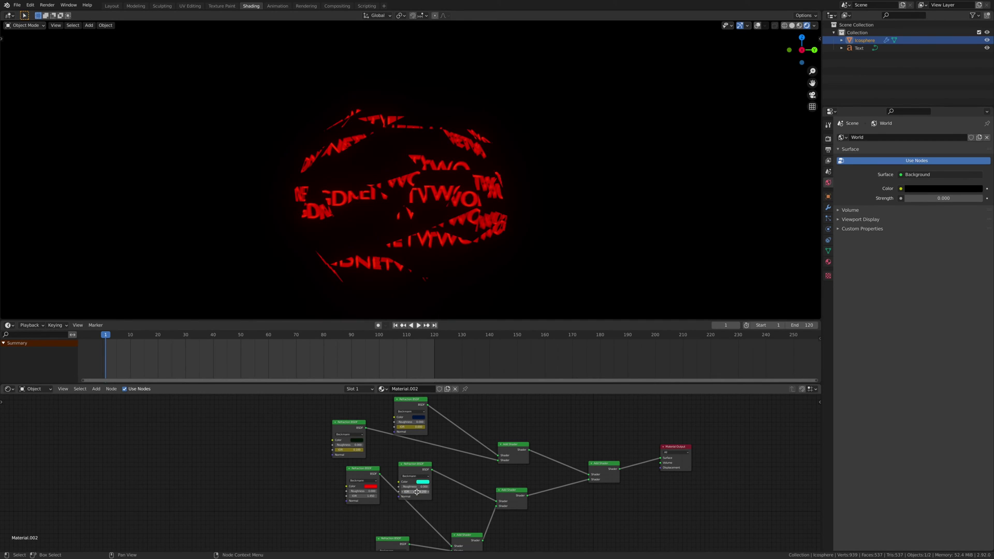
key(i)
click(363, 495)
key(Return)
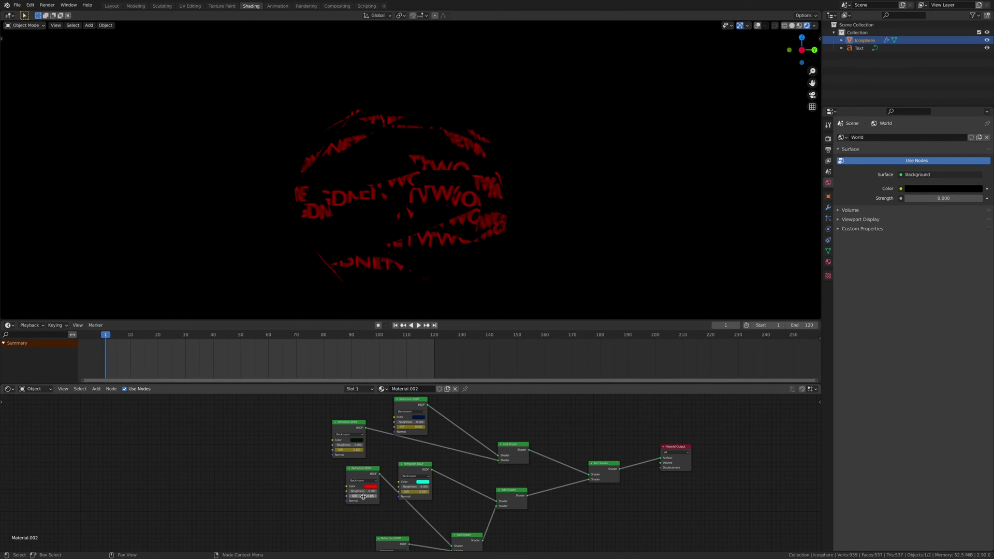
key(i)
Set the lowest Refraction node's IOR to 0.4
middle_drag(382, 505, 354, 441)
click(370, 503)
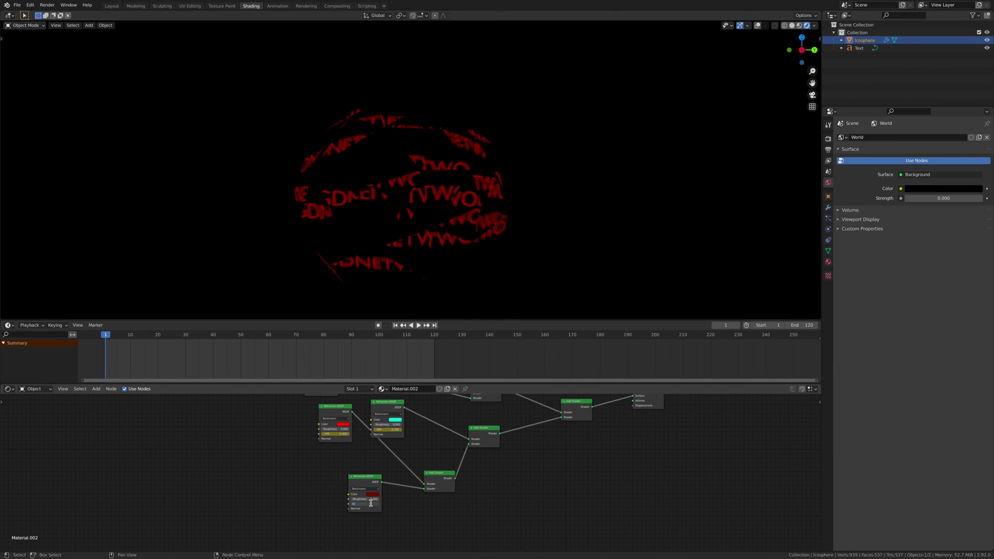
key(Return)
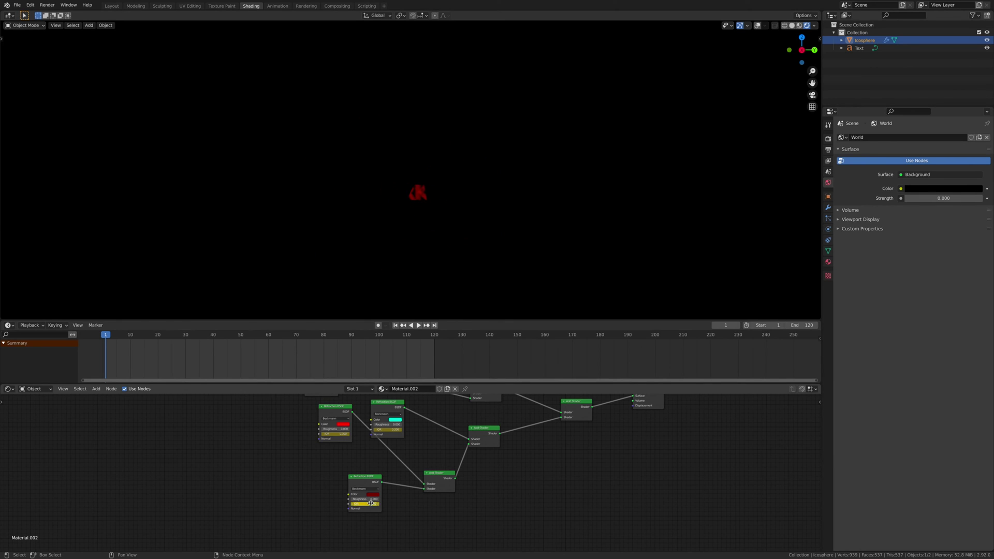
scroll(373, 450, down, 2)
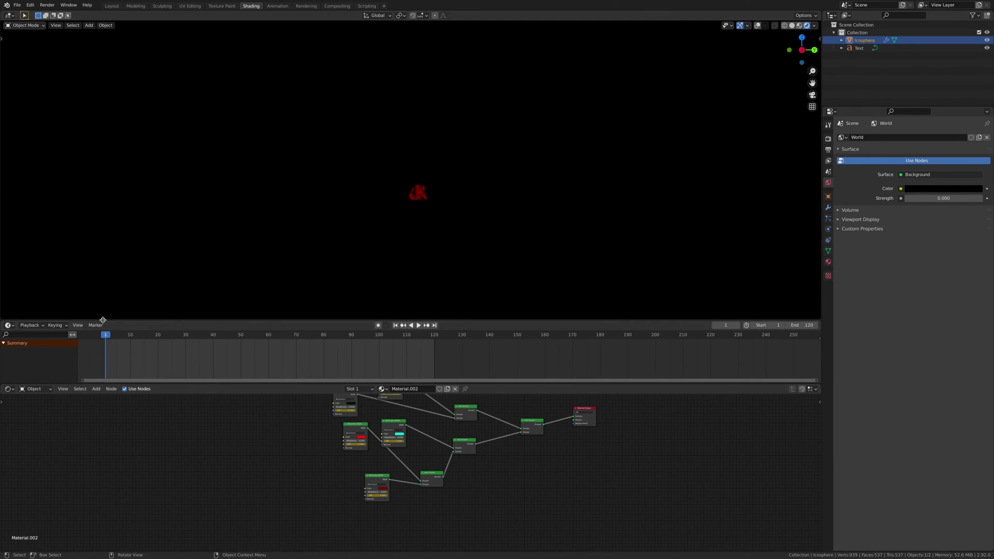
Move the playhead to frame 60 and recentre the node graph
key(space)
drag(109, 337, 270, 340)
key(space)
scroll(288, 440, down, 2)
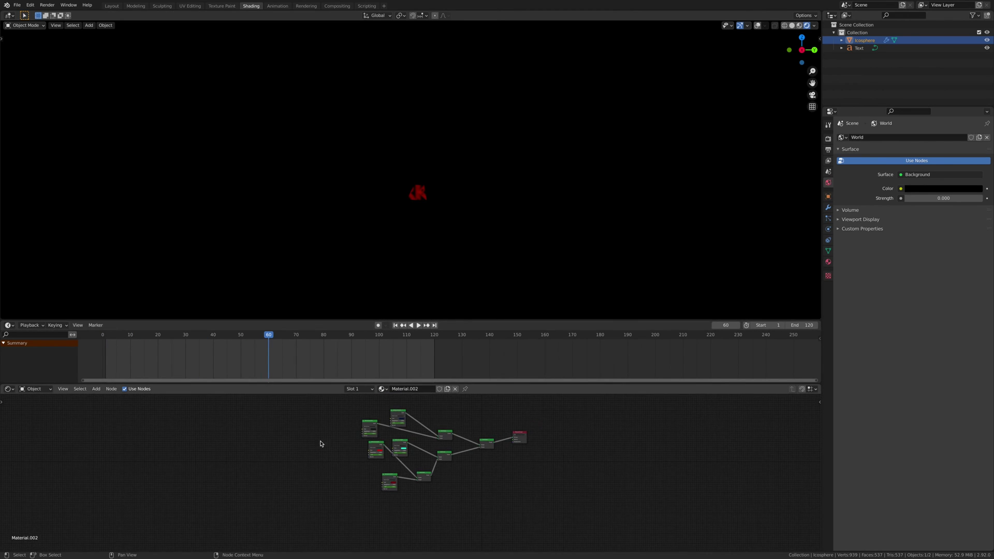
middle_drag(397, 430, 401, 460)
scroll(402, 460, up, 5)
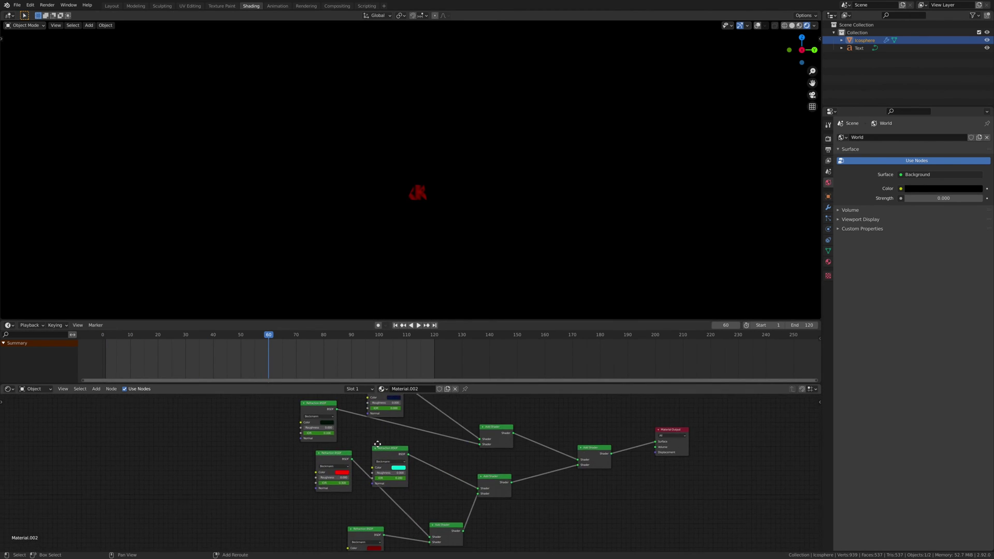
Enter new IOR values on the top, left, cyan and red nodes, keyframing the top one
click(389, 422)
text(0.0)
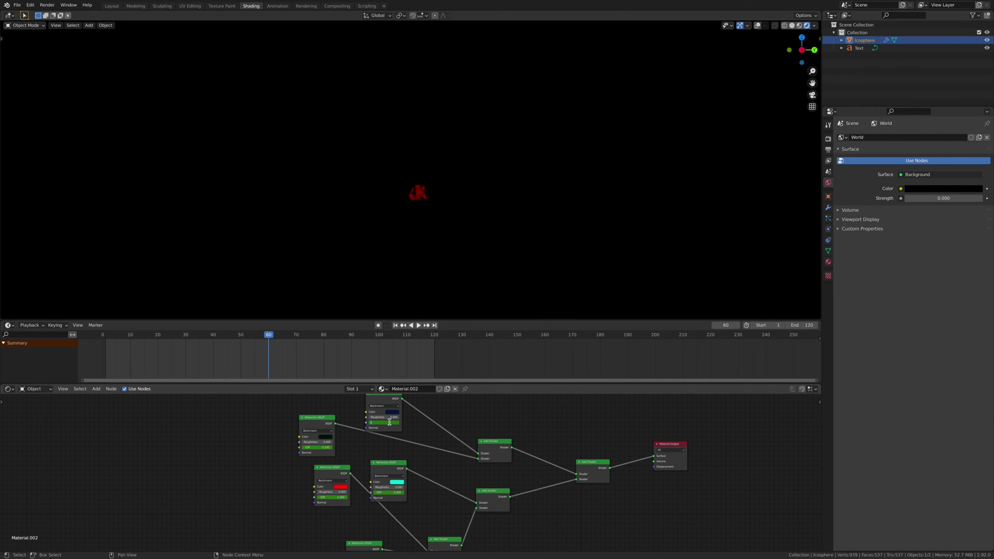
key(Return)
key(i)
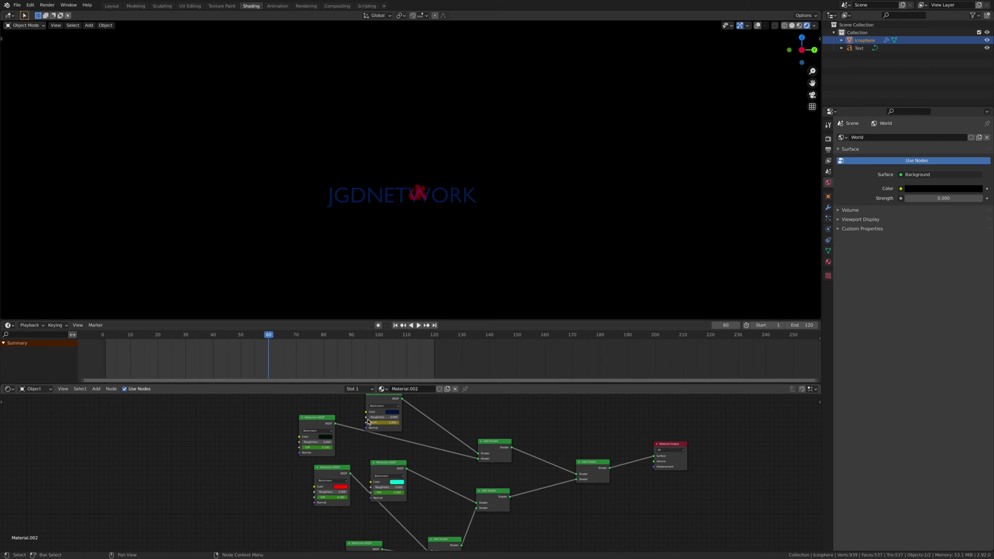
click(317, 447)
click(384, 492)
key(Return)
click(332, 498)
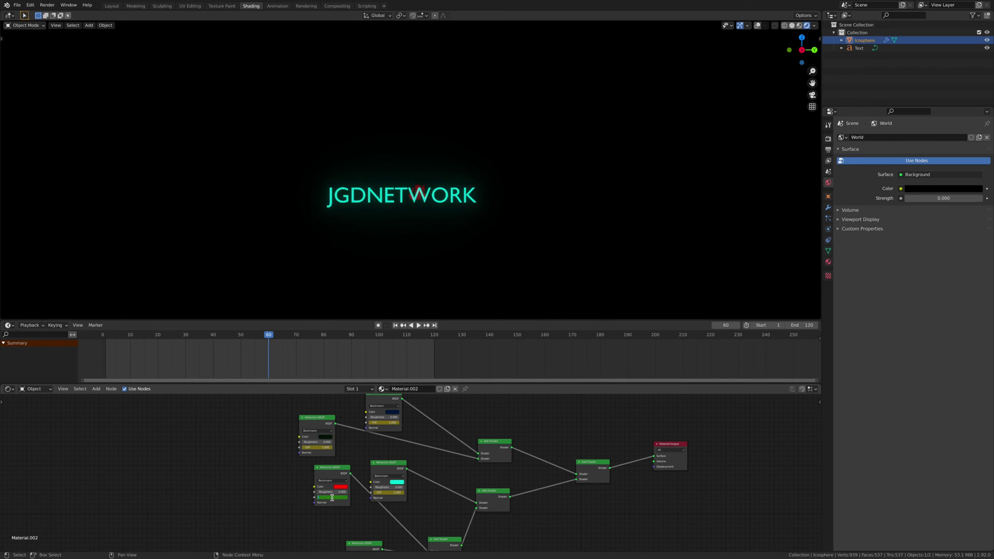
key(Return)
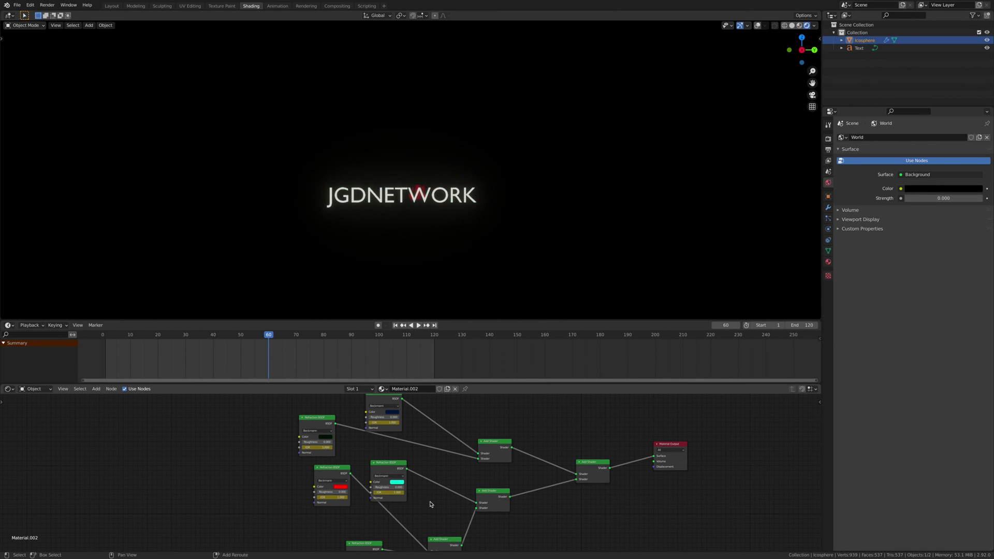
Set and keyframe the dark-red node's IOR at 1.000, then return to the animation start
shift+scroll(430, 498, down, 4)
click(371, 493)
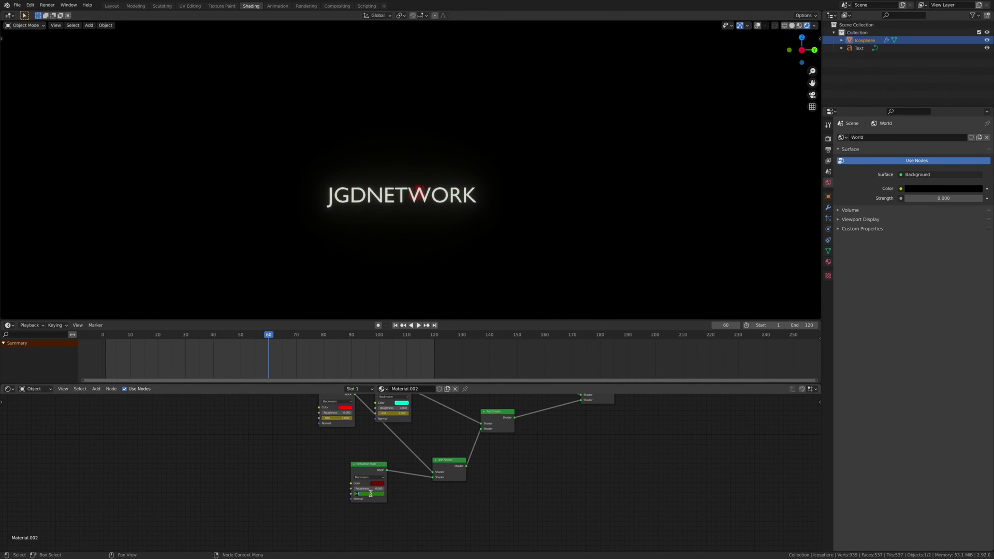
key(Return)
key(i)
drag(269, 337, 93, 352)
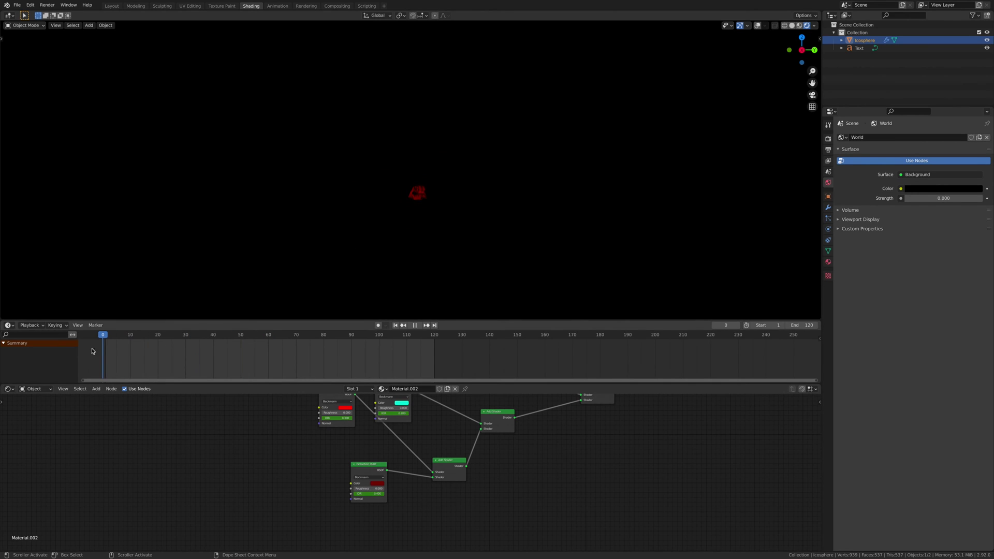
key(space)
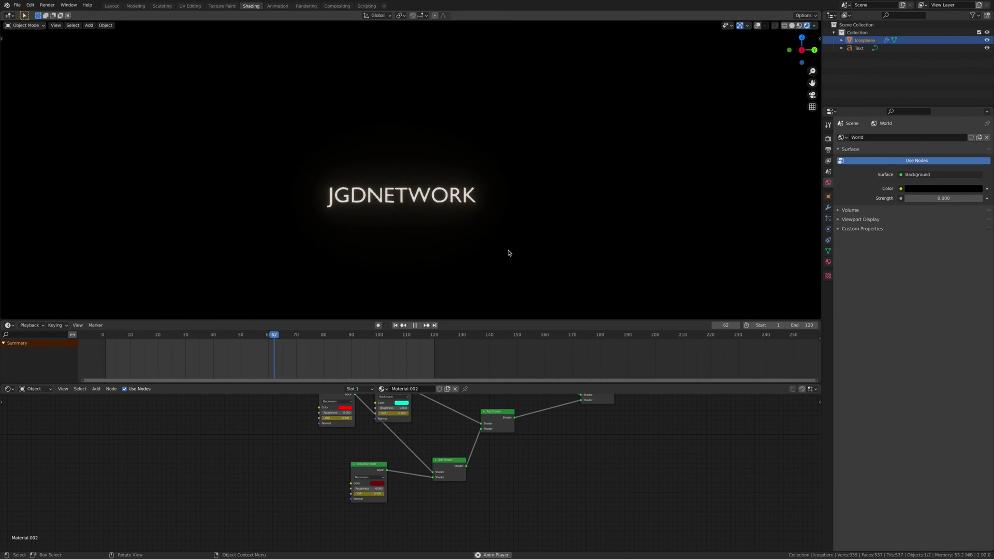
key(space)
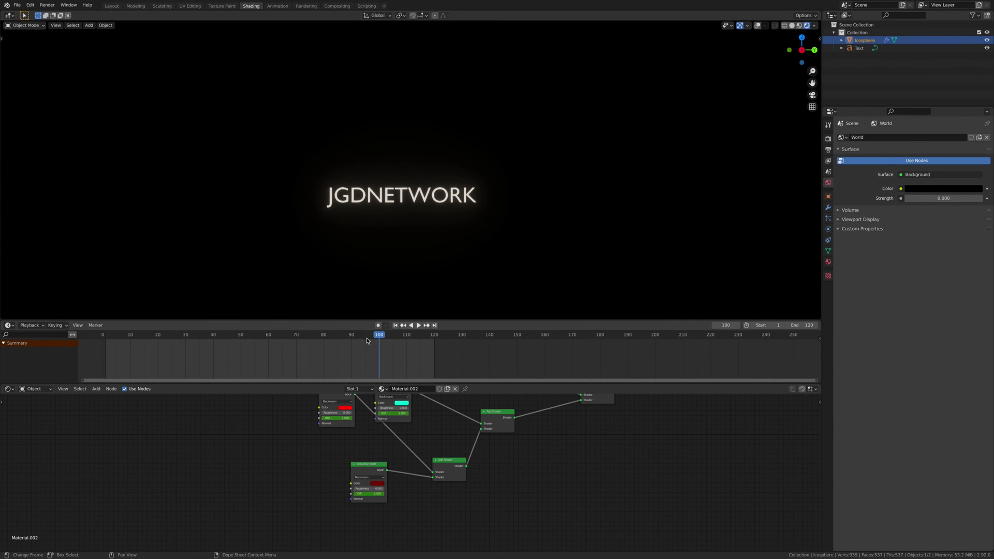
drag(380, 339, 98, 341)
key(space)
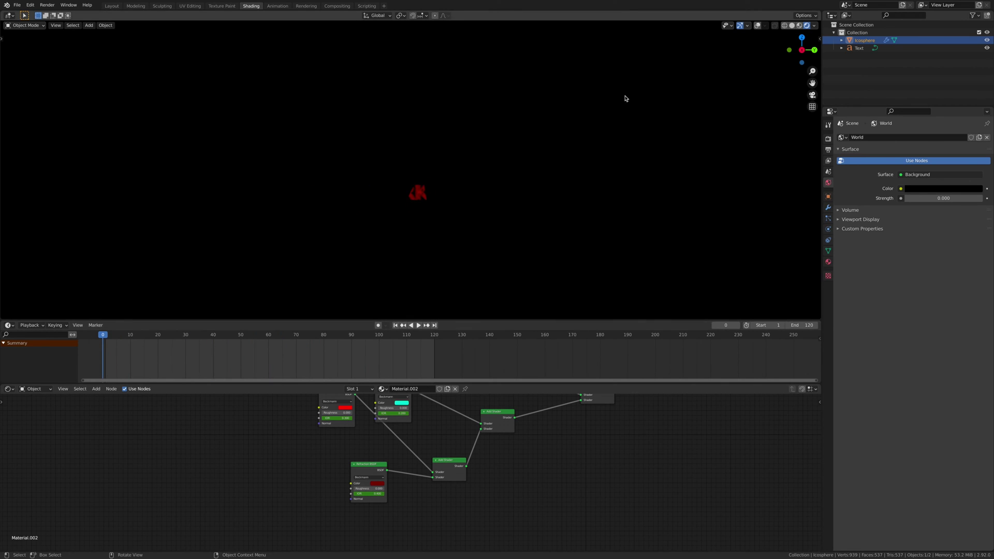
key(space)
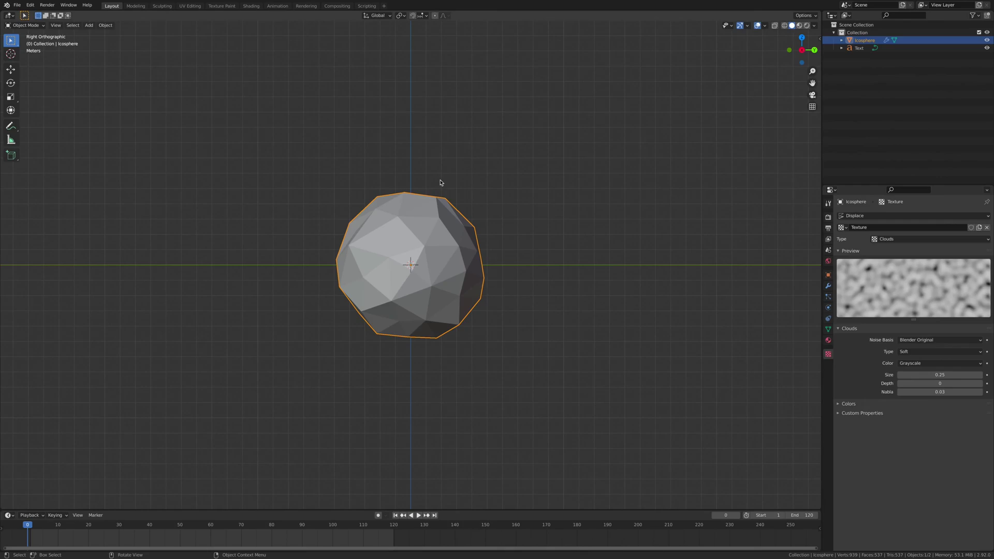
key(s)
key(z)
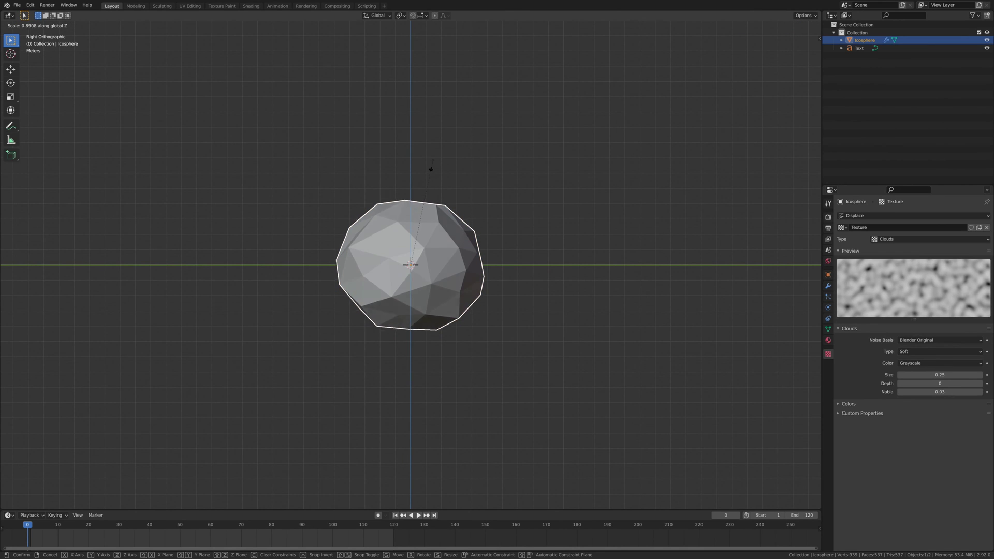
Flatten the icosphere to 0.348 on Z and stretch it to 1.342 along Y
click(420, 229)
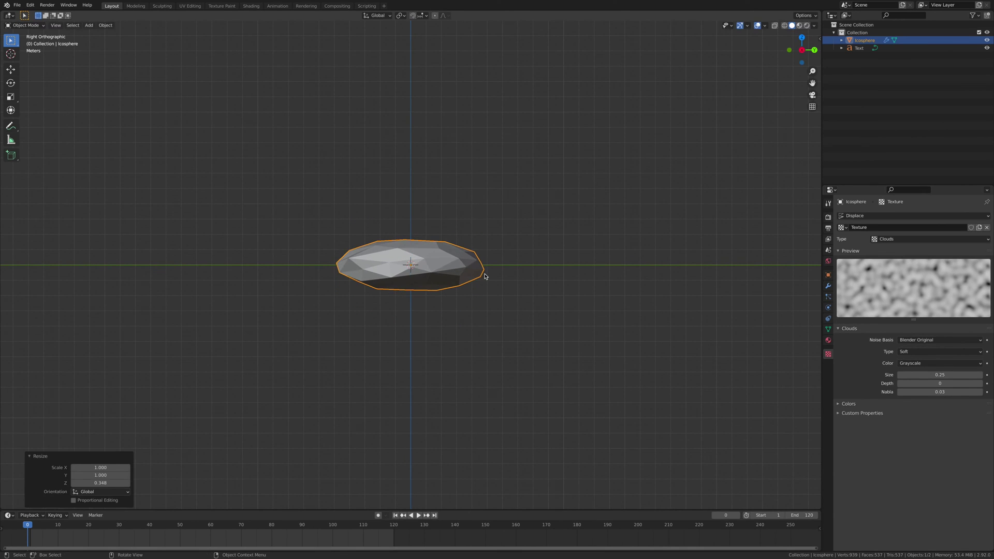
key(s)
key(z)
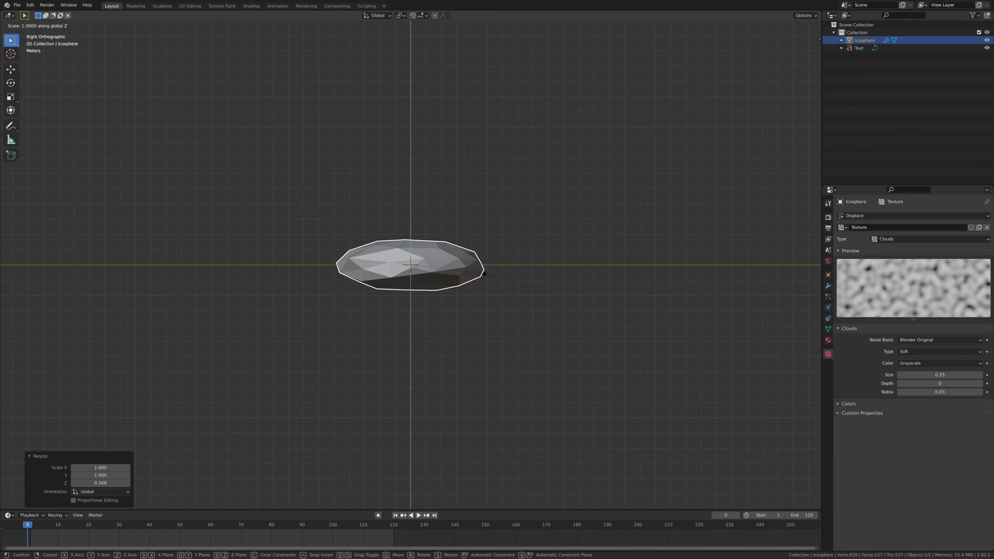
key(x)
key(y)
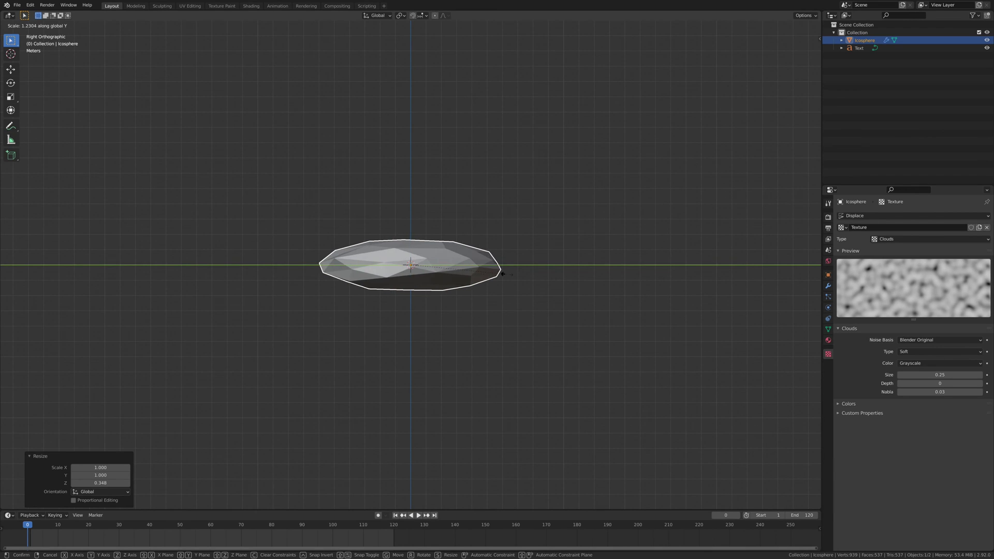
click(512, 275)
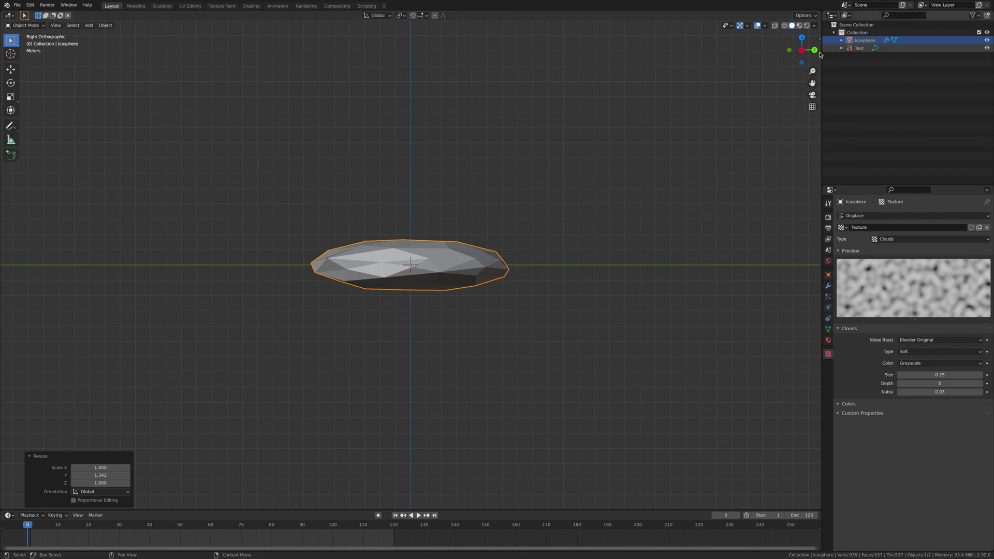
In back view, thin the icosphere to 0.289 along X, then orbit to a perspective view
drag(812, 49, 815, 51)
key(ctrl+KP_1)
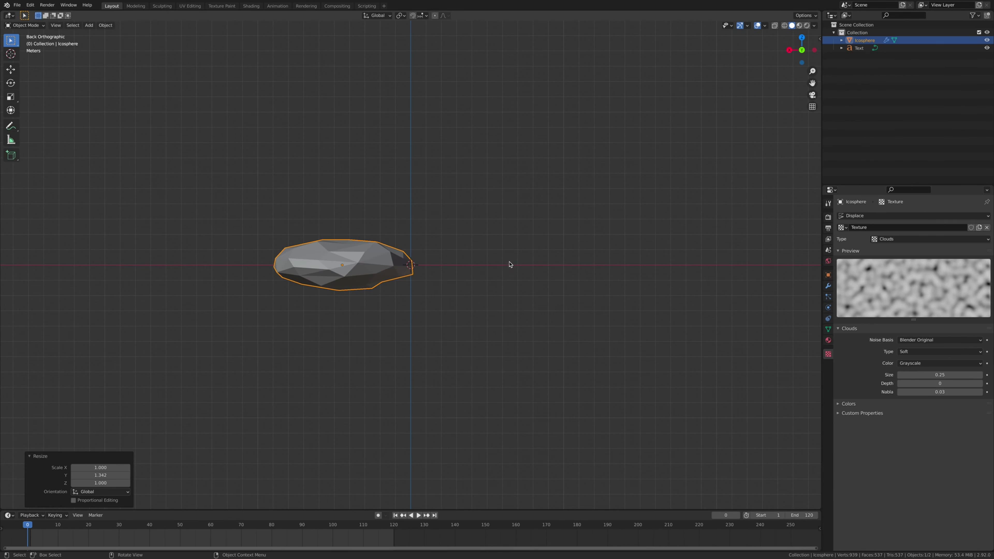
key(s)
key(x)
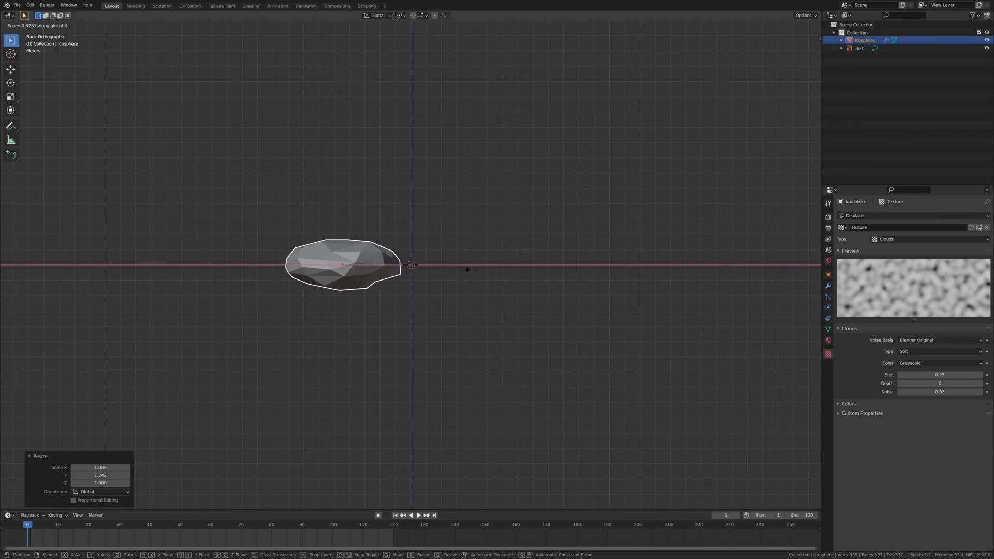
click(389, 273)
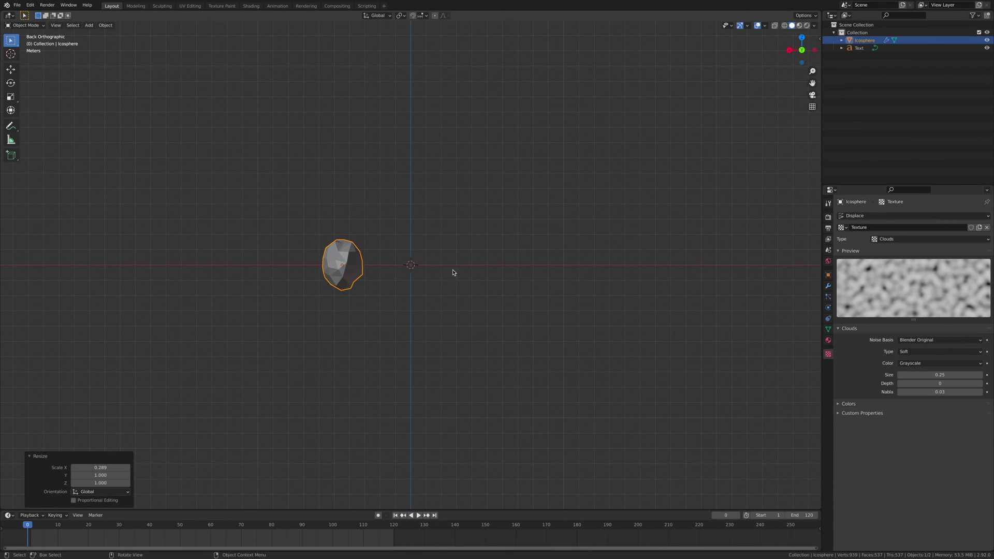
middle_drag(454, 272, 568, 273)
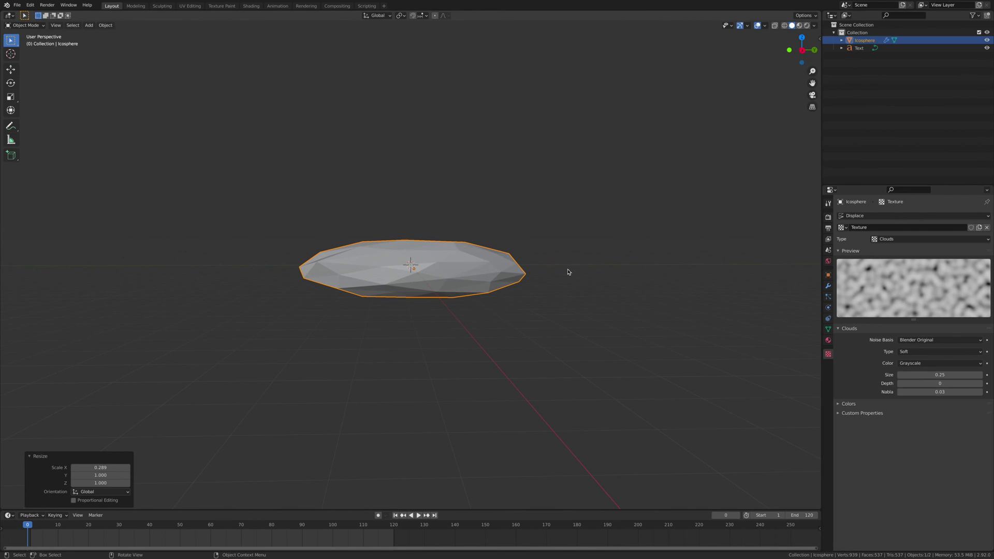
Switch the viewport to rendered shading and view the scene from the side
click(805, 26)
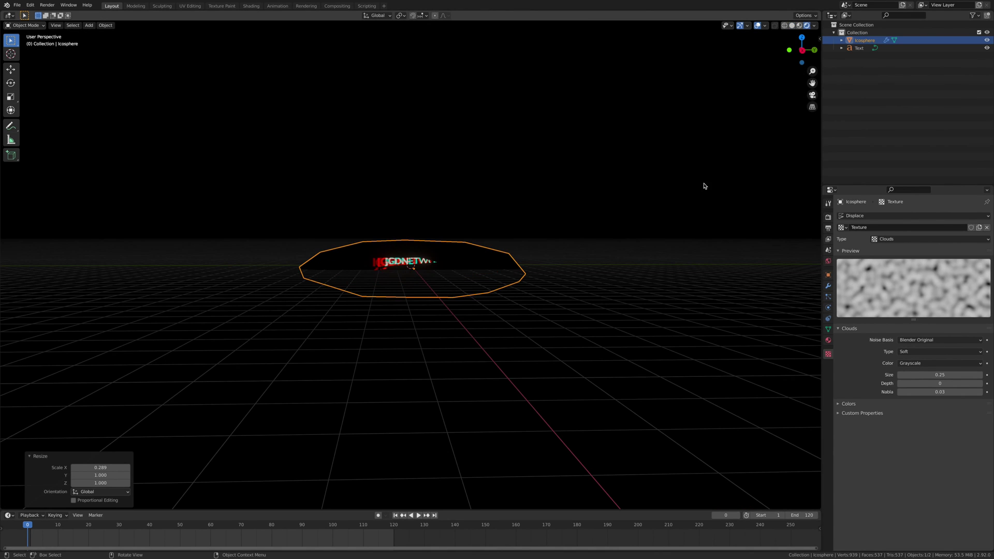
click(801, 51)
scroll(644, 217, up, 6)
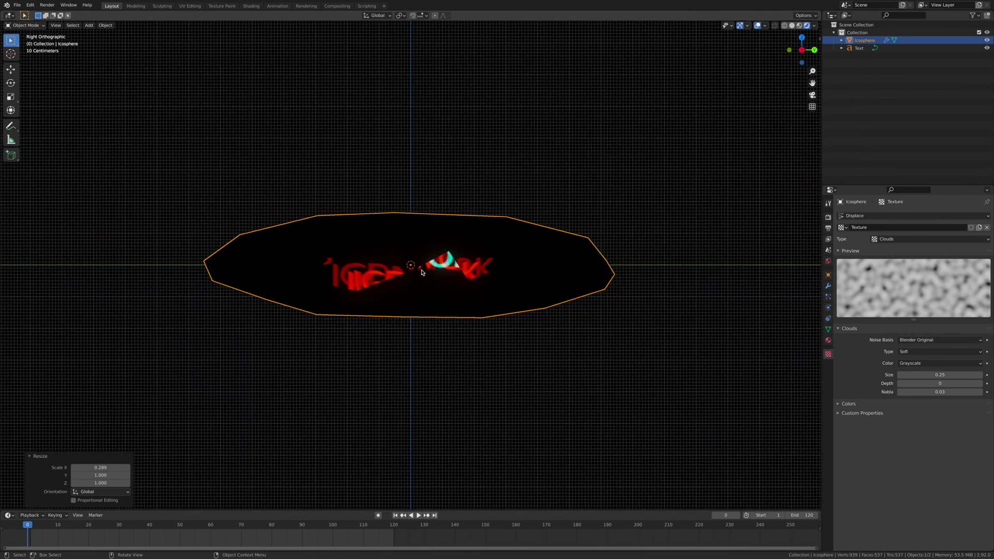
Play the reveal animation with overlays hidden, rewind to frame 0 and replay it
key(space)
click(757, 25)
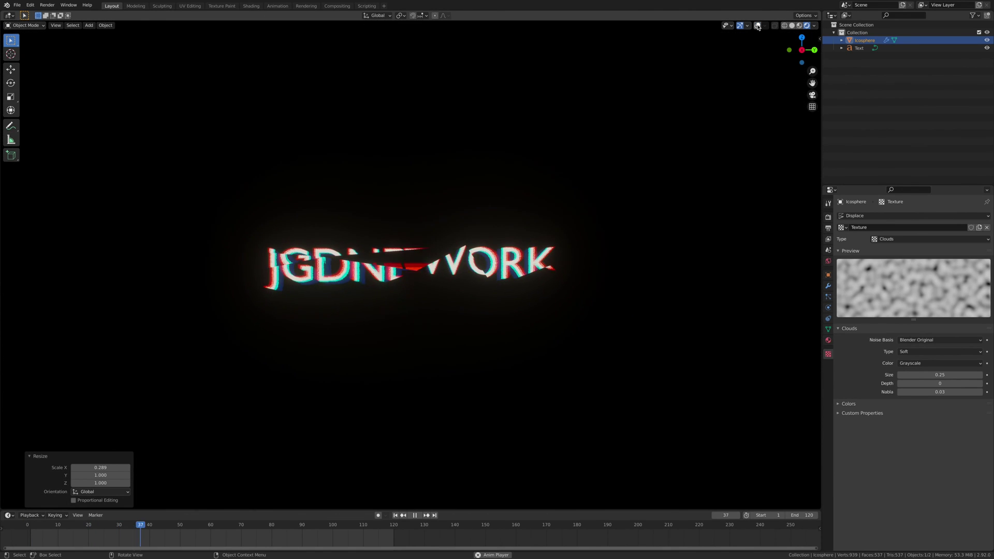
key(space)
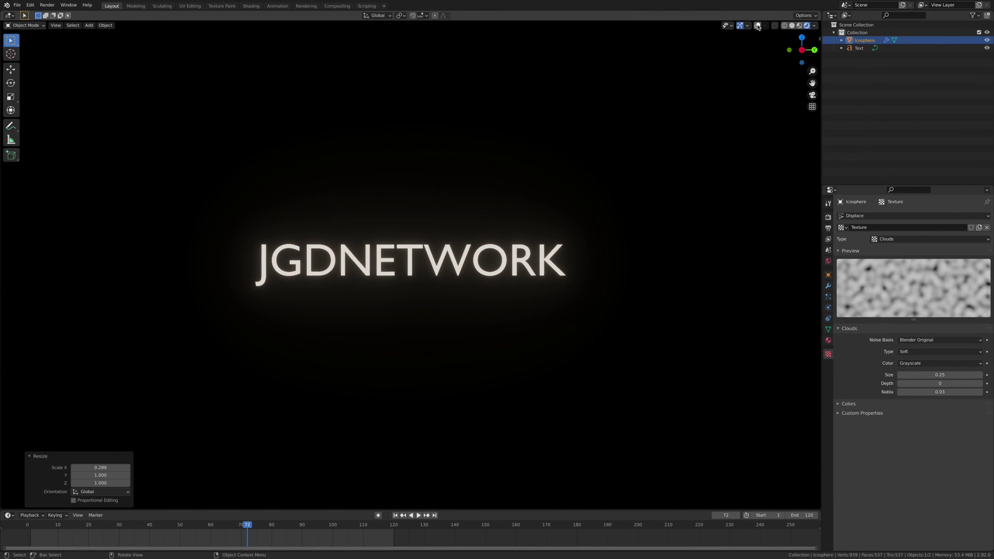
drag(247, 527, 7, 529)
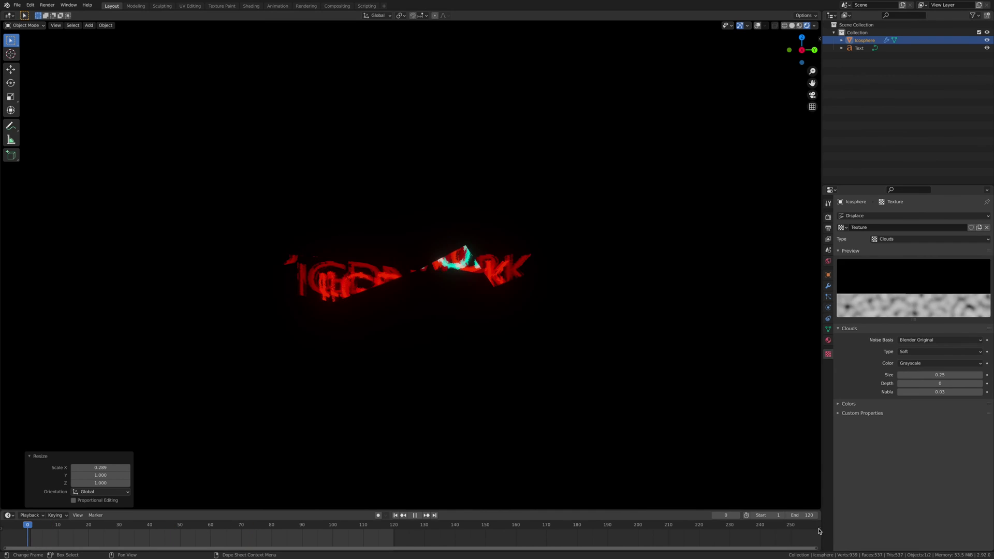
key(space)
key(Escape)
Switch to a top view in solid shading, zoom out, deselect the icosphere and restore overlays
click(801, 38)
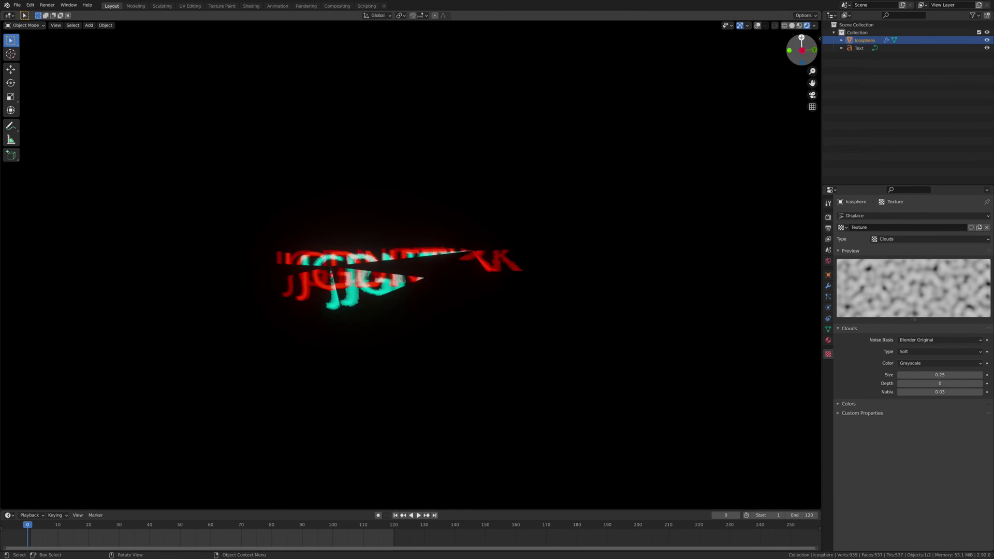
click(791, 26)
scroll(694, 149, down, 8)
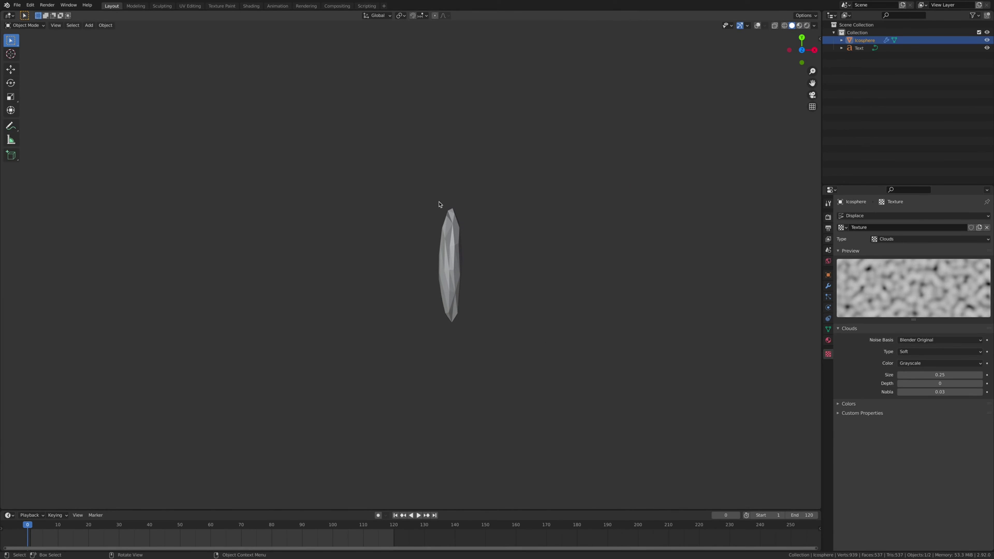
click(291, 228)
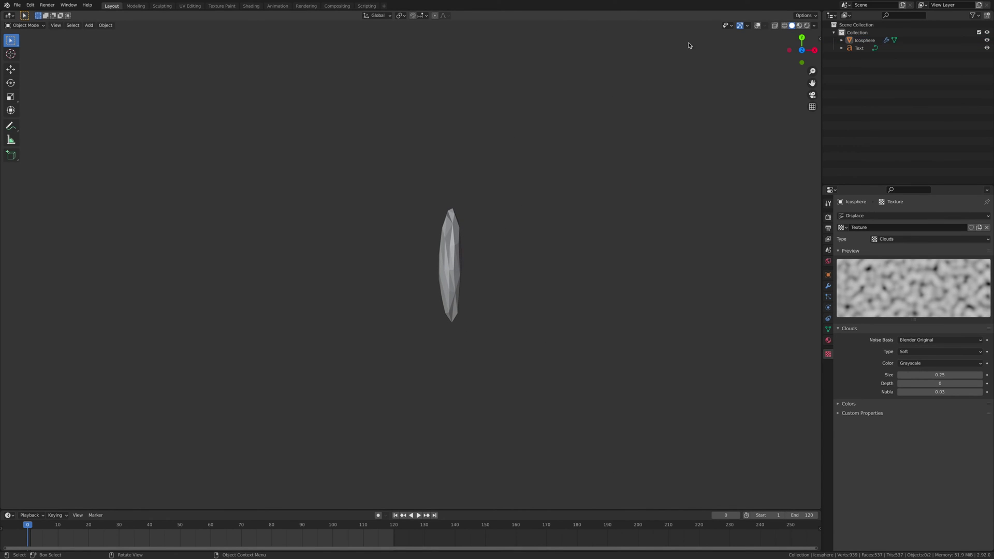
click(757, 25)
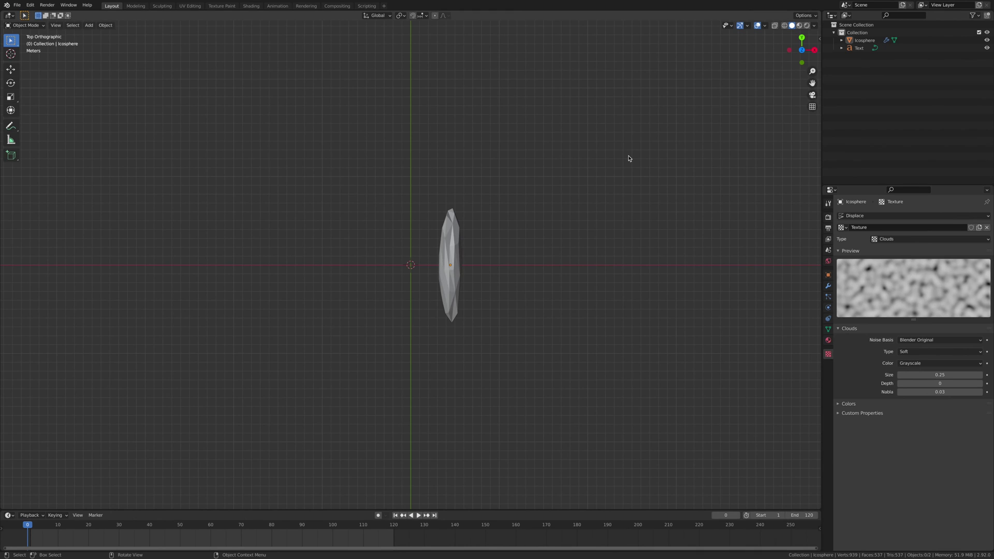
key(shift+a)
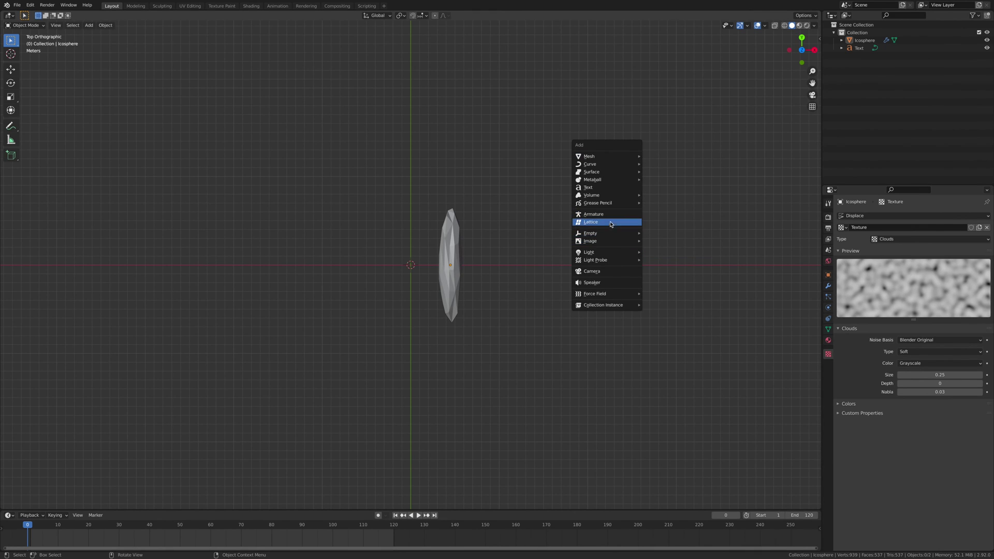
Add a Plain Axes Empty, move it to Y -10 m, and show its Object properties
mouse_move(610, 233)
click(664, 233)
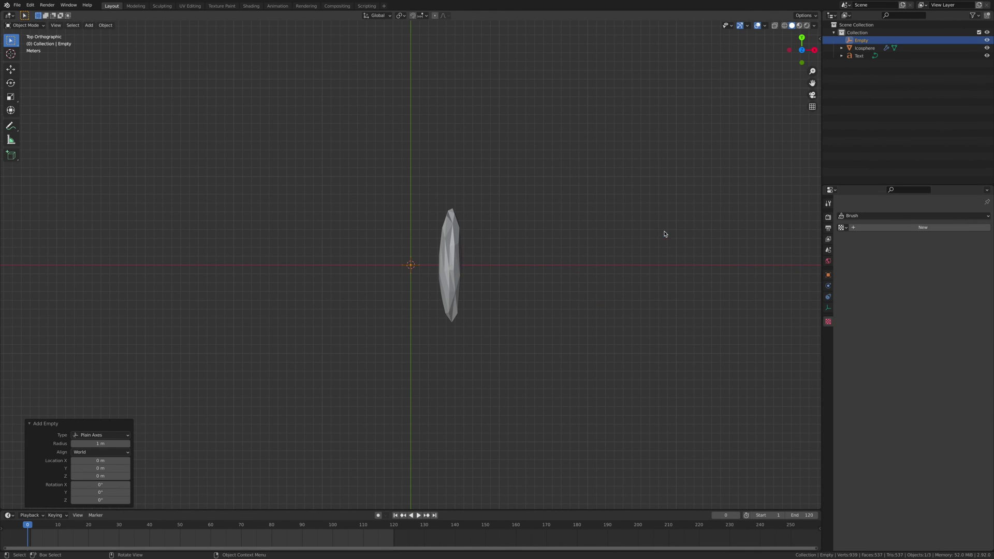
key(g)
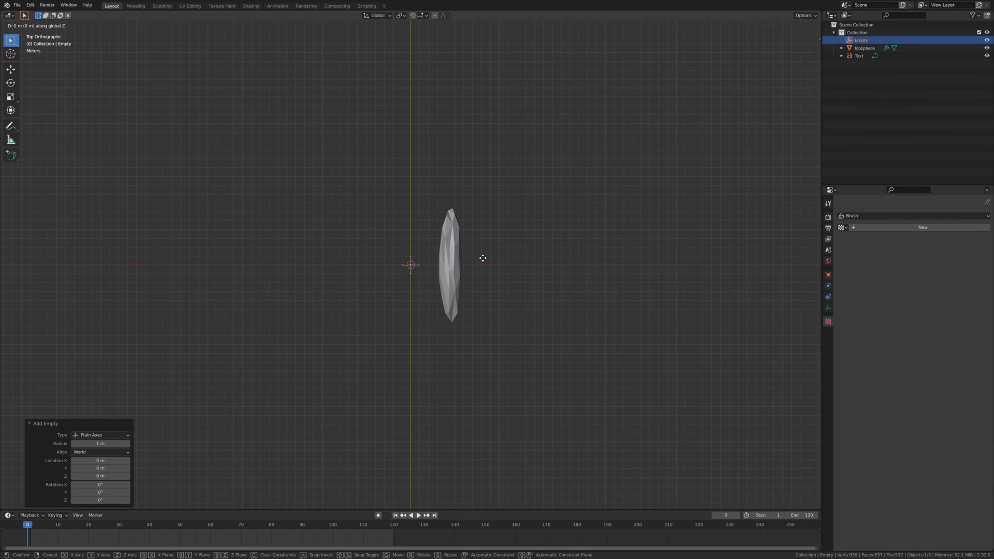
key(x)
key(y)
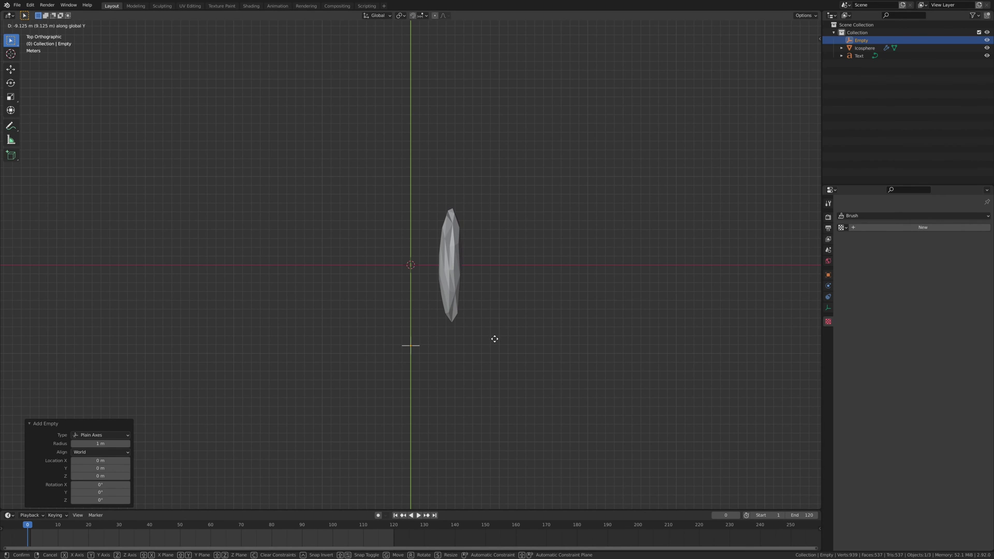
click(494, 338)
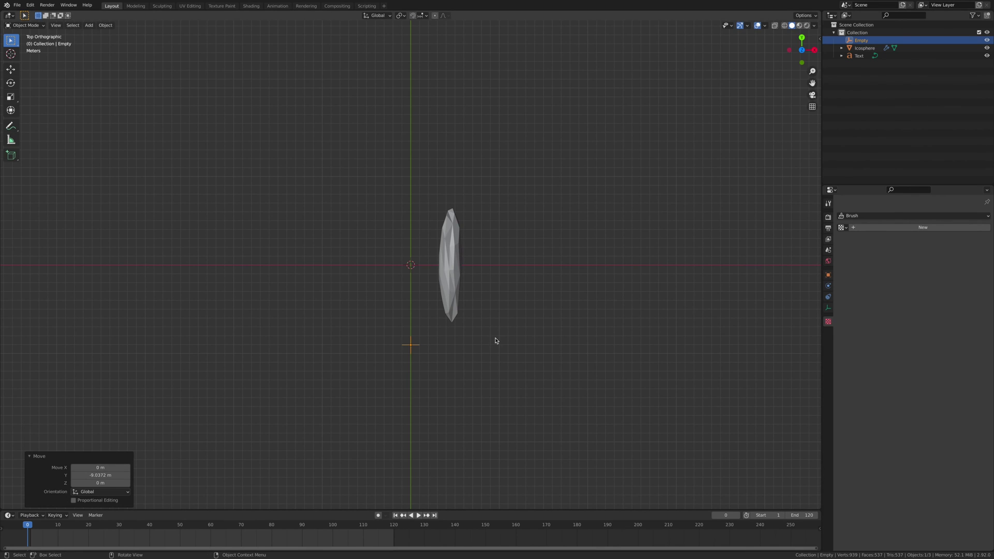
click(118, 476)
key(BackSpace)
key(Return)
click(828, 275)
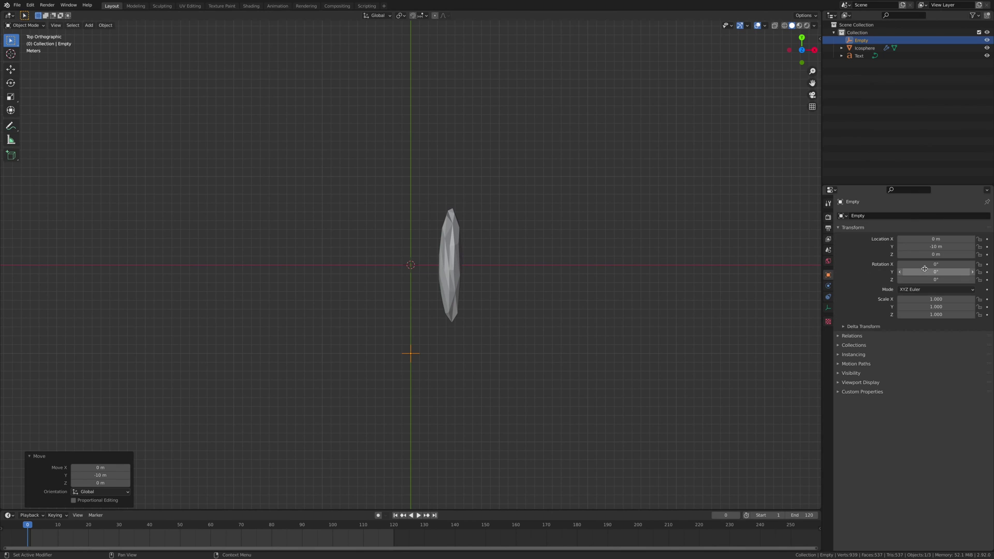
Keyframe the Empty's location at Y -10 m on frame 0 and Y 10 m on frame 120
key(i)
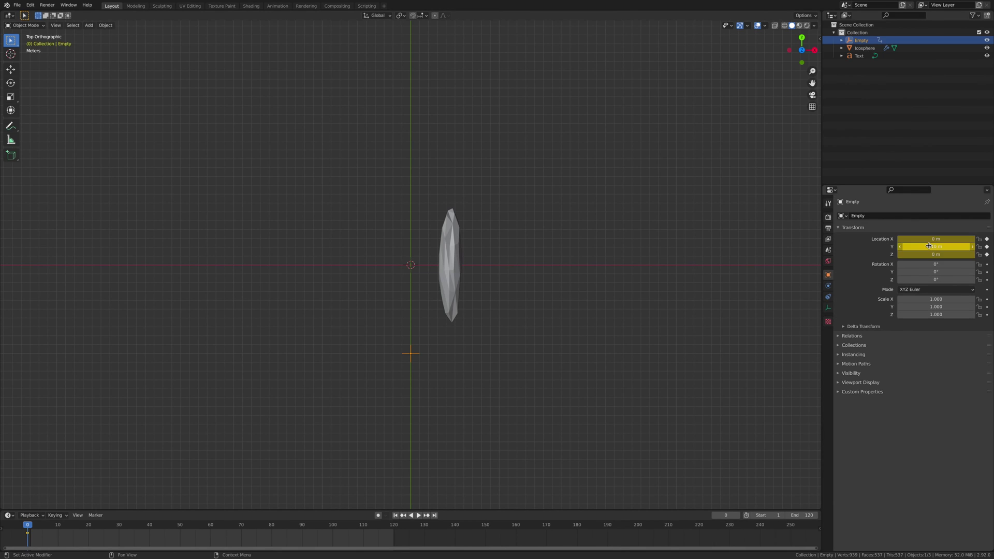
drag(23, 525, 394, 531)
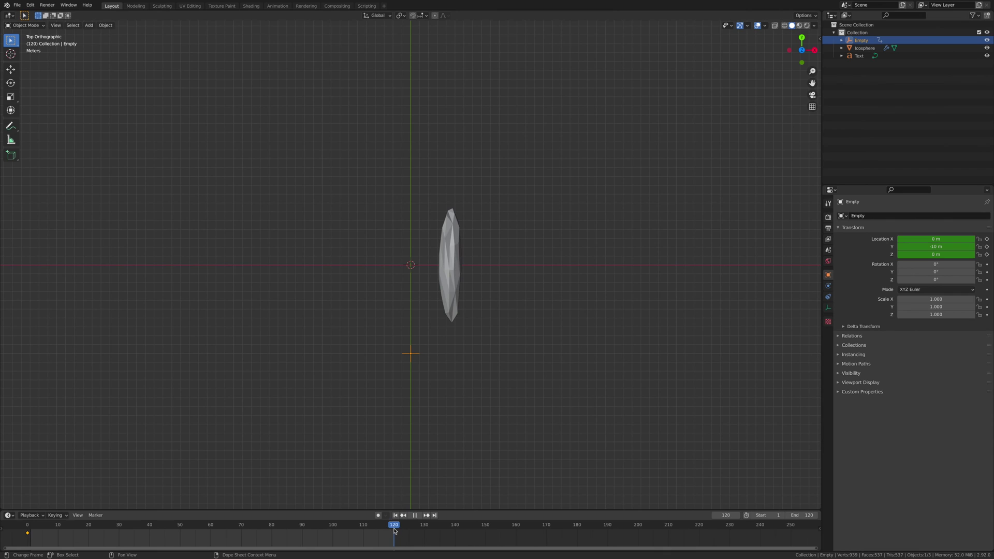
click(931, 247)
key(BackSpace)
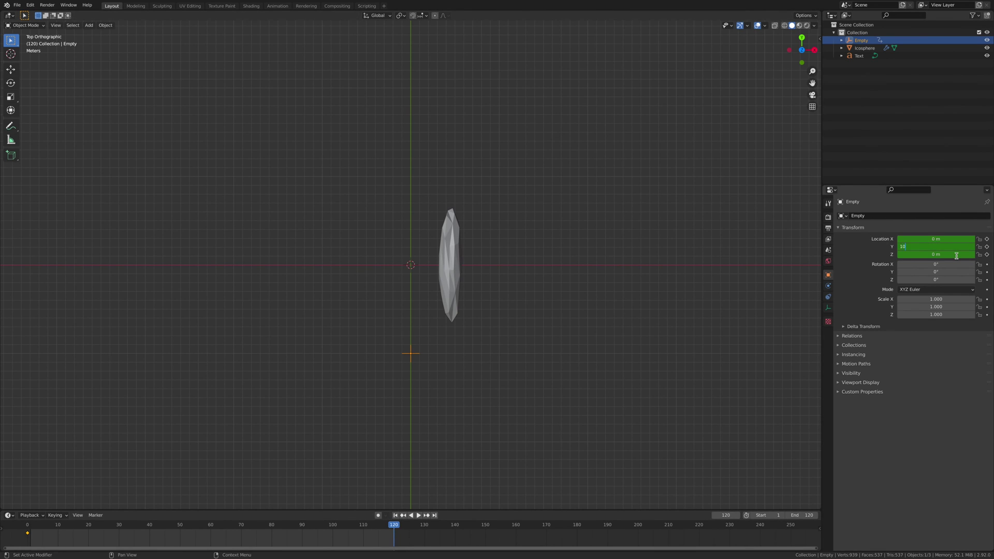
key(Return)
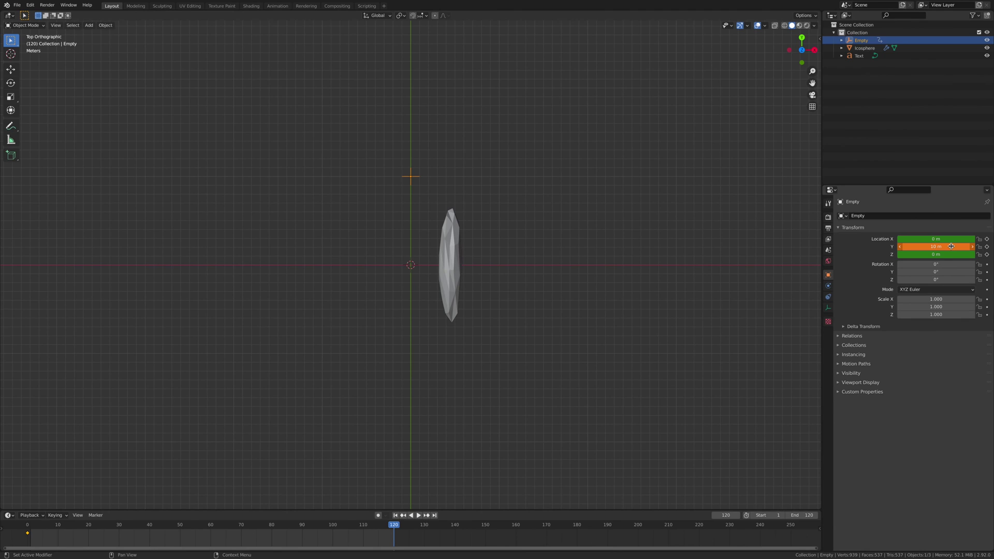
key(i)
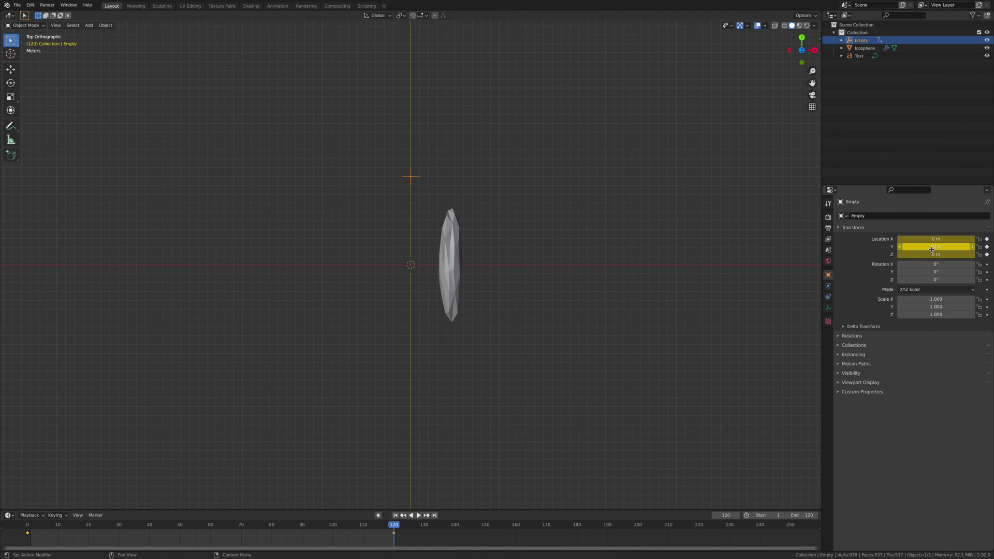
Play the animation to check the Empty's motion, then rewind to frame 0
key(space)
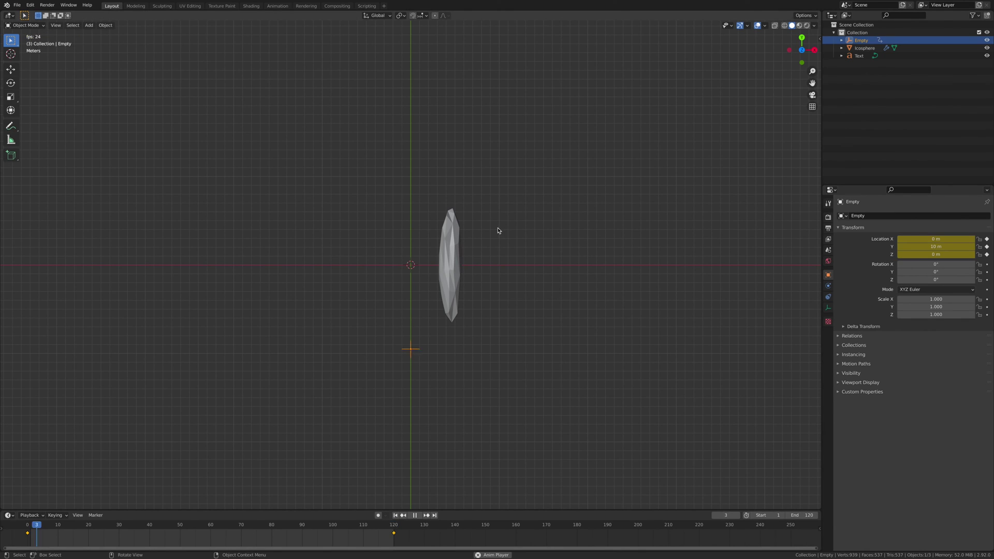
key(space)
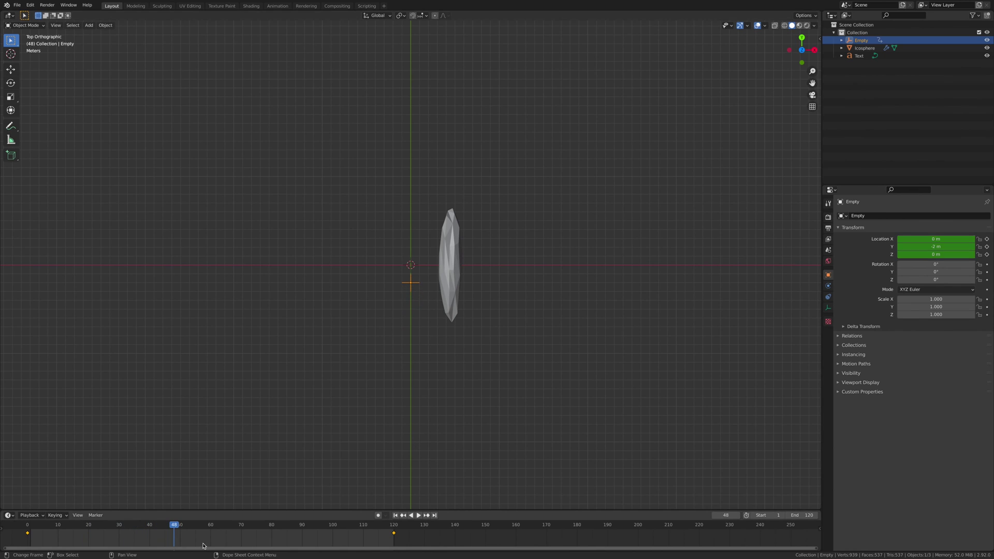
drag(162, 528, 27, 528)
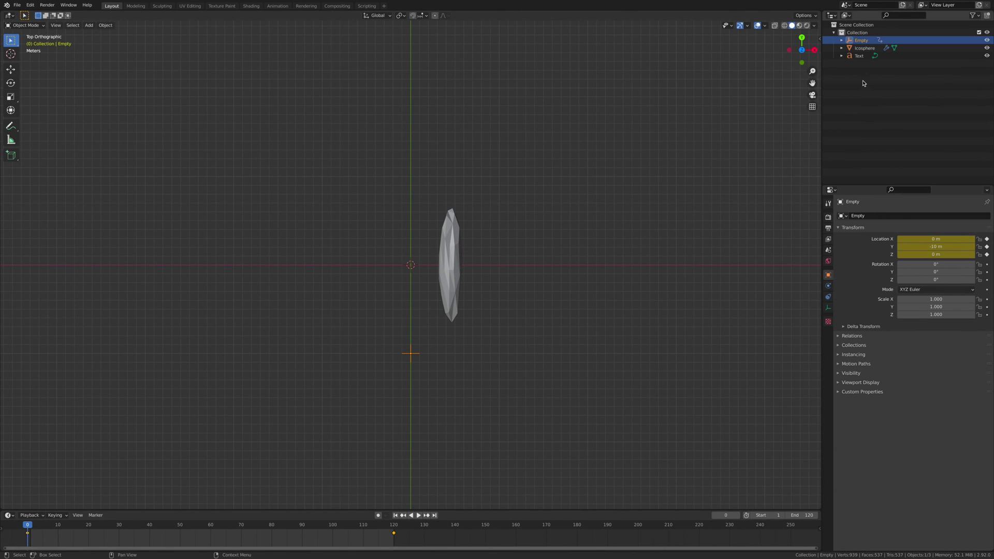
Set the Icosphere's Displace modifier coordinates to Object, with the Empty as the object
click(859, 50)
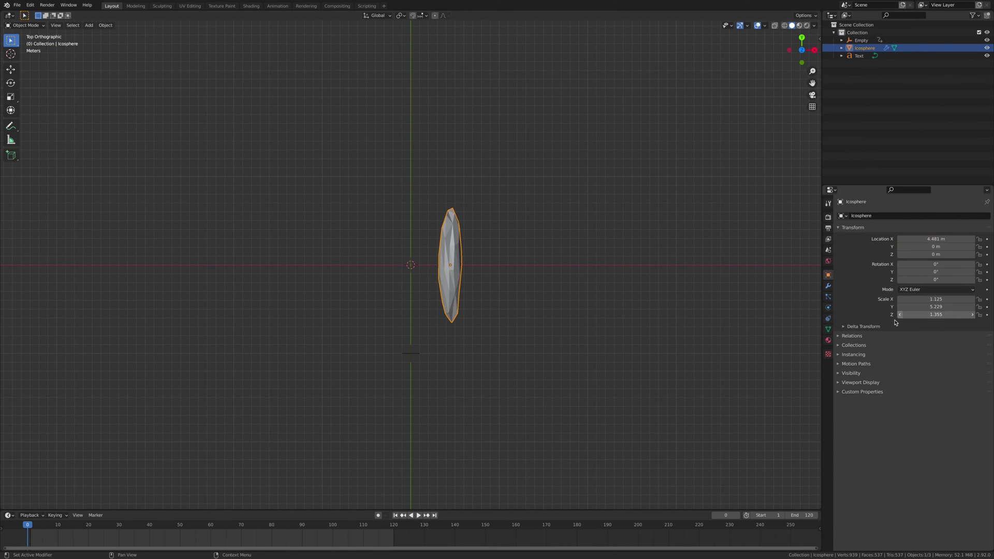
click(829, 286)
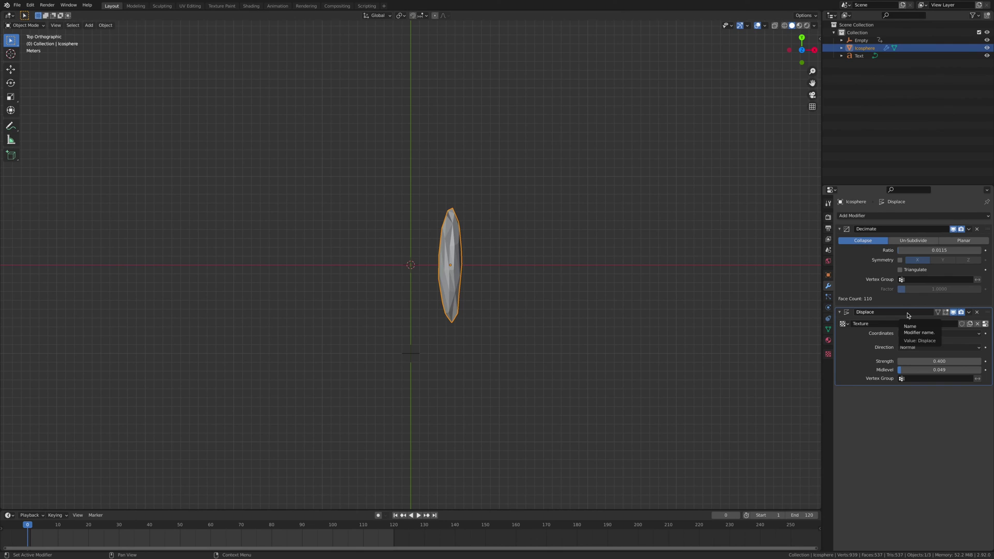
click(924, 335)
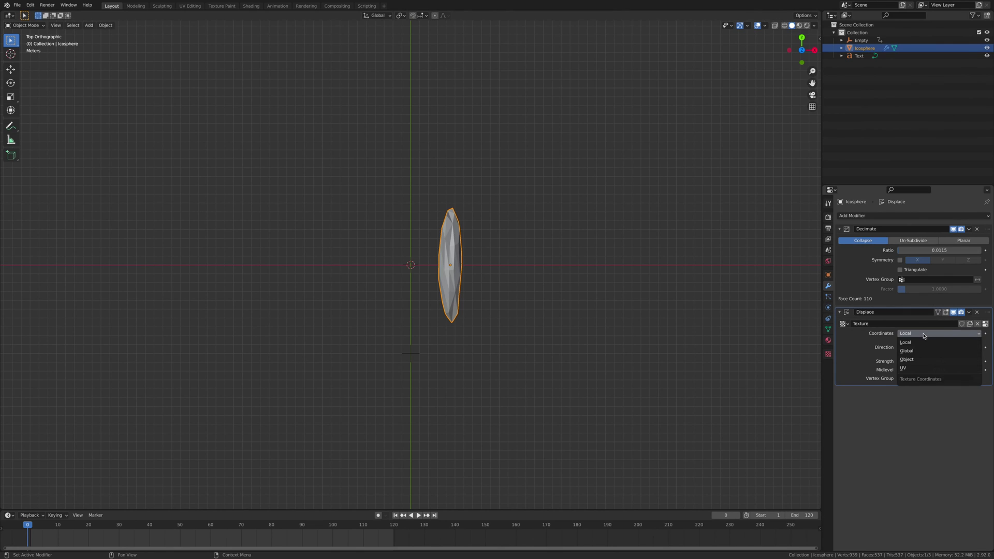
click(919, 360)
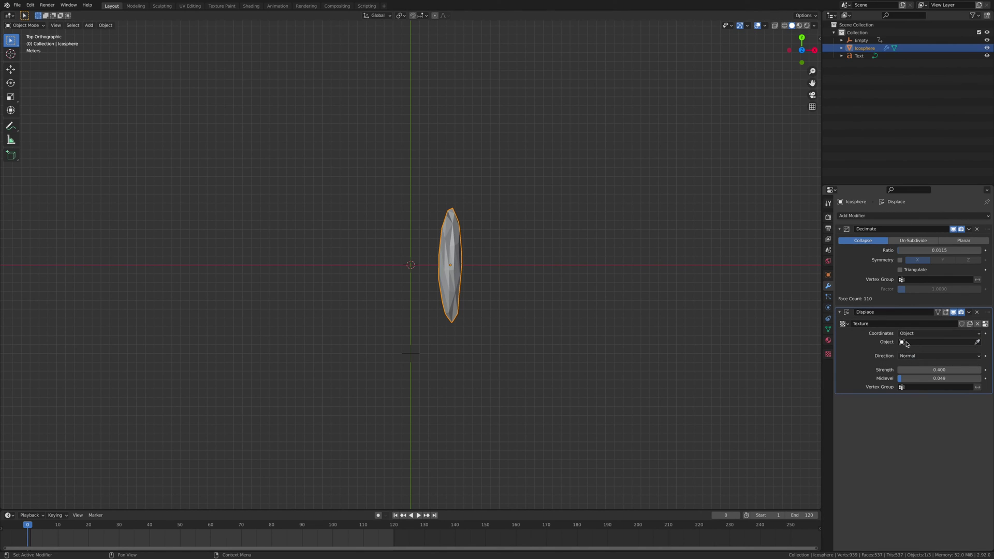
click(902, 343)
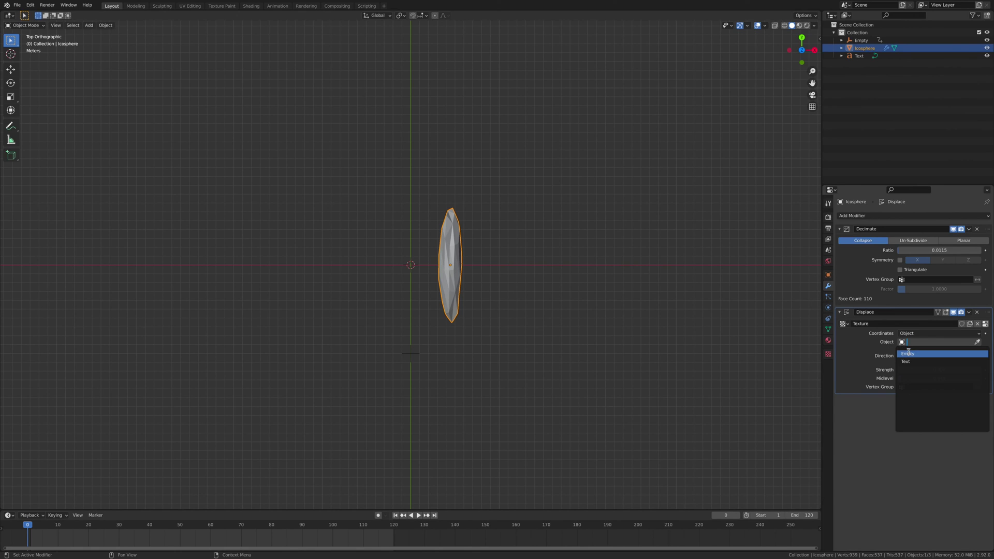
click(918, 354)
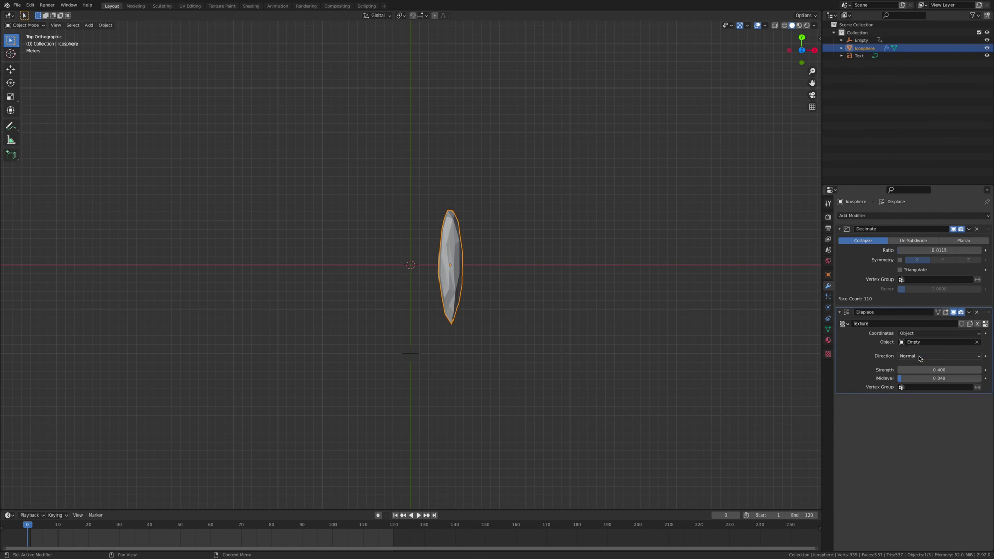
click(592, 326)
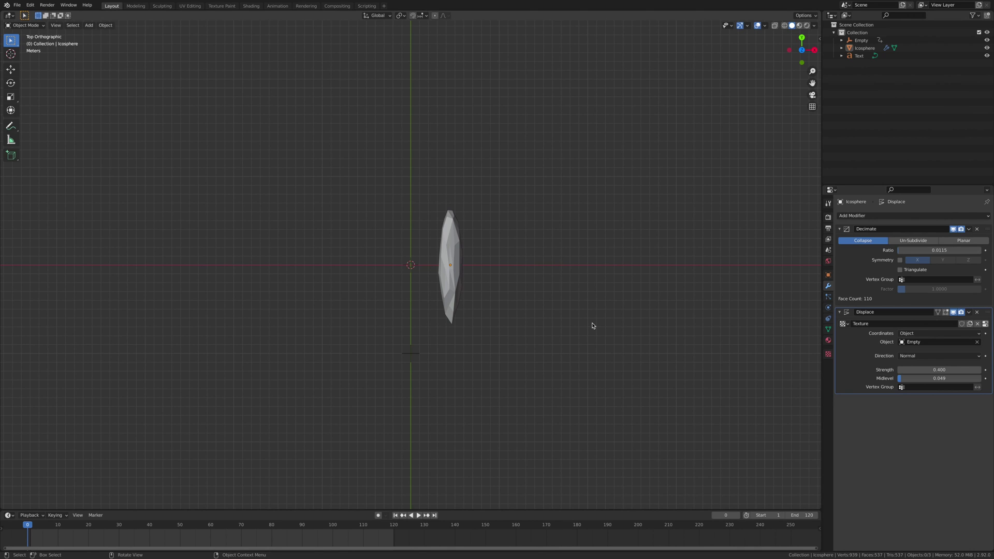
Play the animation from a side view in rendered shading with overlays hidden
key(space)
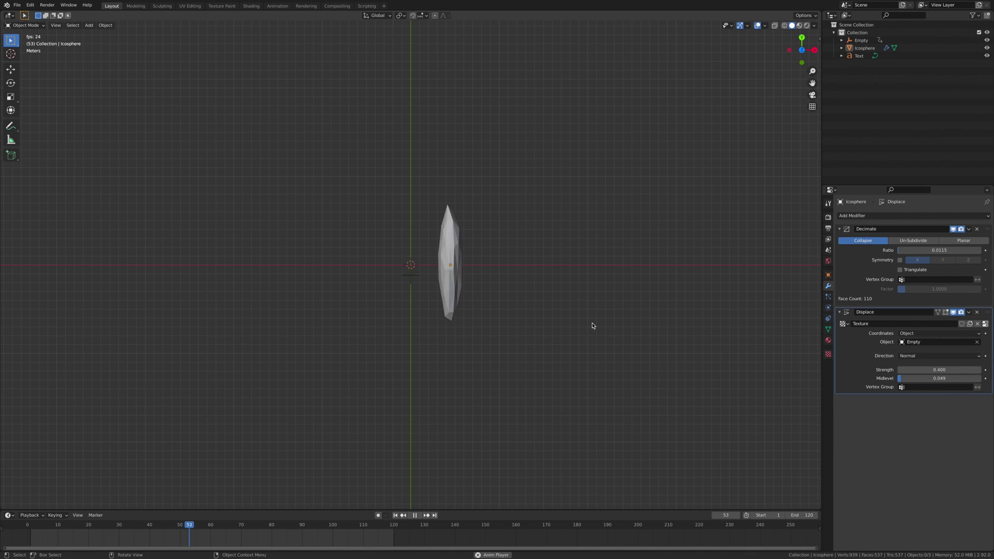
middle_drag(590, 325, 668, 166)
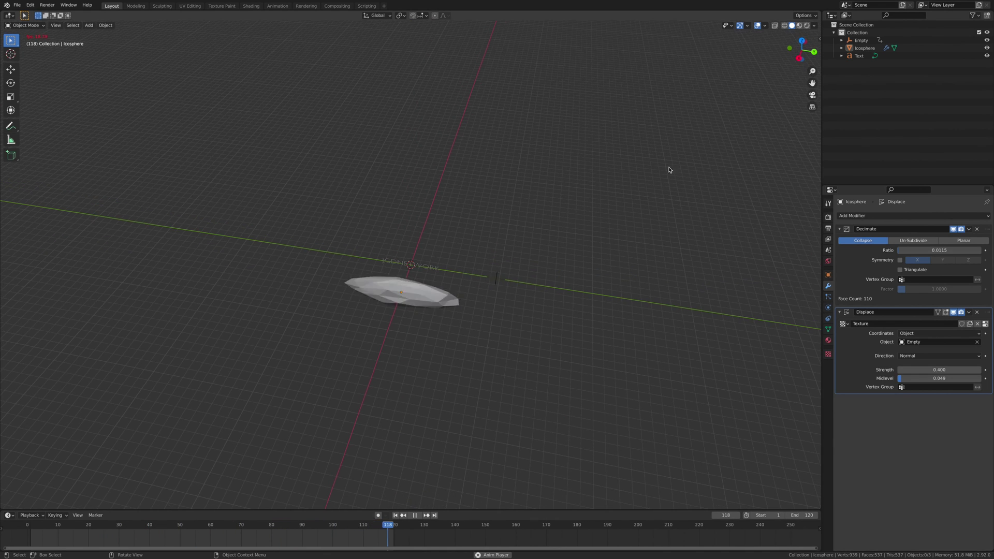
click(789, 48)
scroll(484, 217, up, 5)
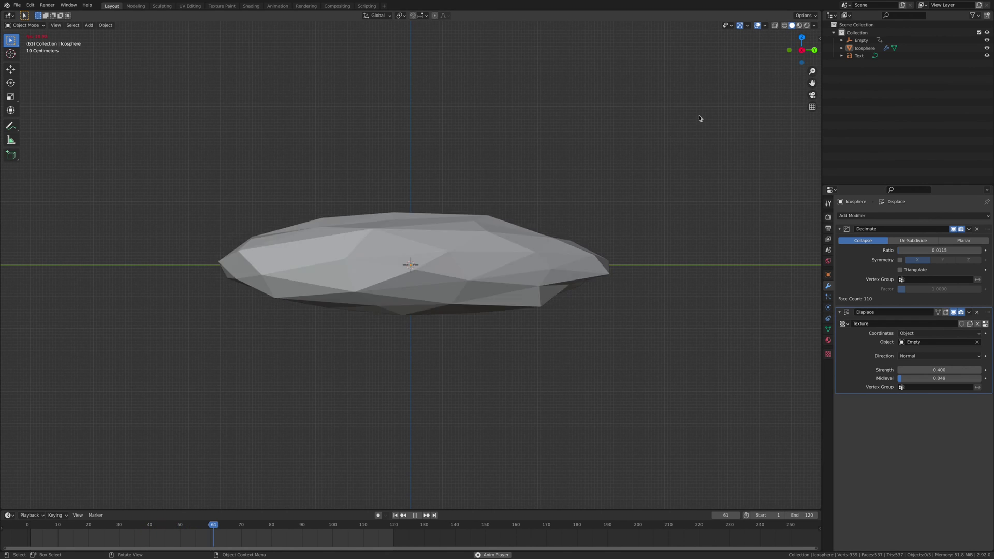
click(806, 25)
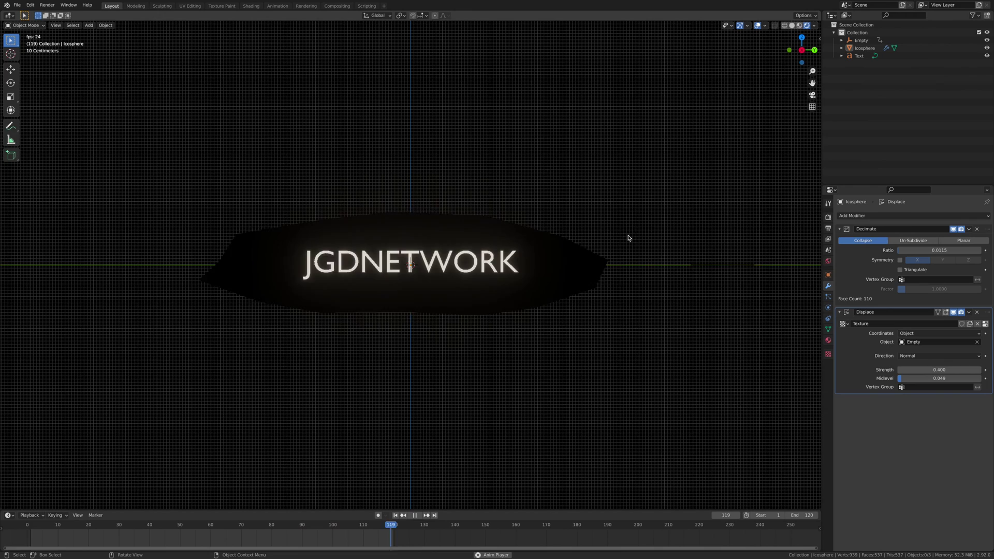
middle_drag(627, 239, 725, 125)
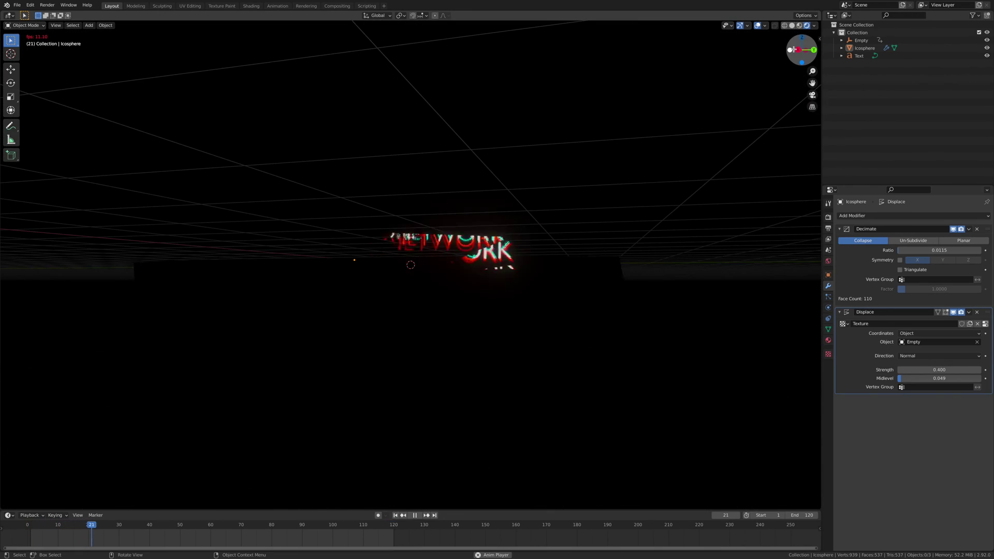
click(798, 49)
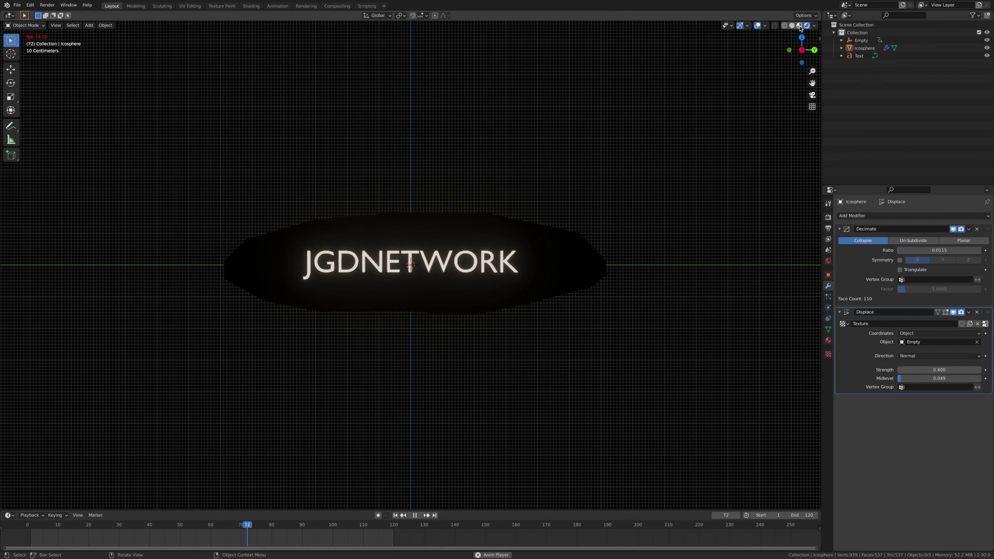
click(757, 26)
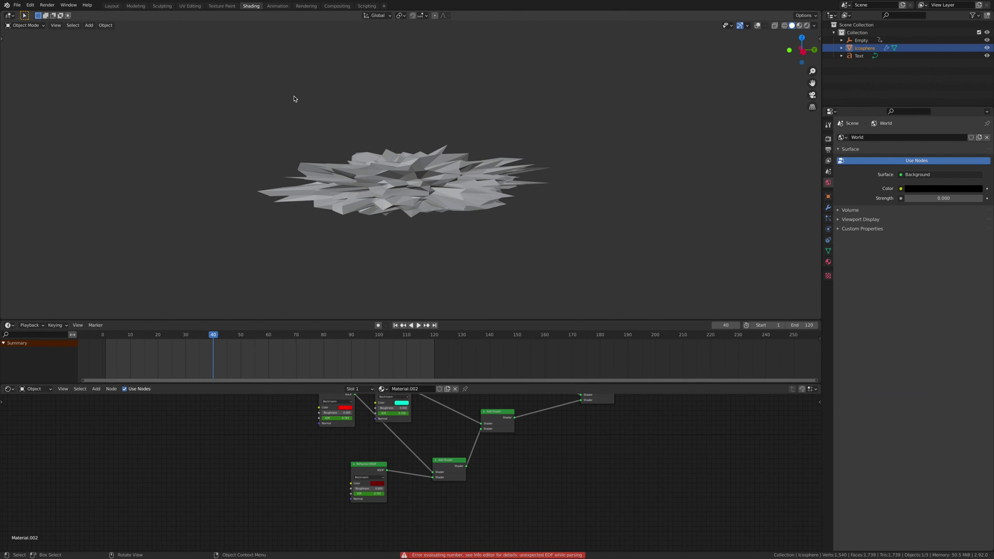
Move the Material.002 keyframe from frame 60 to frame 120 in the Dope Sheet
scroll(344, 408, down, 6)
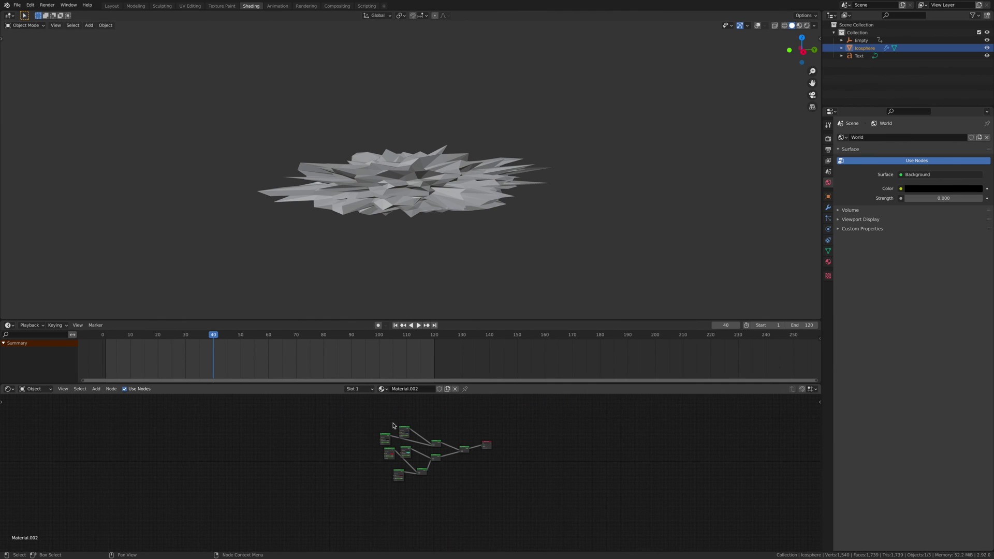
scroll(403, 430, up, 3)
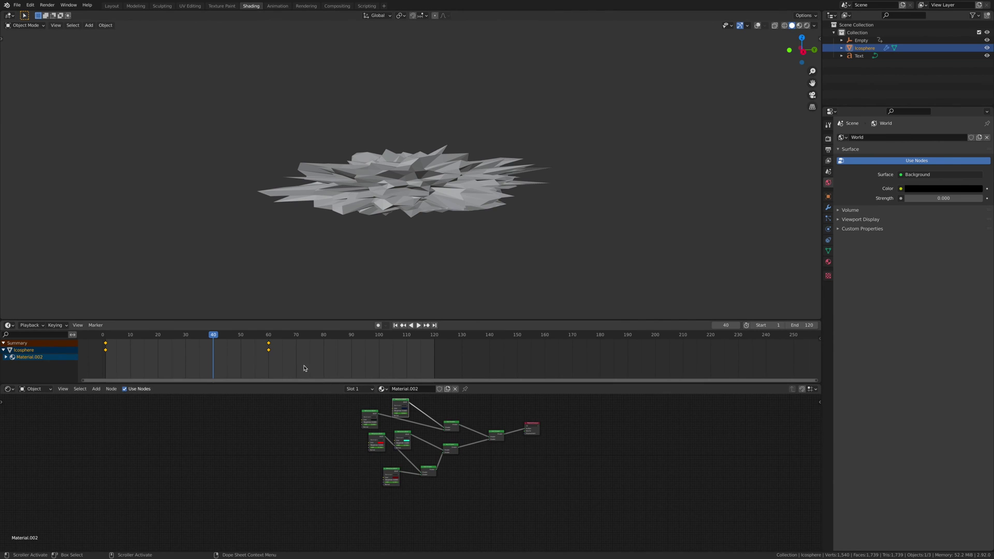
drag(269, 346, 274, 345)
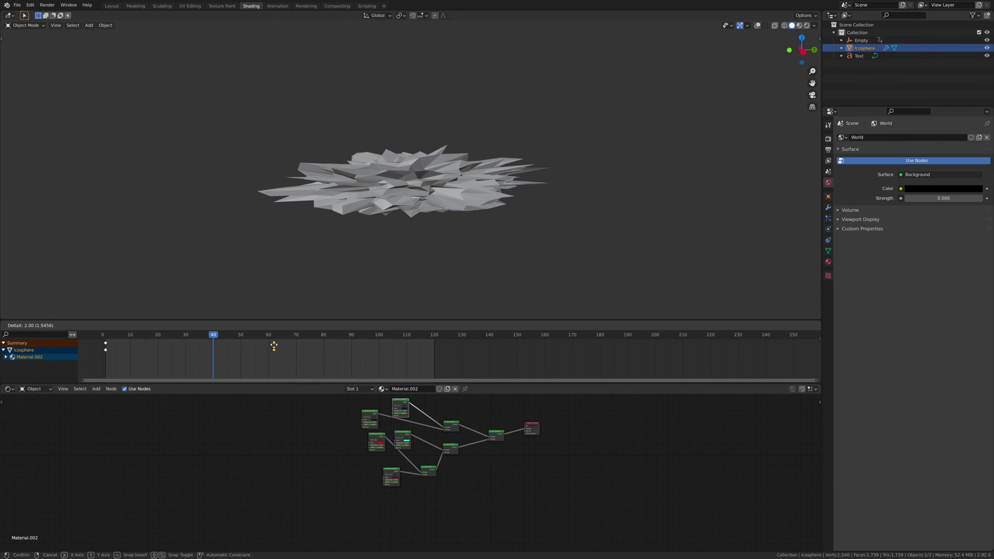
drag(434, 361, 435, 361)
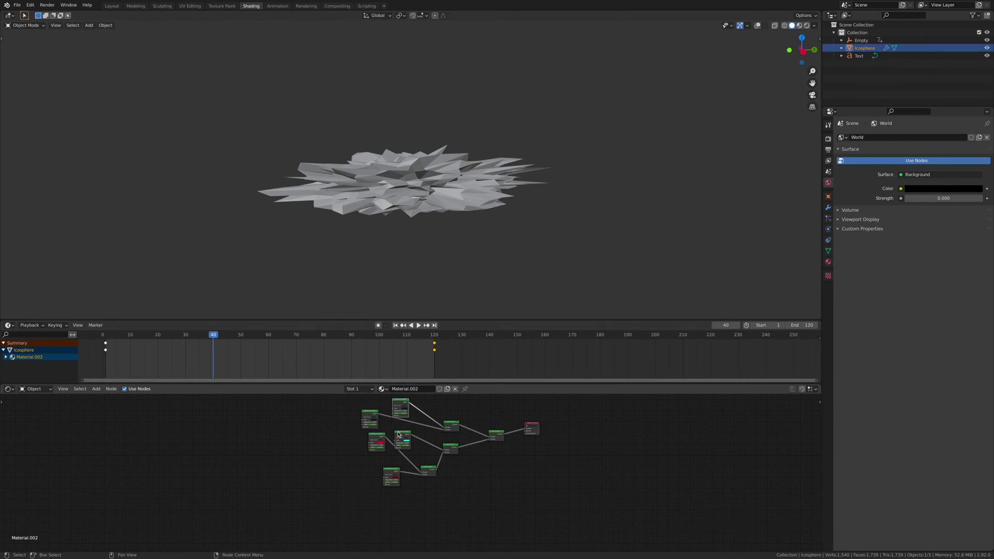
key(ctrl+z)
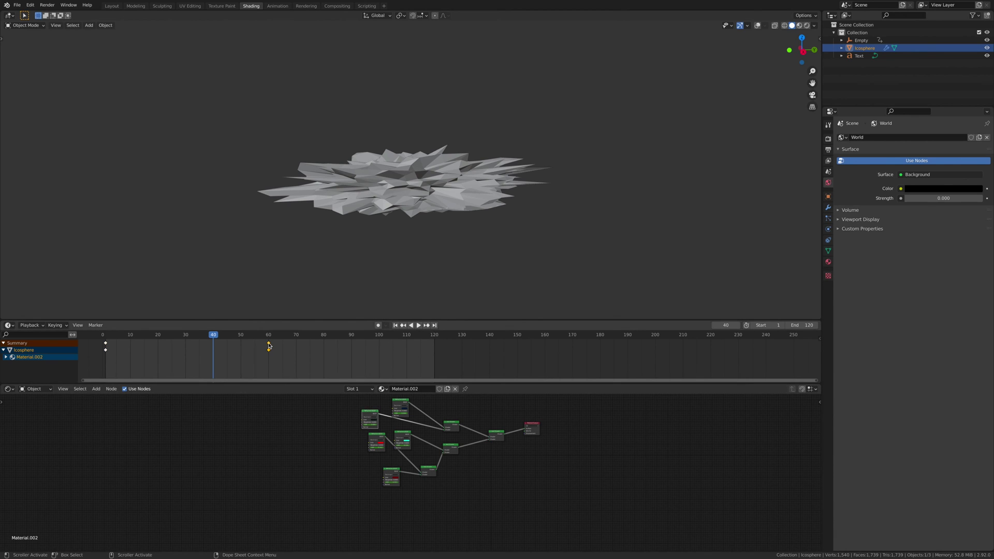
drag(269, 345, 435, 346)
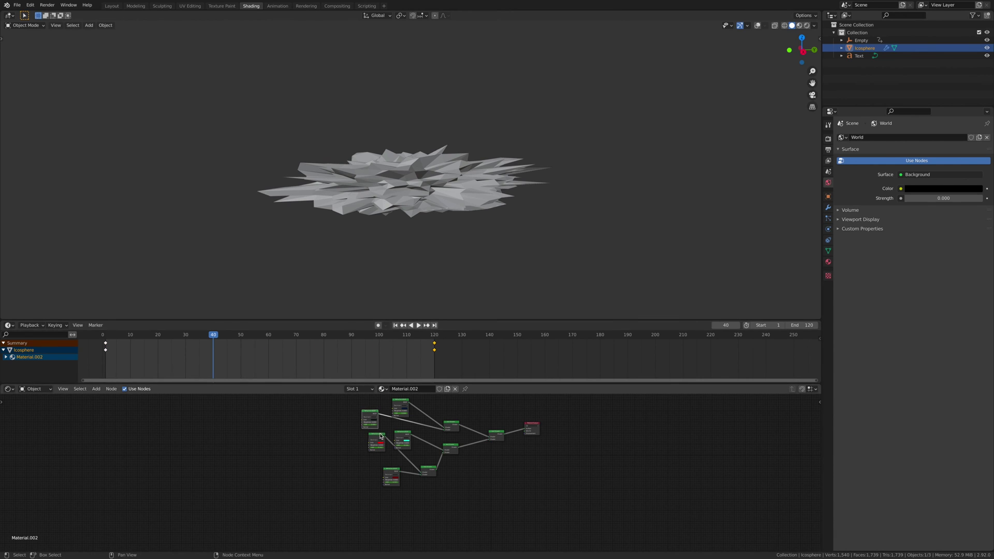
key(ctrl+z)
drag(269, 345, 434, 341)
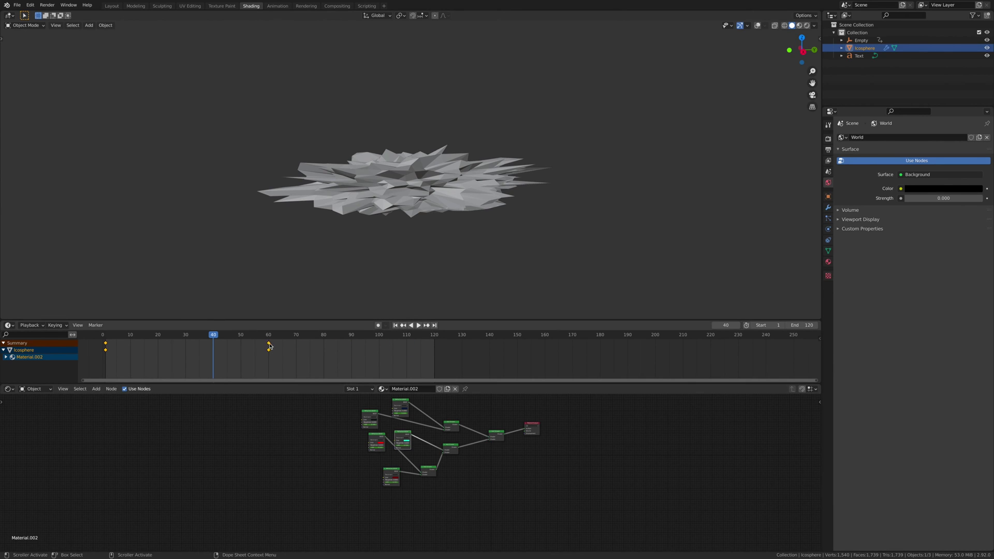
drag(269, 346, 433, 344)
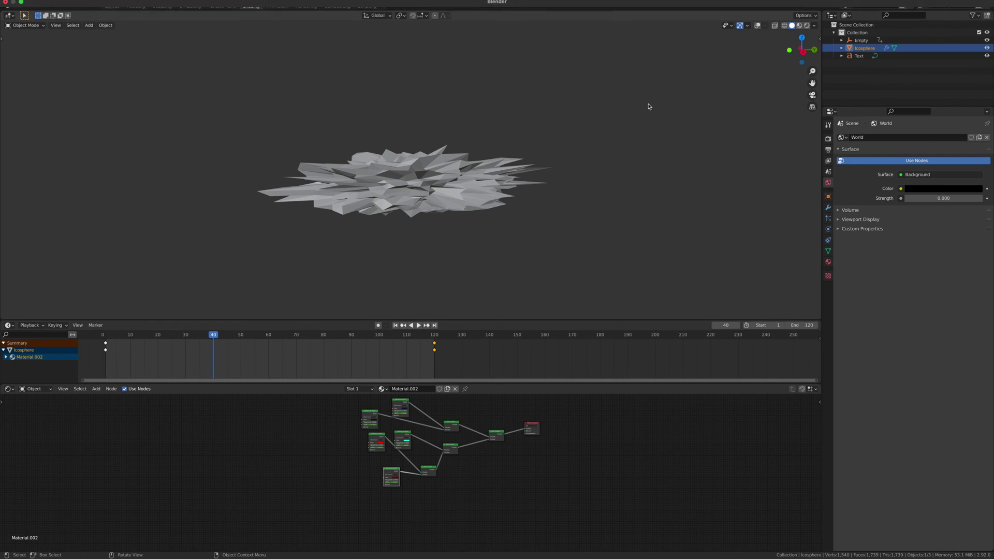
Play the stretched reveal in rendered shading, then return to the Layout workspace
click(807, 26)
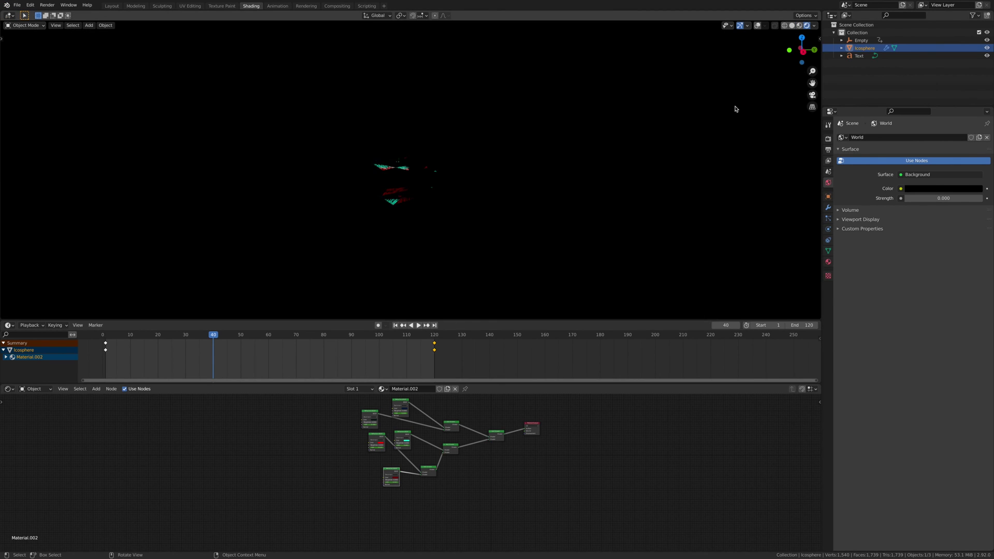
key(space)
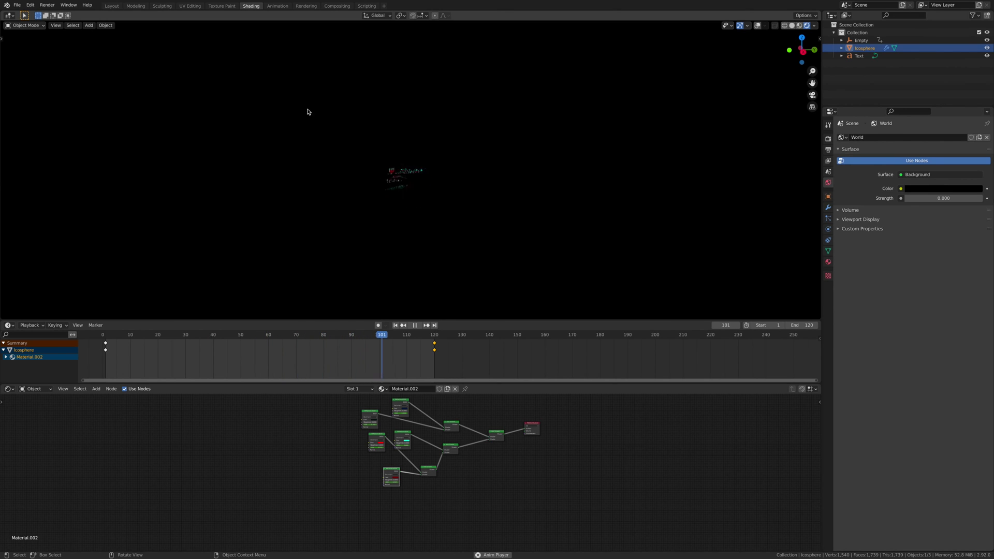
click(111, 7)
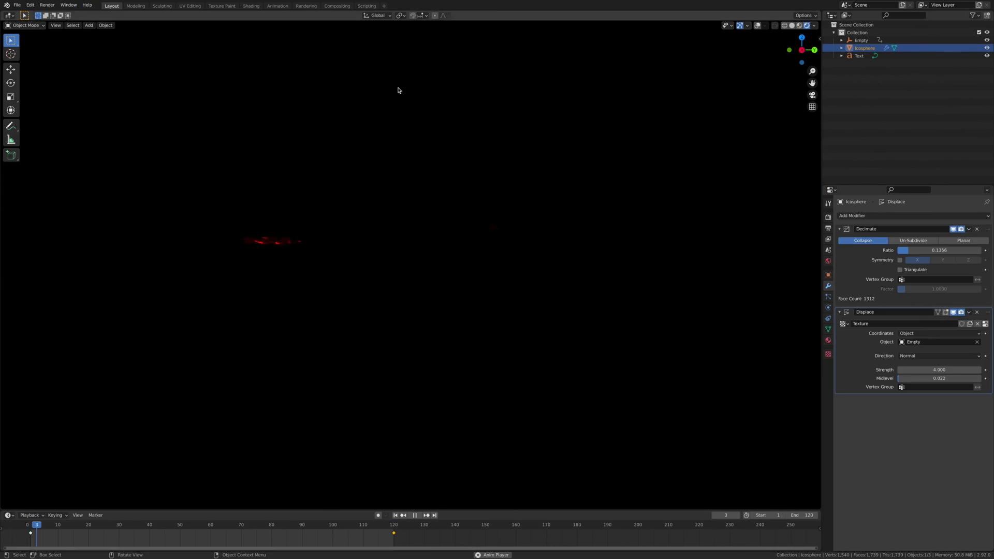